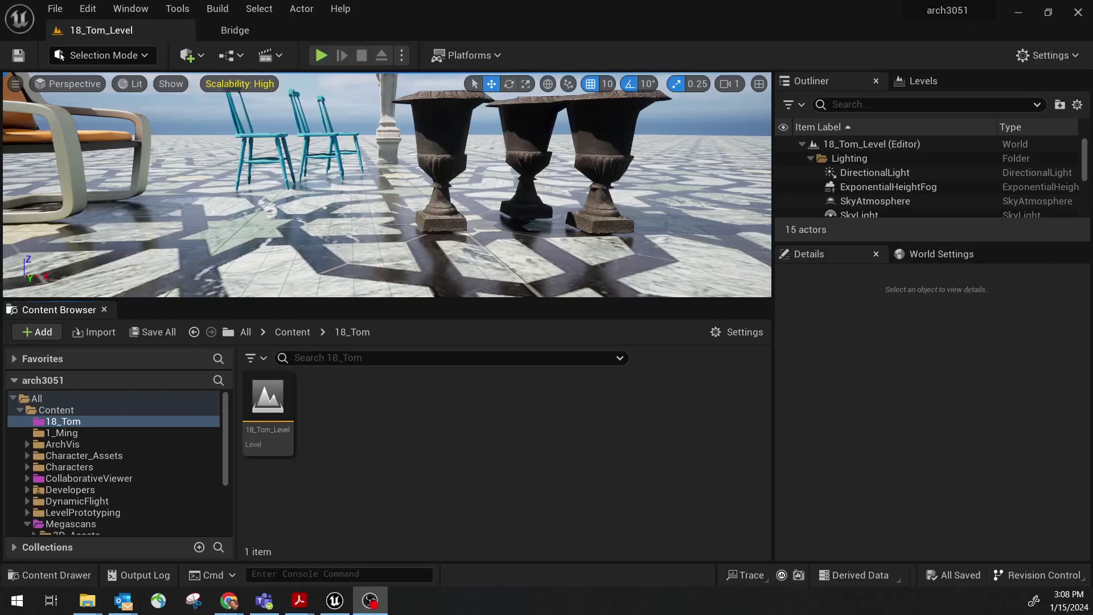
Switch from the Unreal editor to the Sketchfab browser window.
key(alt+Tab)
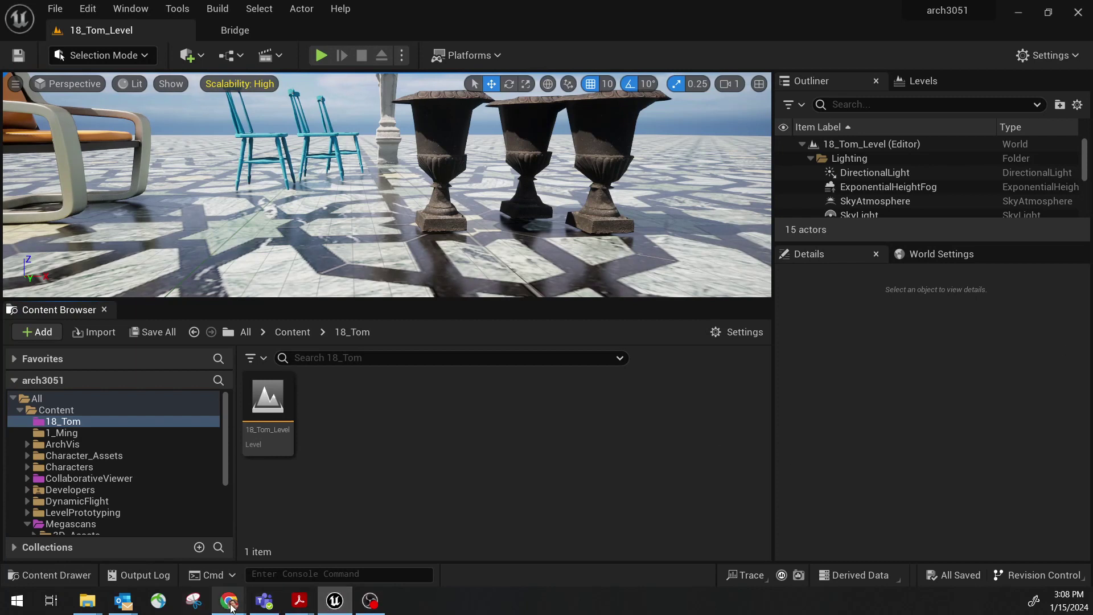
mouse_move(231, 607)
click(660, 563)
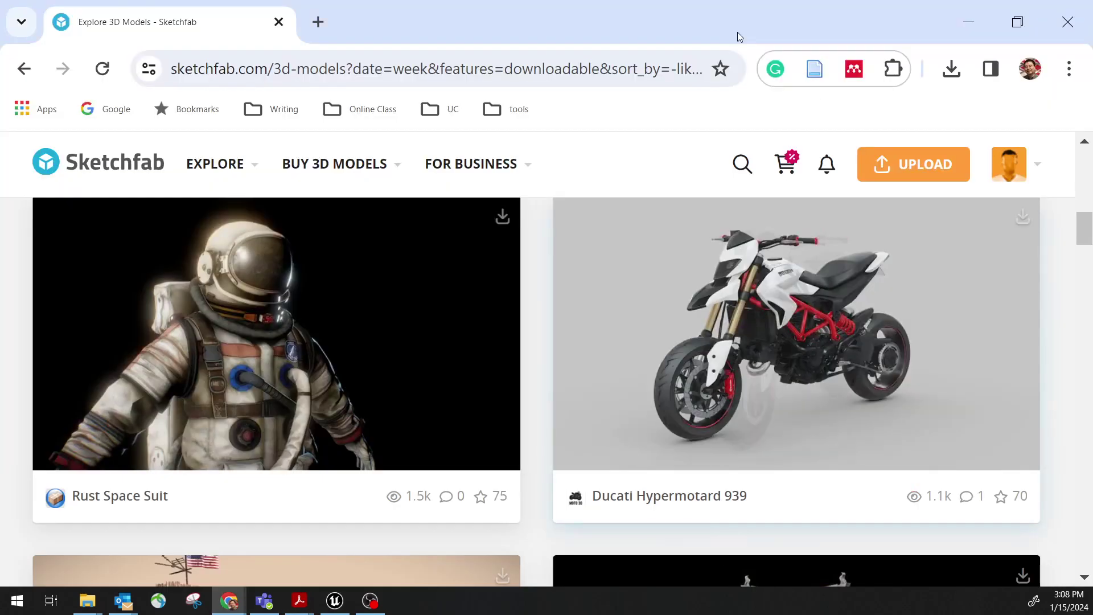
Scroll through this week's downloadable Sketchfab models to find the Chinese Old Hotel.
click(258, 80)
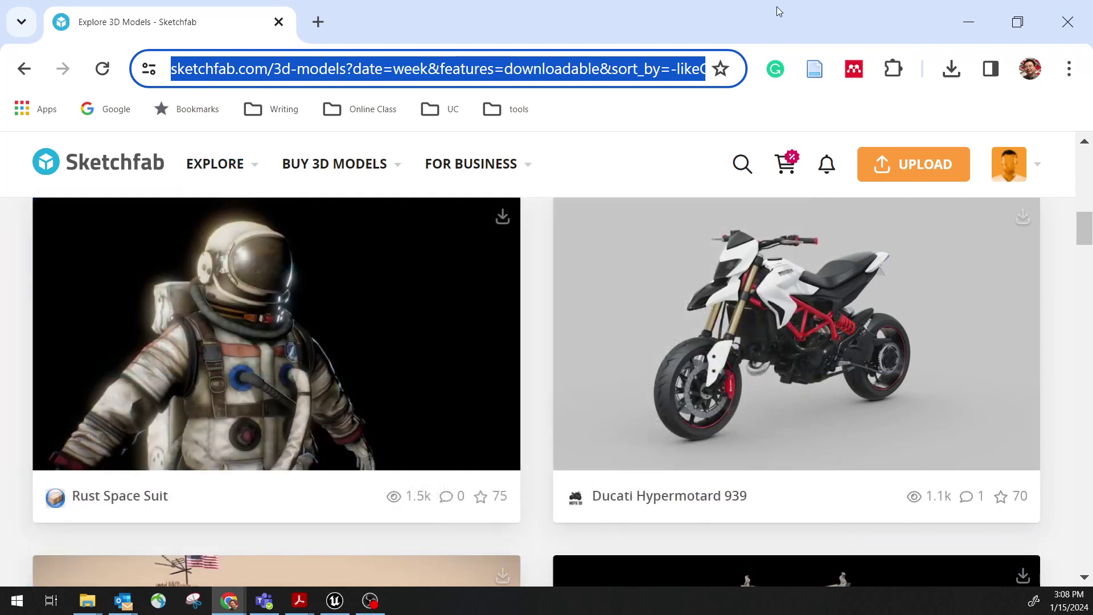
mouse_move(1011, 168)
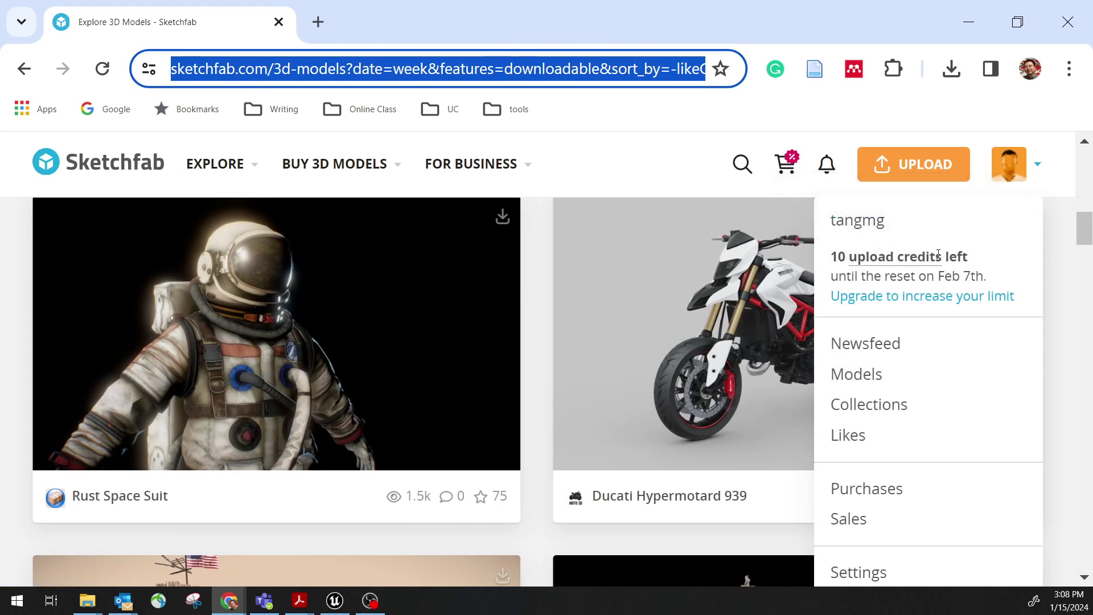
mouse_move(229, 170)
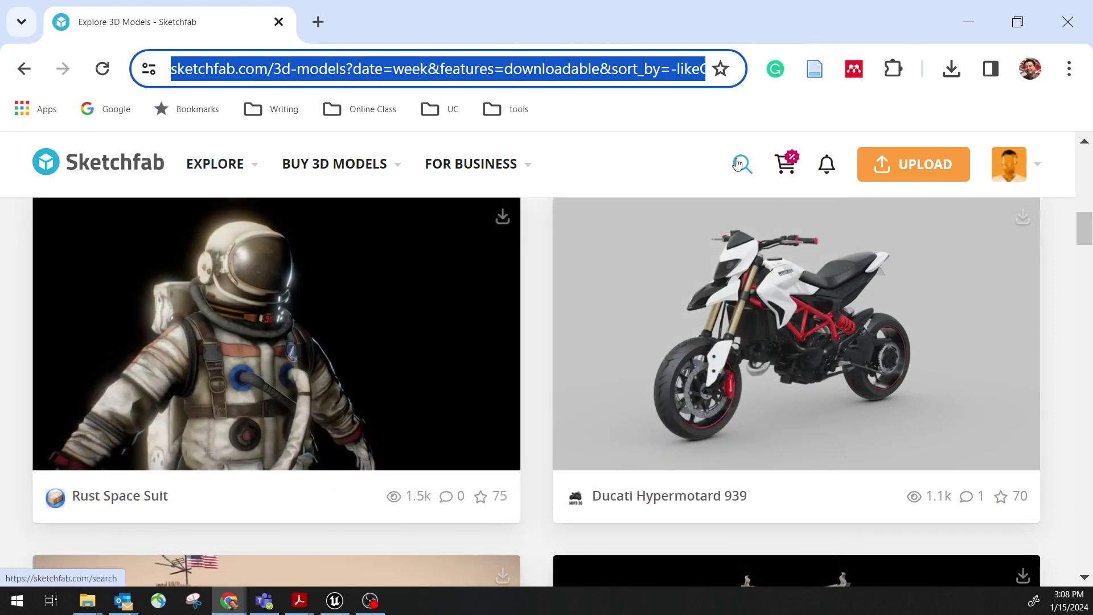
scroll(611, 345, down, 13)
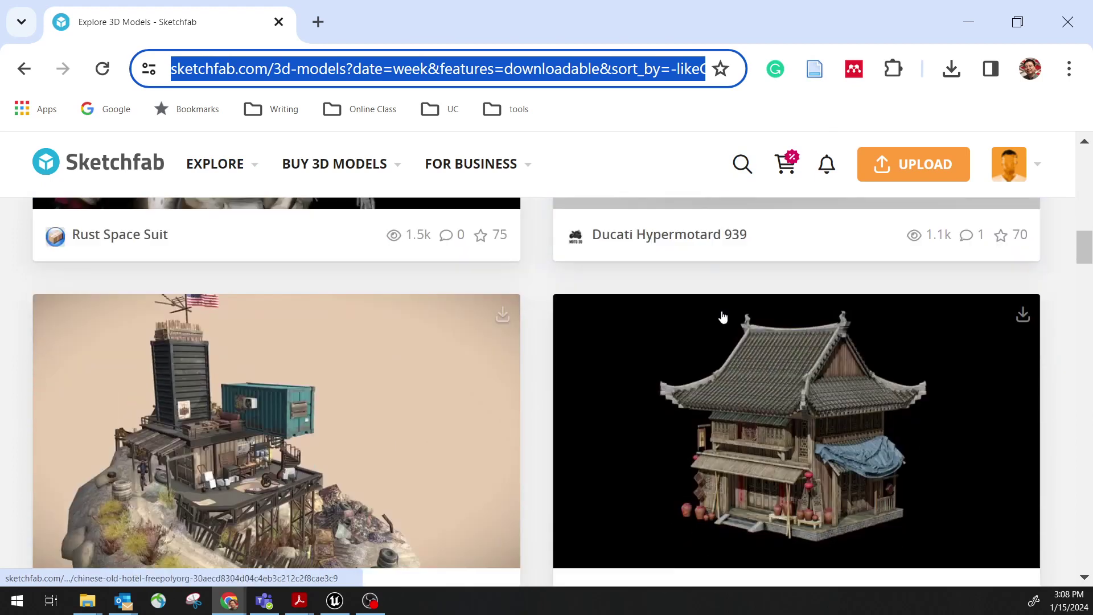
scroll(611, 346, down, 15)
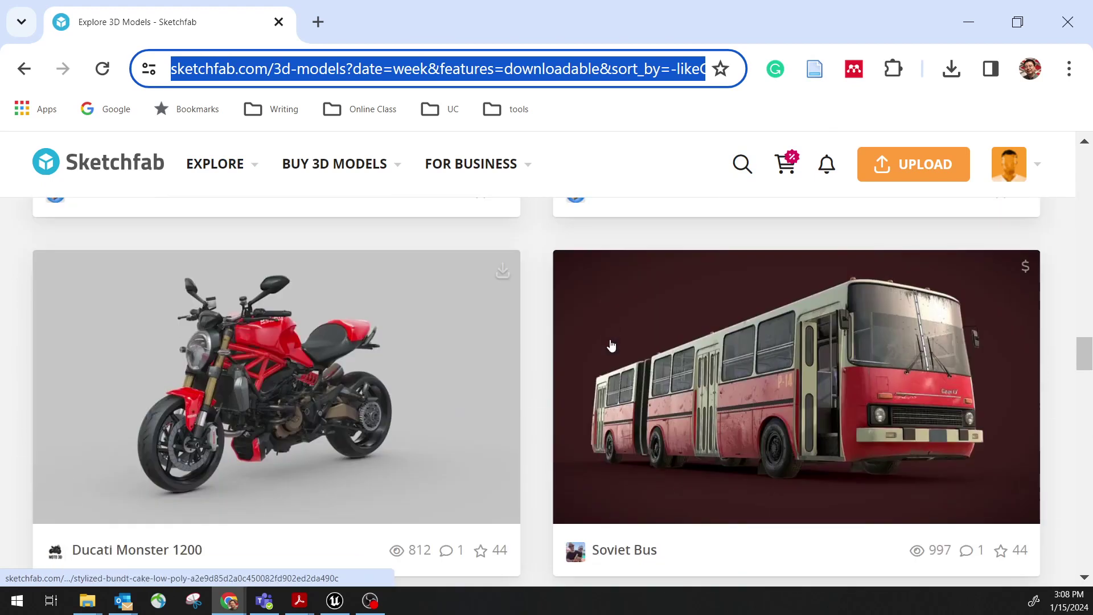
scroll(612, 339, up, 5)
scroll(612, 339, up, 20)
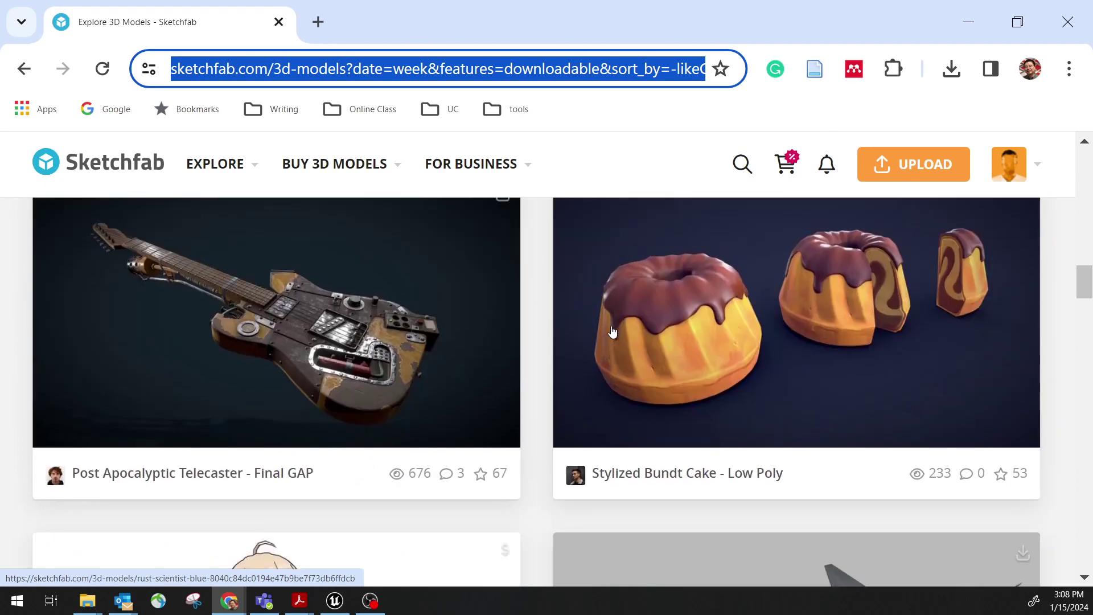
scroll(604, 324, up, 6)
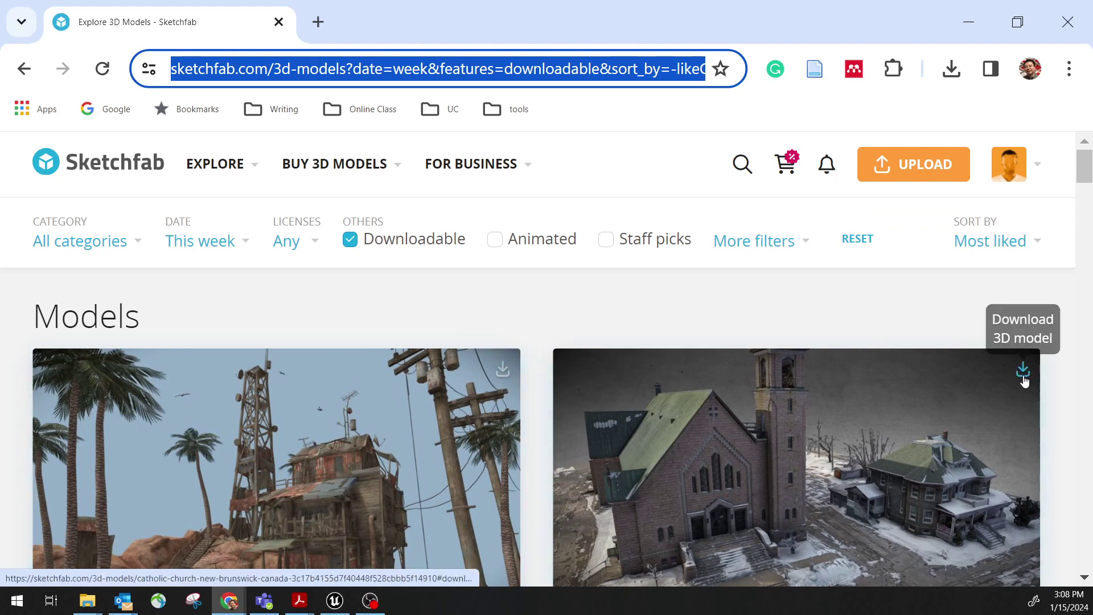
scroll(791, 417, down, 3)
scroll(791, 418, down, 7)
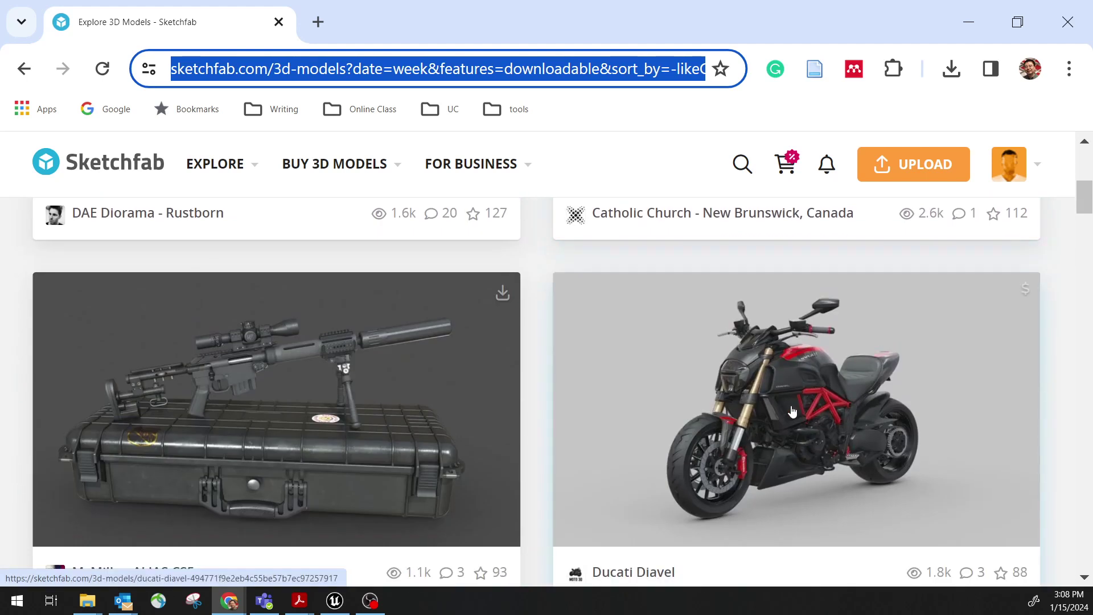
scroll(993, 380, up, 4)
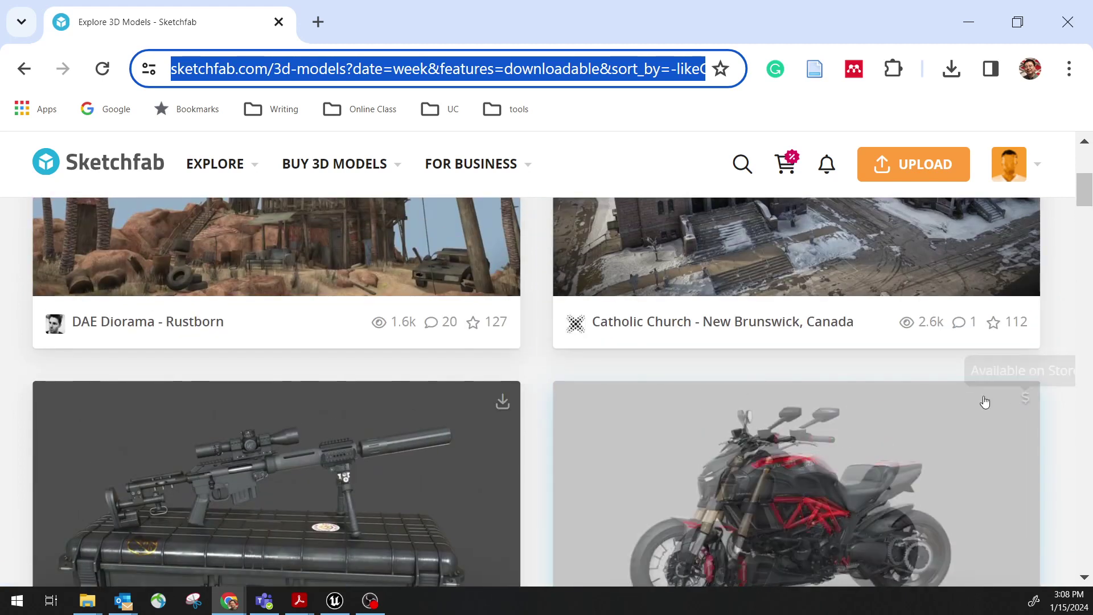
scroll(882, 403, down, 4)
scroll(883, 405, up, 2)
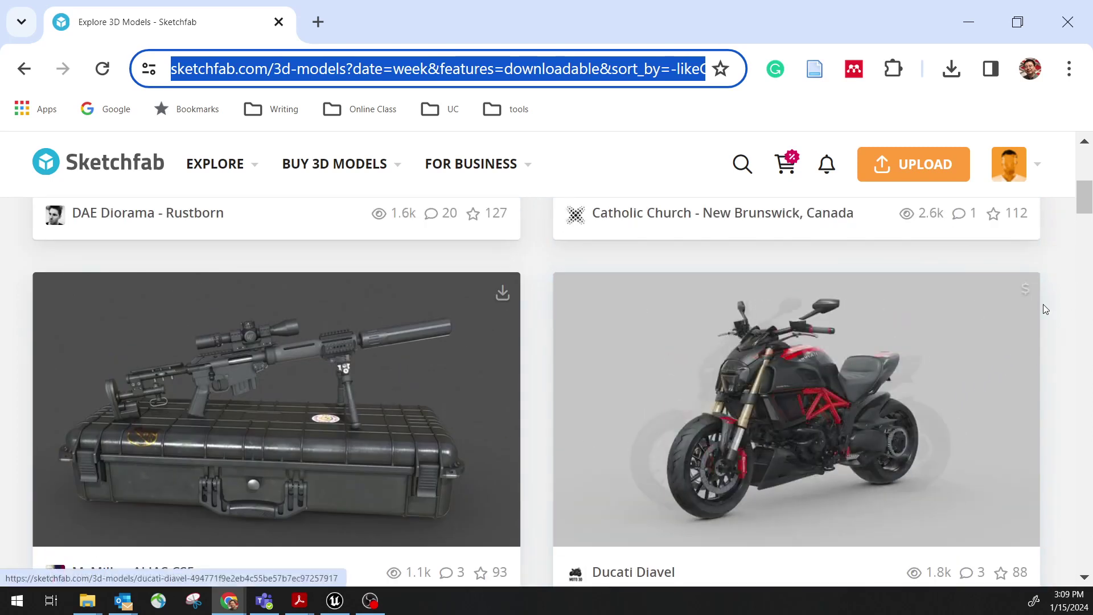
scroll(954, 381, down, 6)
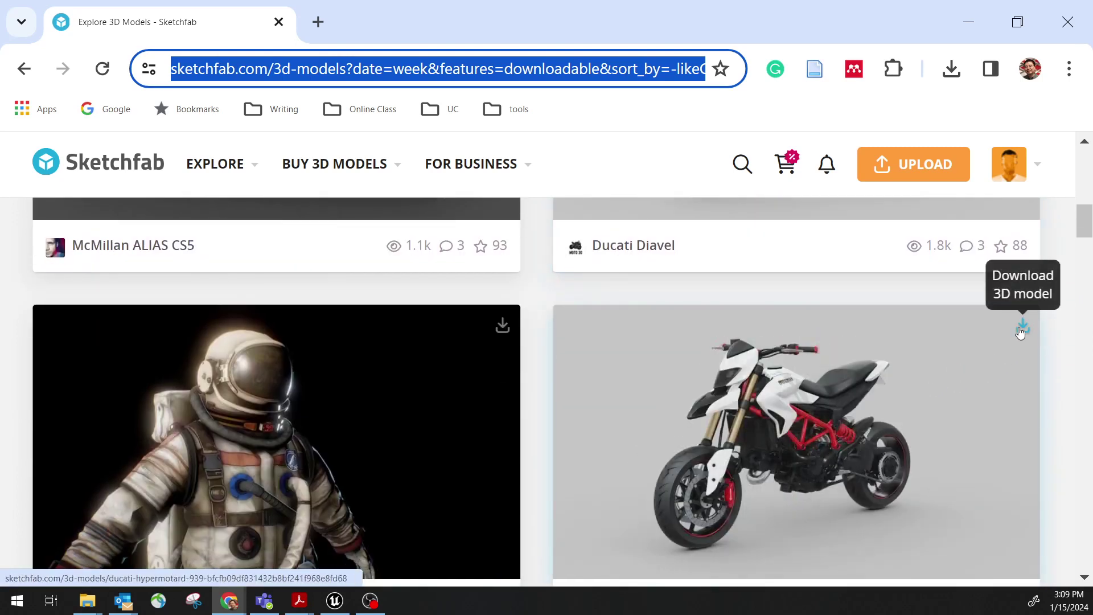
scroll(864, 398, down, 4)
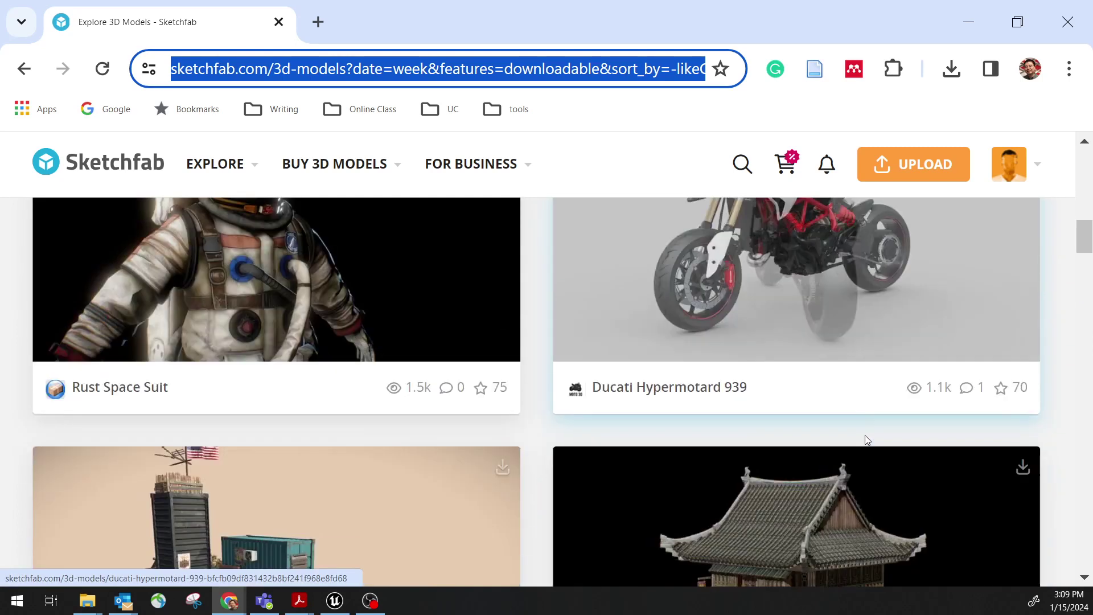
scroll(764, 332, down, 4)
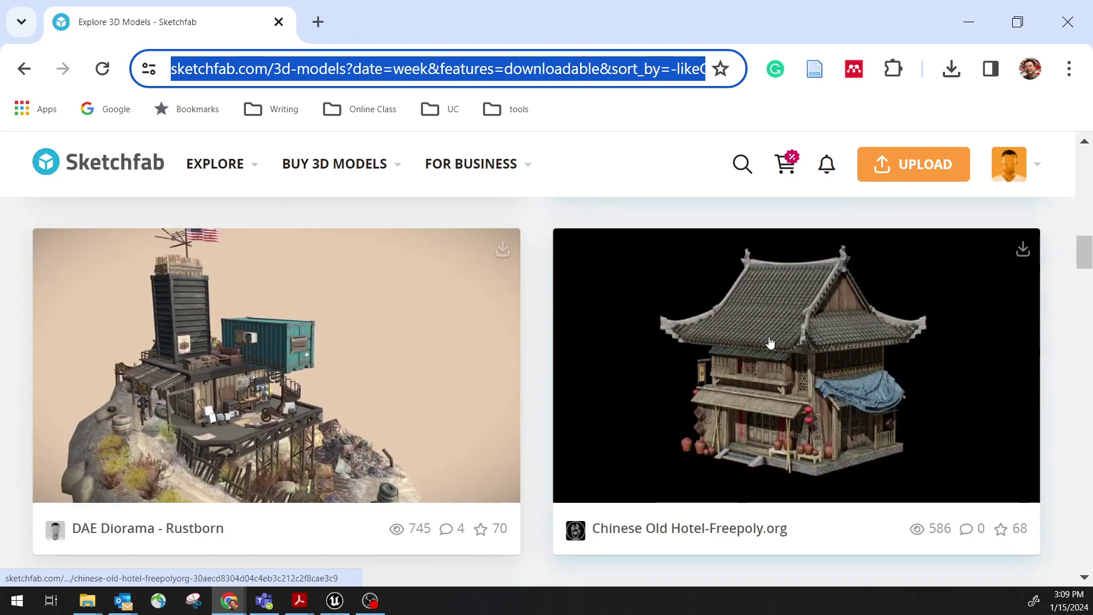
Open the Chinese Old Hotel model, orbit it, and show its full model information.
click(800, 389)
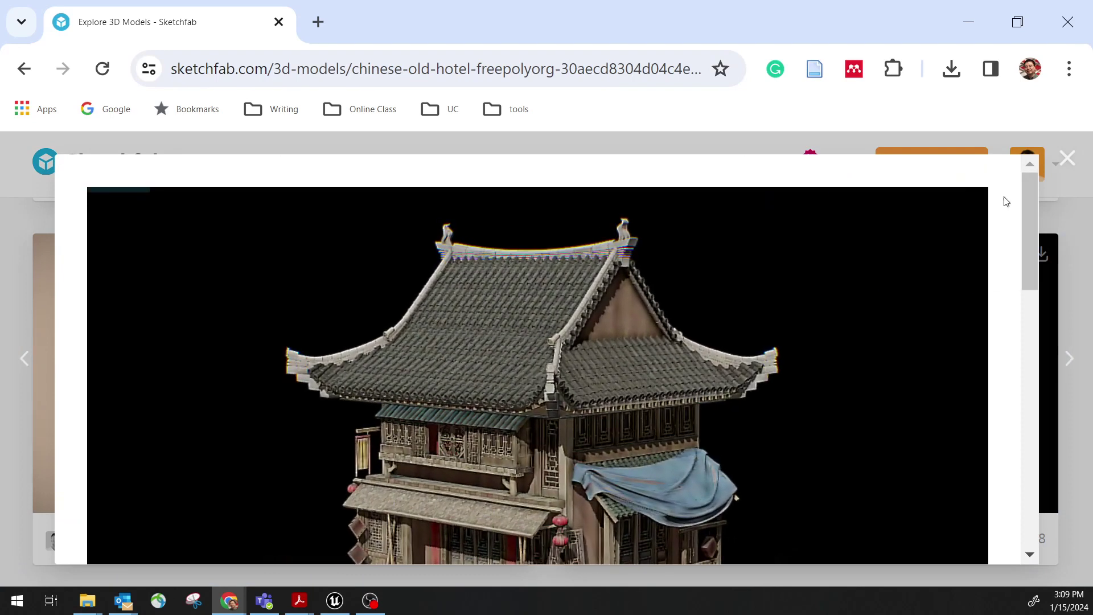
drag(1032, 200, 1037, 270)
scroll(1037, 270, up, 2)
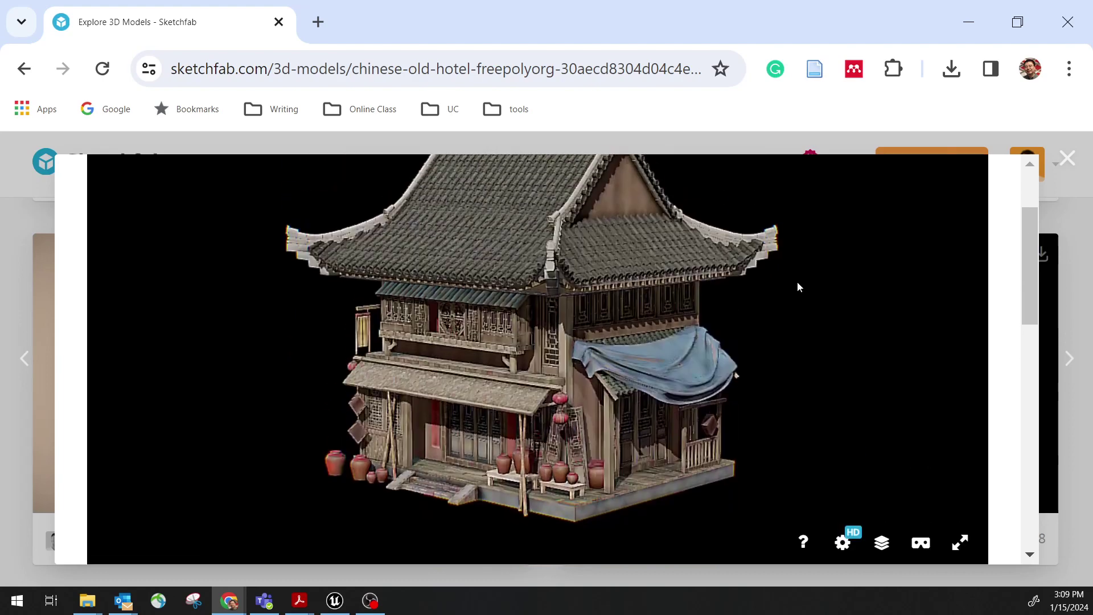
mouse_move(569, 311)
mouse_down()
mouse_move(320, 317)
mouse_move(581, 286)
mouse_move(636, 383)
mouse_move(470, 356)
mouse_up()
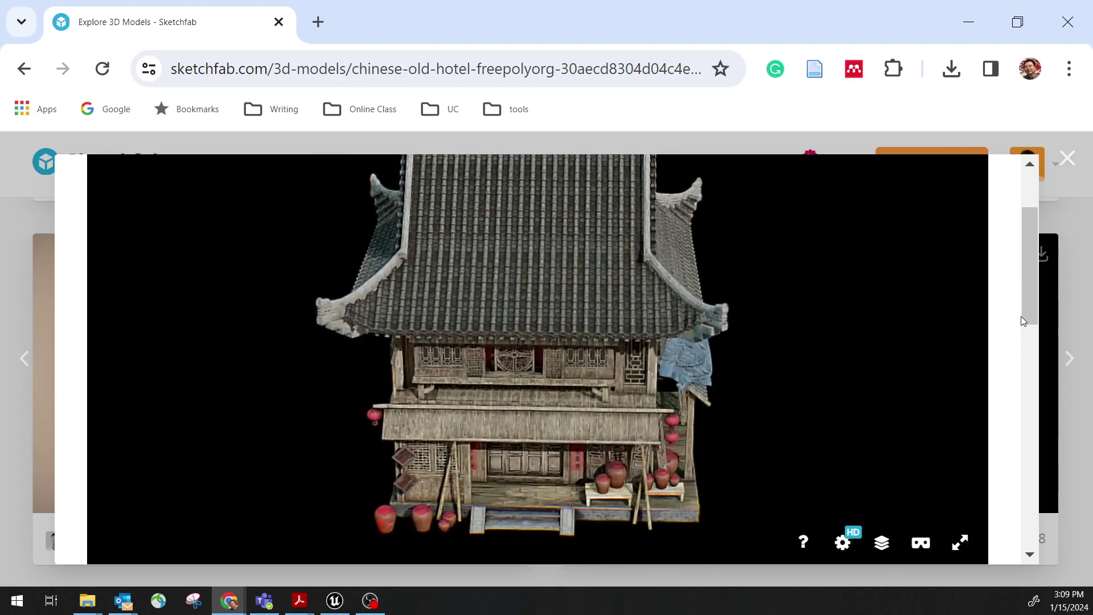
drag(1027, 271, 906, 411)
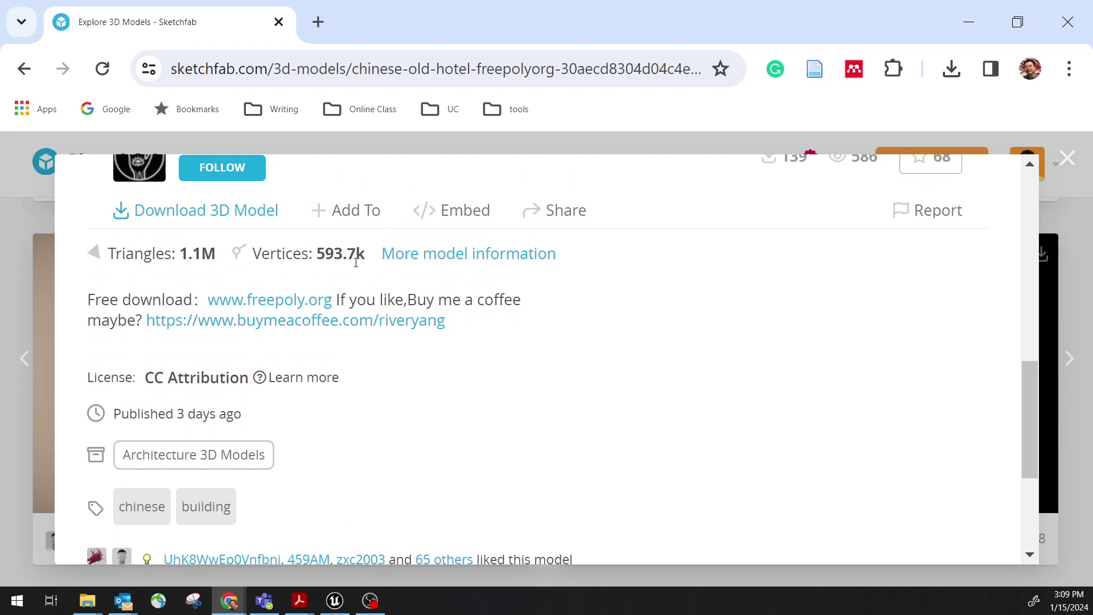
click(477, 268)
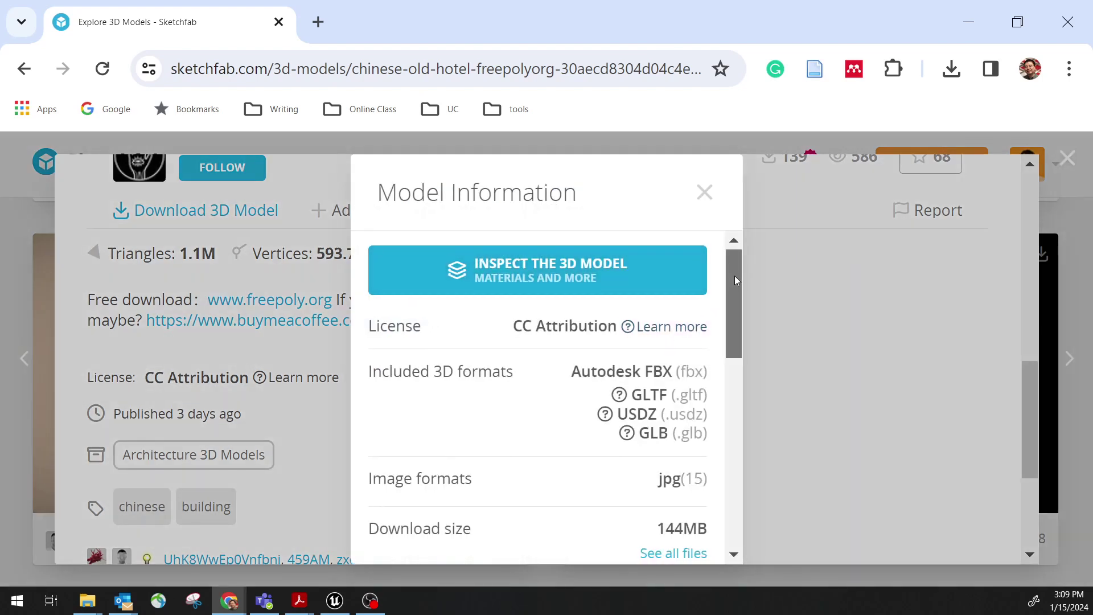
mouse_move(735, 276)
mouse_down()
mouse_move(740, 295)
mouse_move(743, 285)
mouse_up()
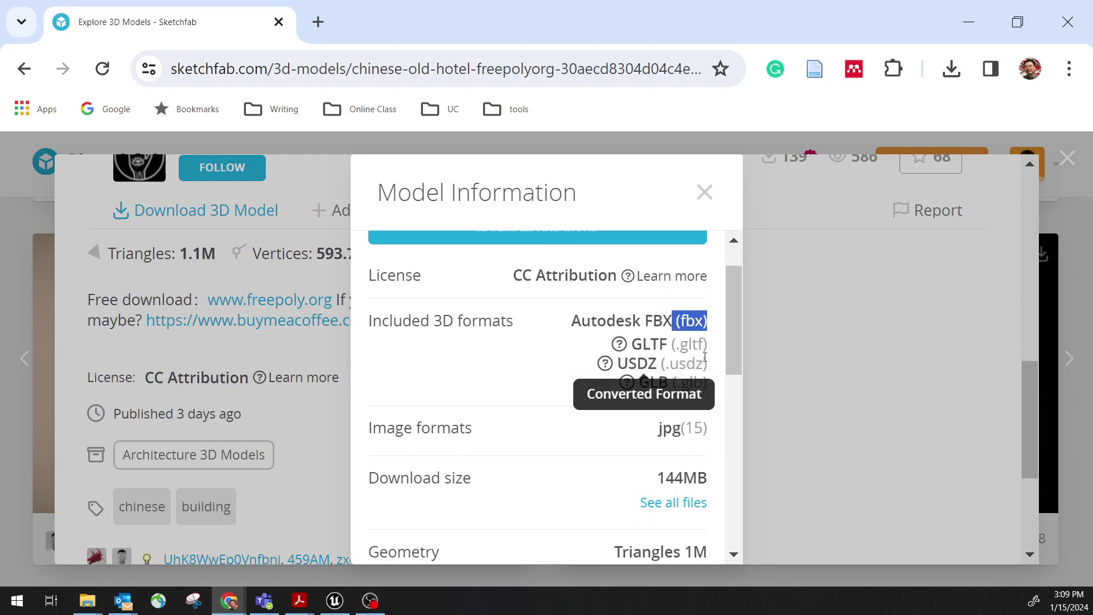
drag(676, 345, 705, 345)
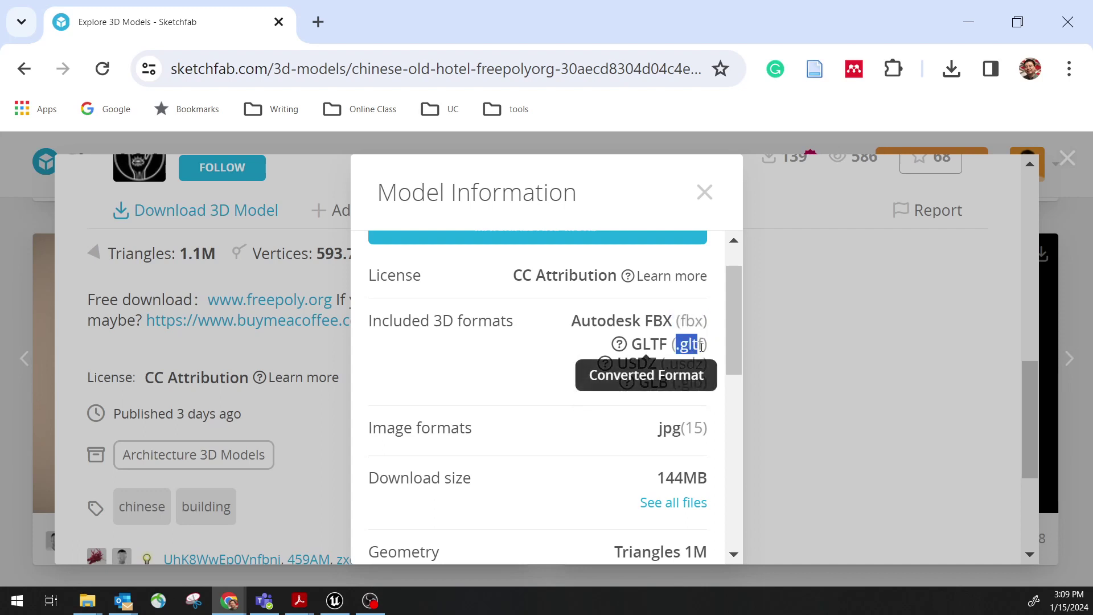
drag(677, 383, 708, 383)
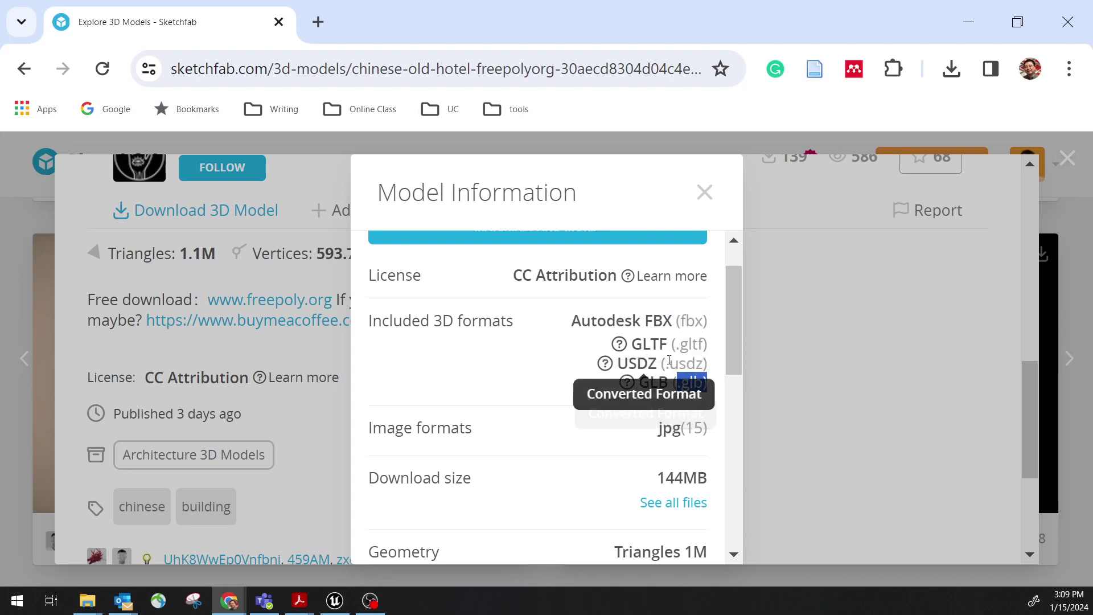
drag(667, 363, 707, 363)
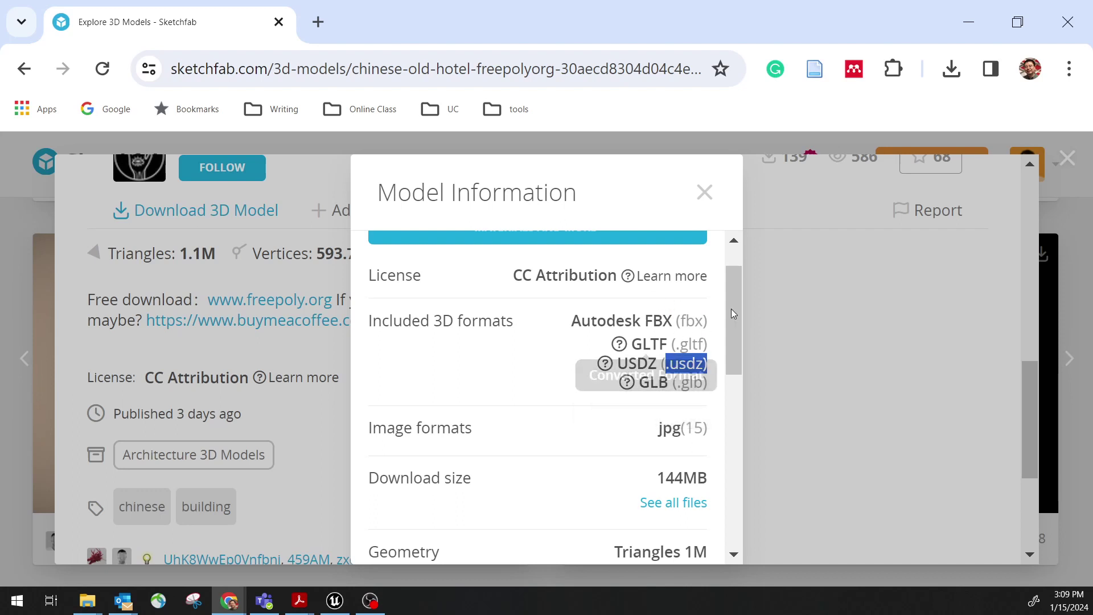
drag(733, 308, 727, 304)
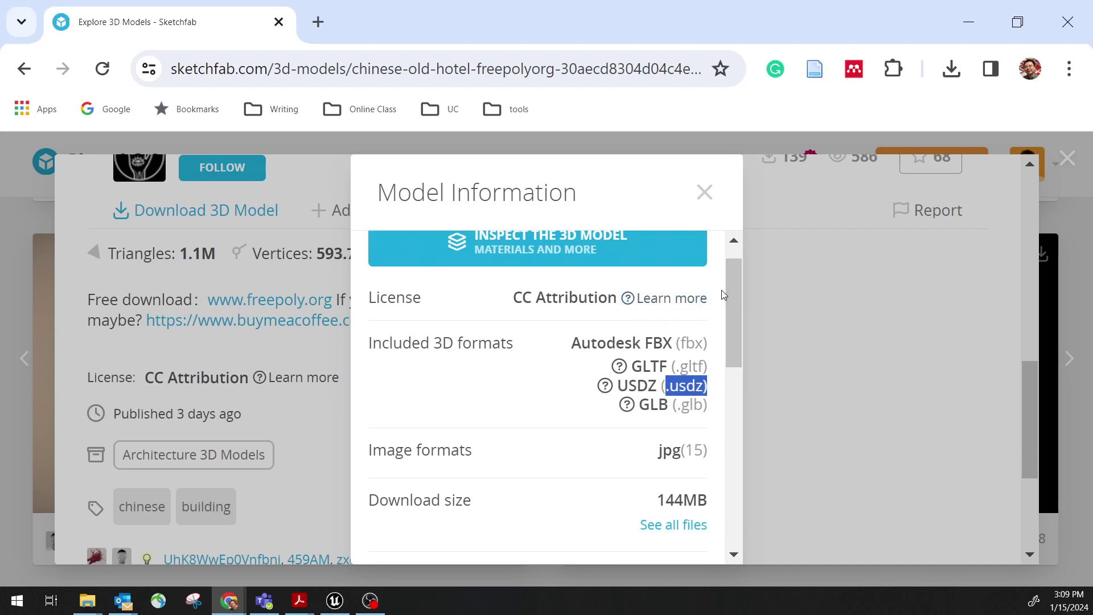
click(705, 192)
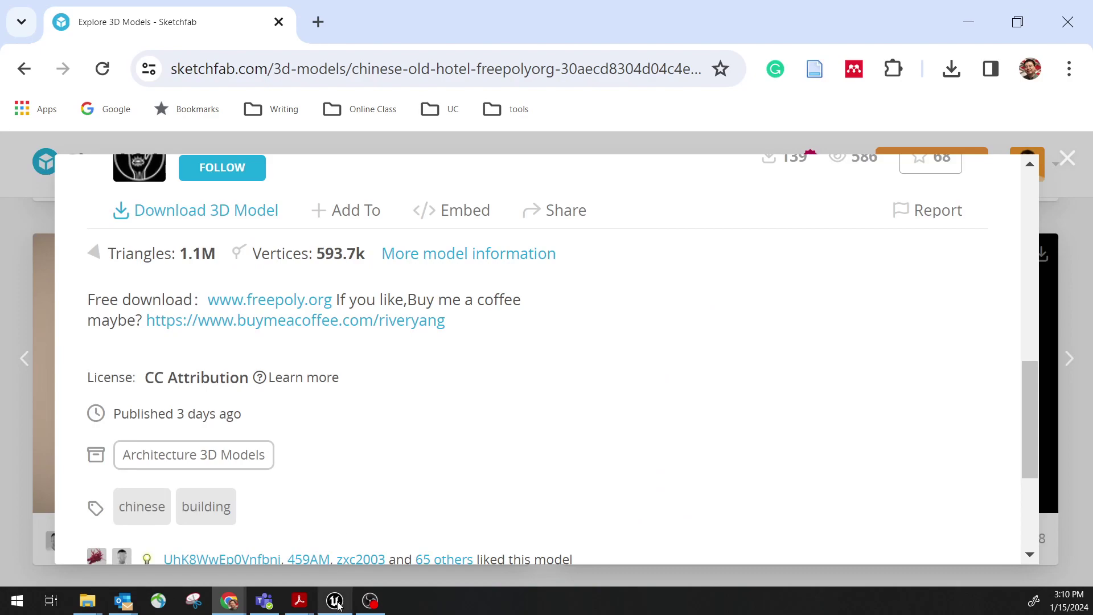
click(335, 602)
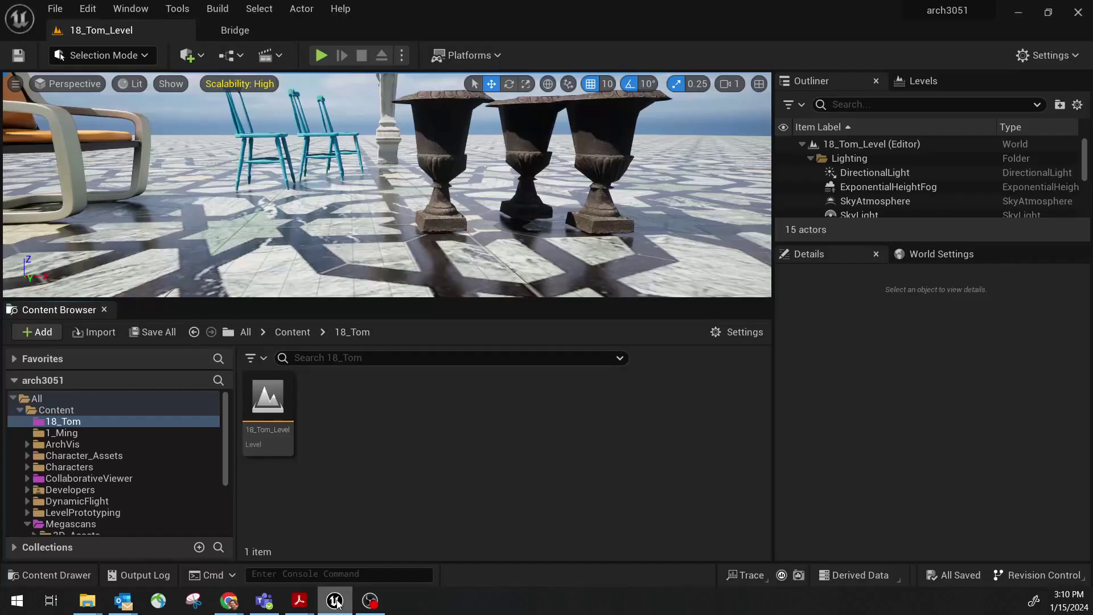
Start an import into 18_Tom and scroll through the list of importable file types.
click(40, 332)
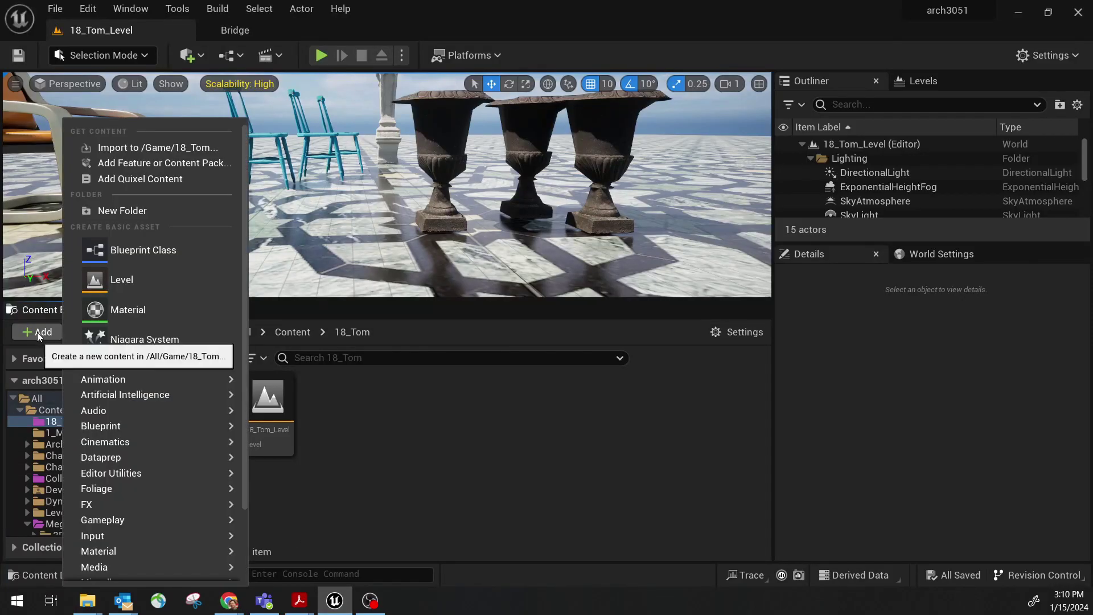
click(164, 148)
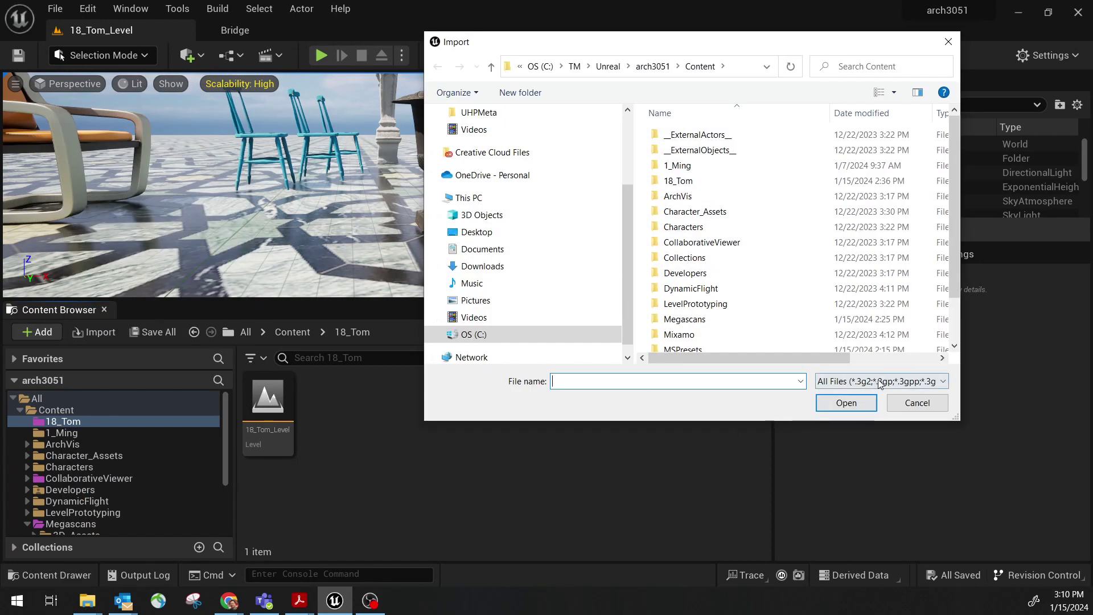
click(881, 382)
scroll(847, 224, down, 3)
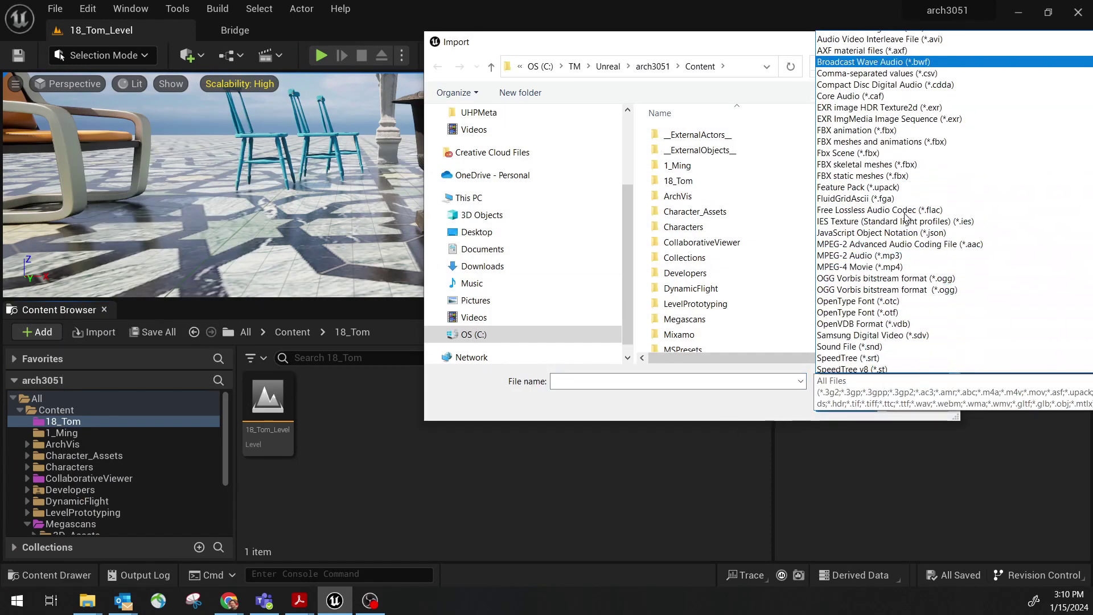
scroll(905, 218, down, 6)
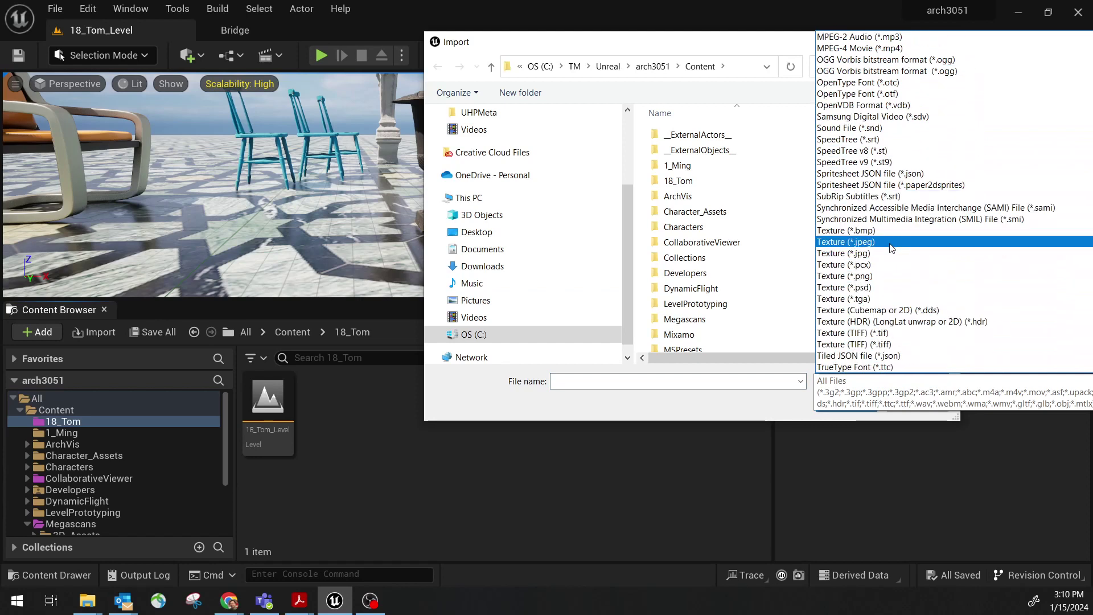
scroll(892, 245, up, 6)
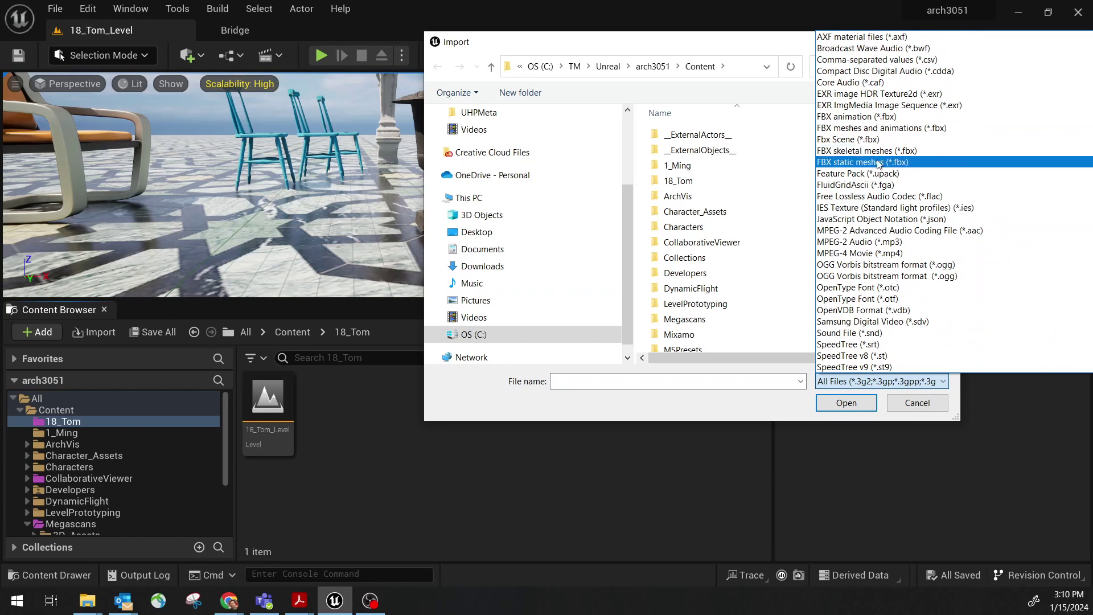
scroll(884, 200, down, 2)
scroll(883, 206, down, 10)
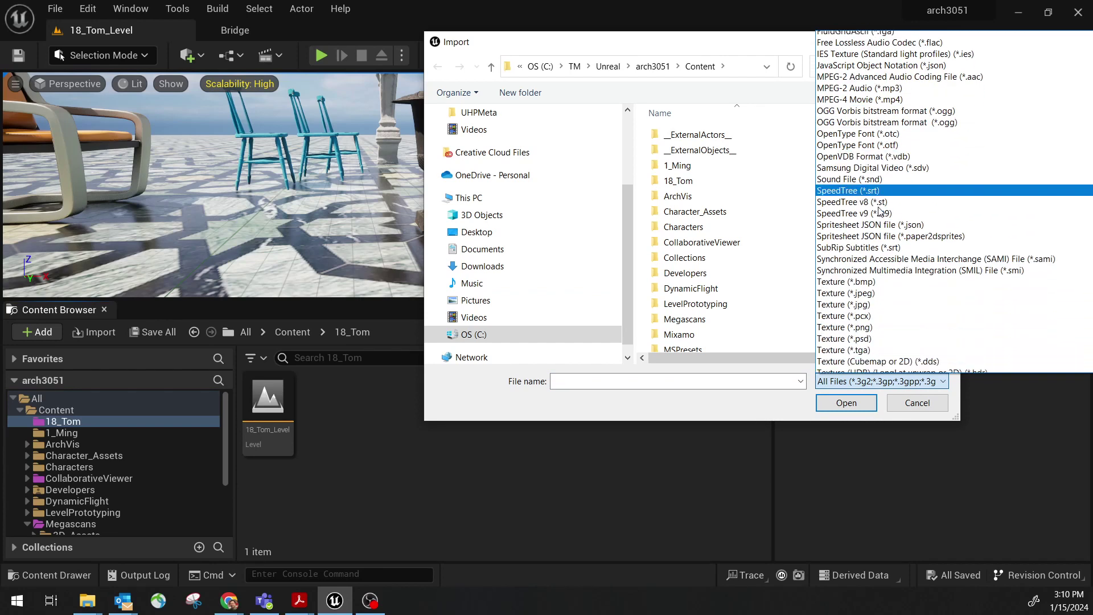
scroll(919, 279, down, 2)
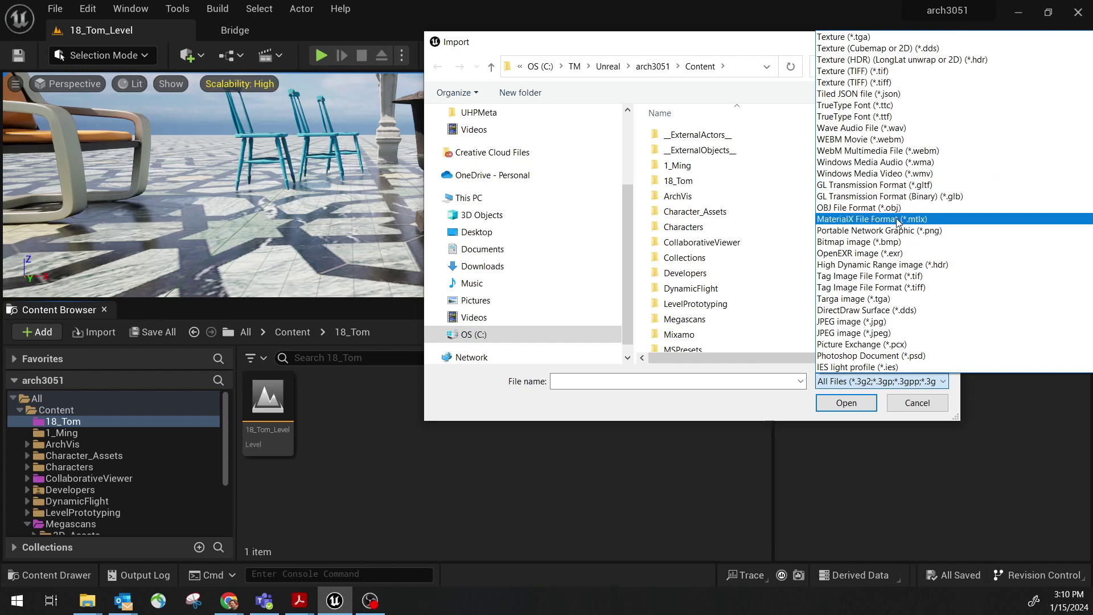
scroll(898, 221, up, 4)
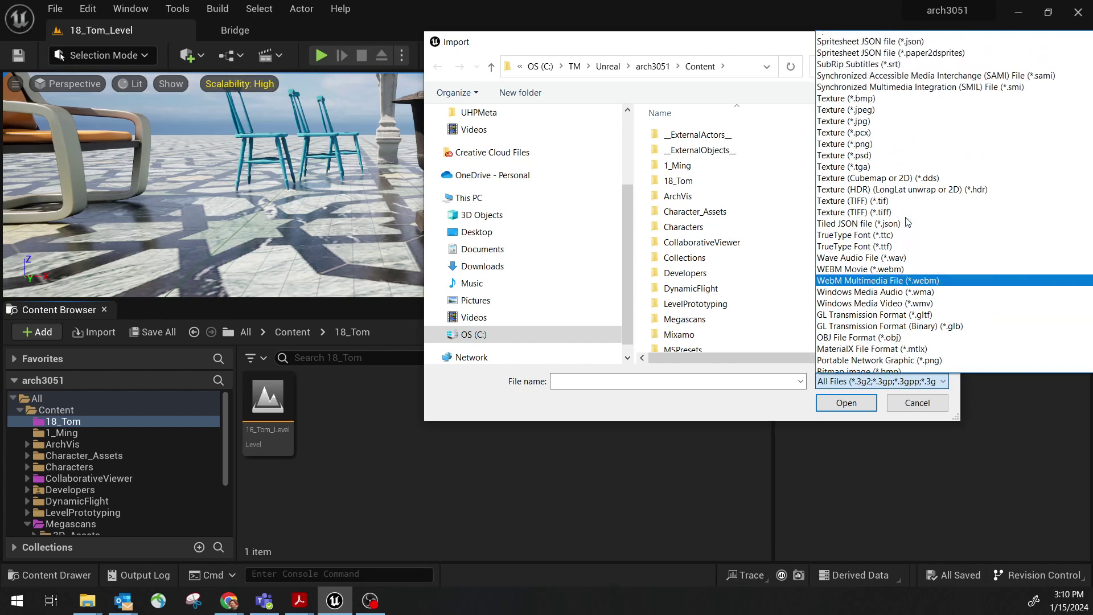
scroll(908, 222, up, 5)
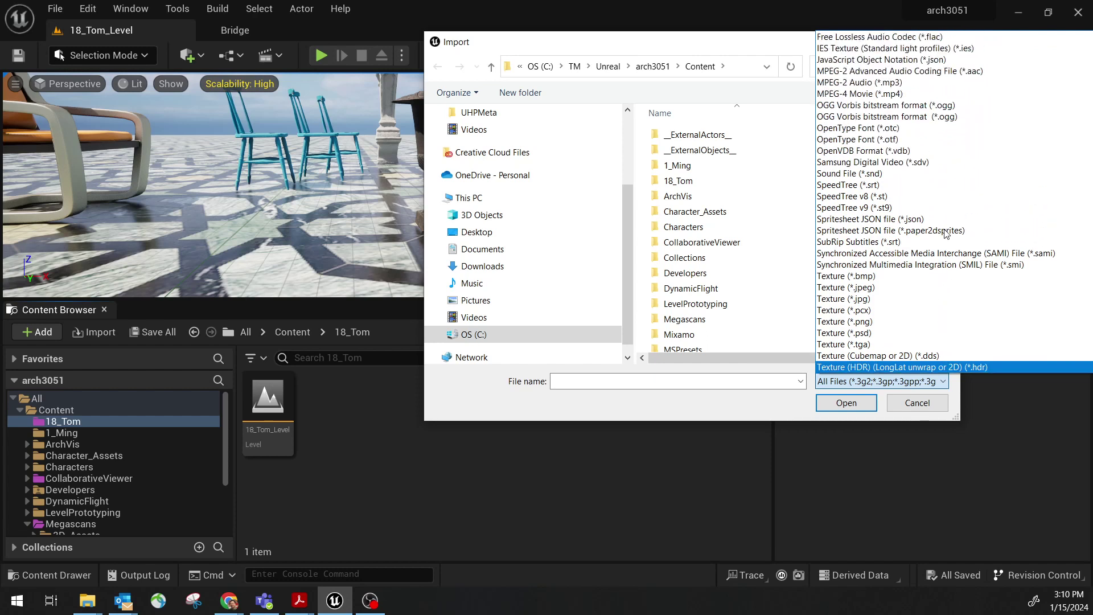
scroll(951, 225, up, 3)
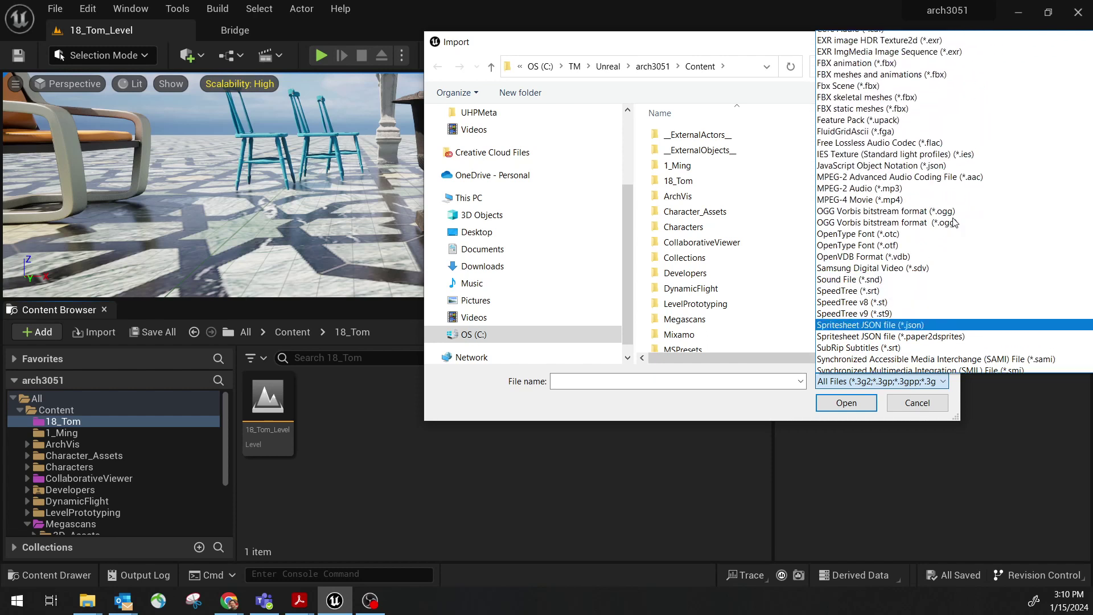
scroll(955, 222, up, 3)
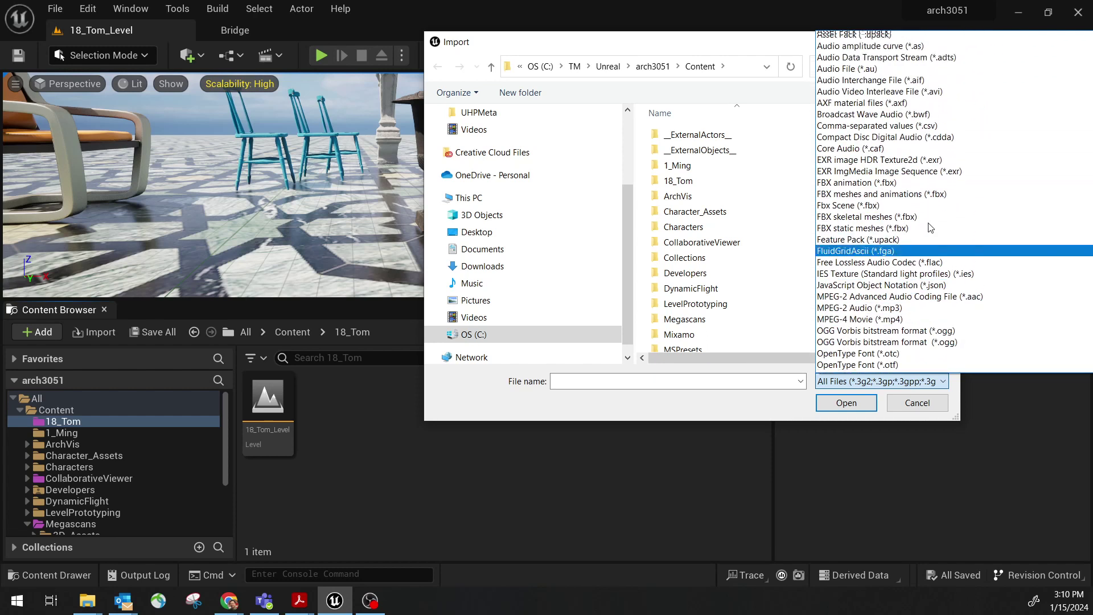
scroll(928, 225, up, 4)
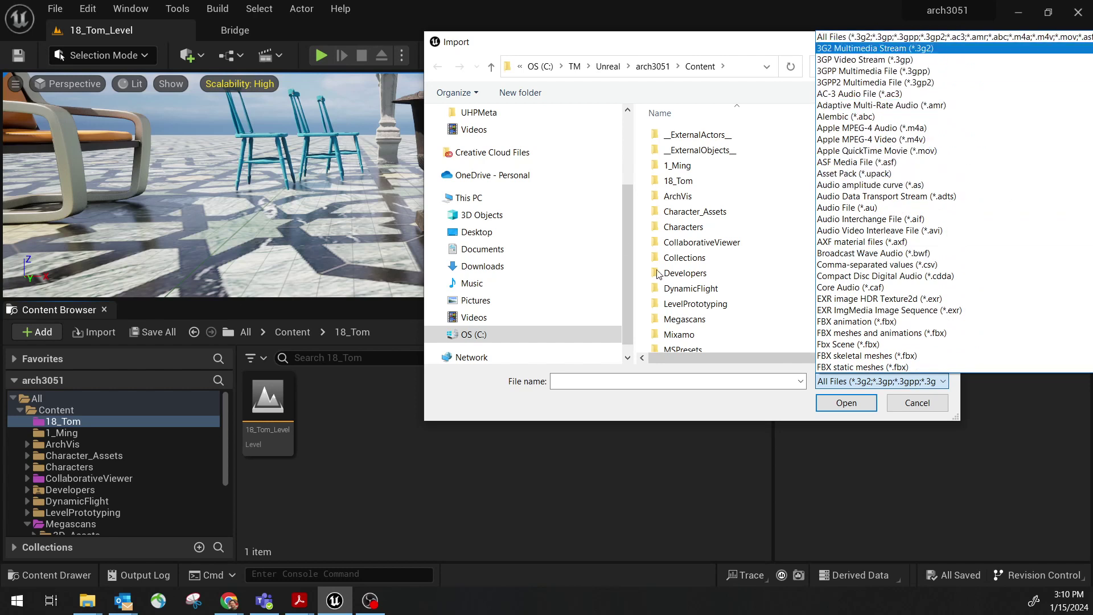
Cancel the Import dialog, leaving All Files selected and nothing imported.
key(Escape)
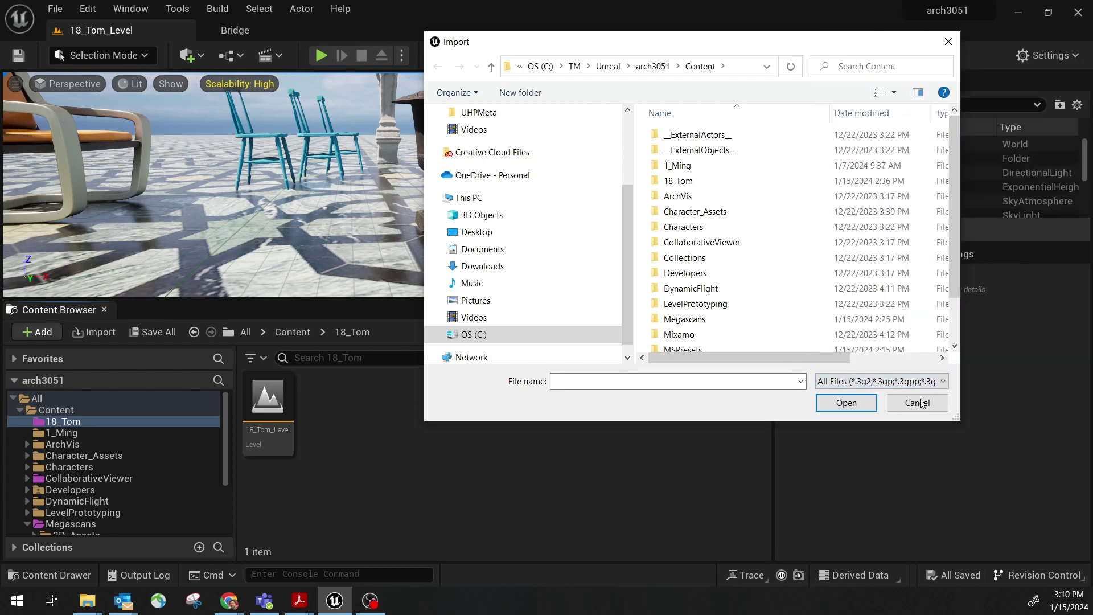
click(923, 403)
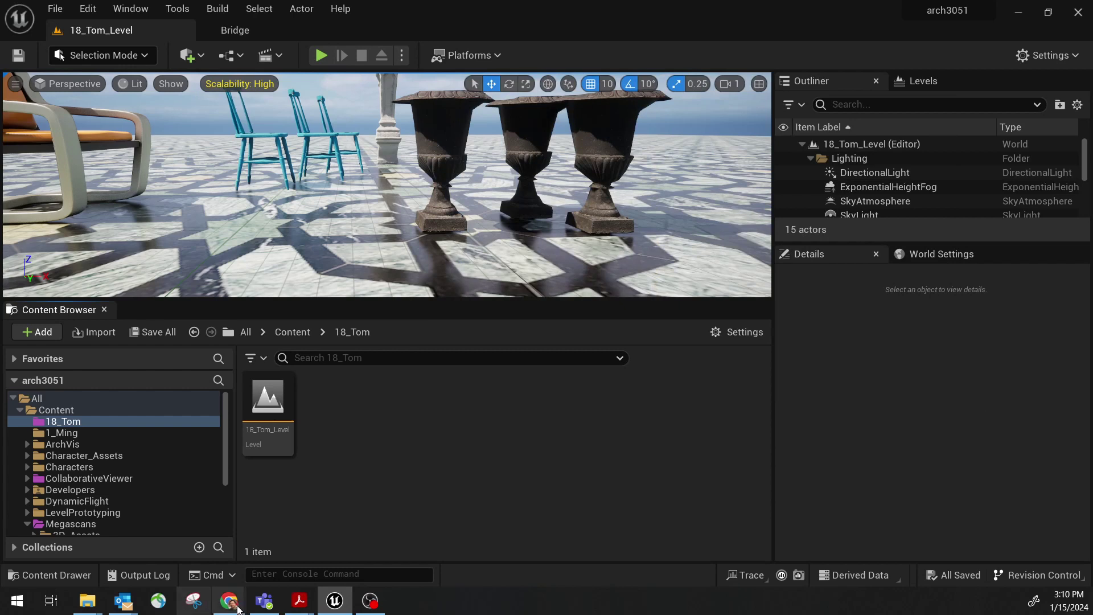
mouse_move(228, 608)
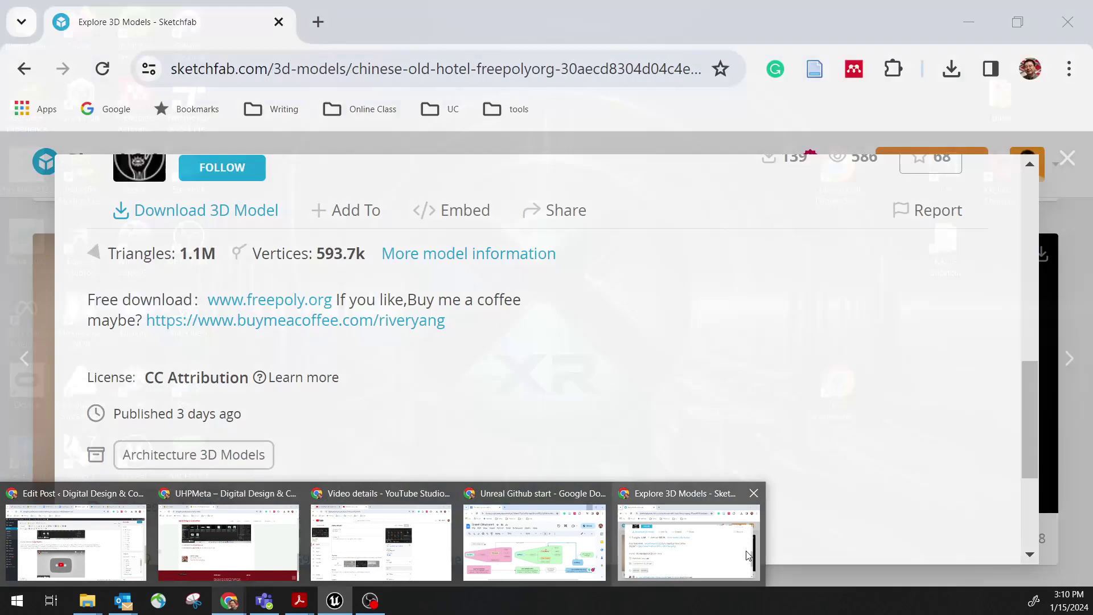
Return to Sketchfab and close the Chinese Old Hotel model preview.
click(688, 551)
scroll(599, 369, up, 10)
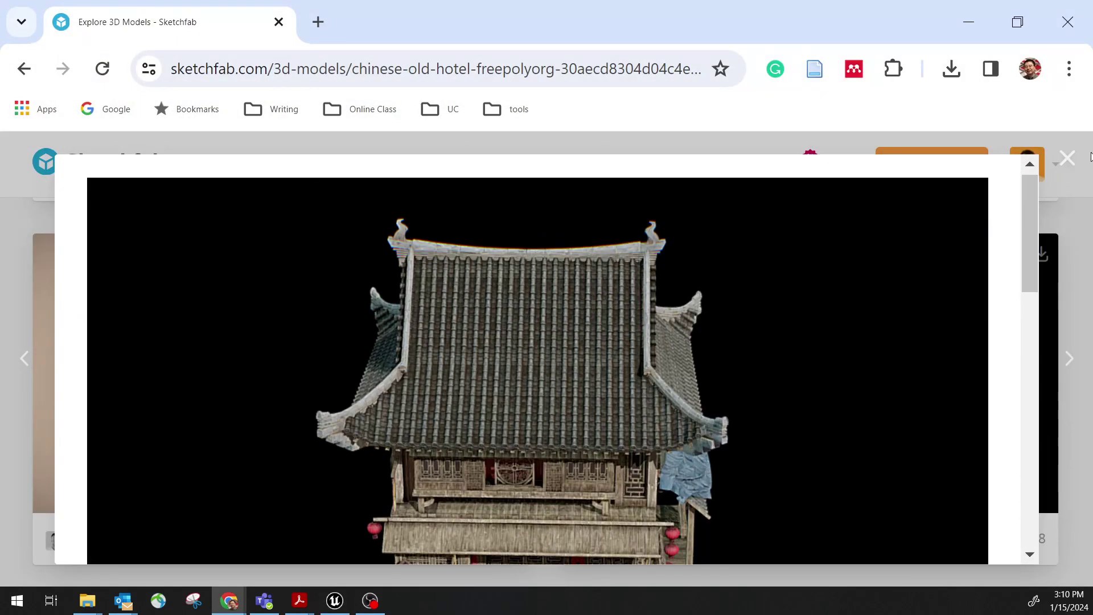
click(1068, 159)
mouse_move(1020, 171)
scroll(916, 356, down, 10)
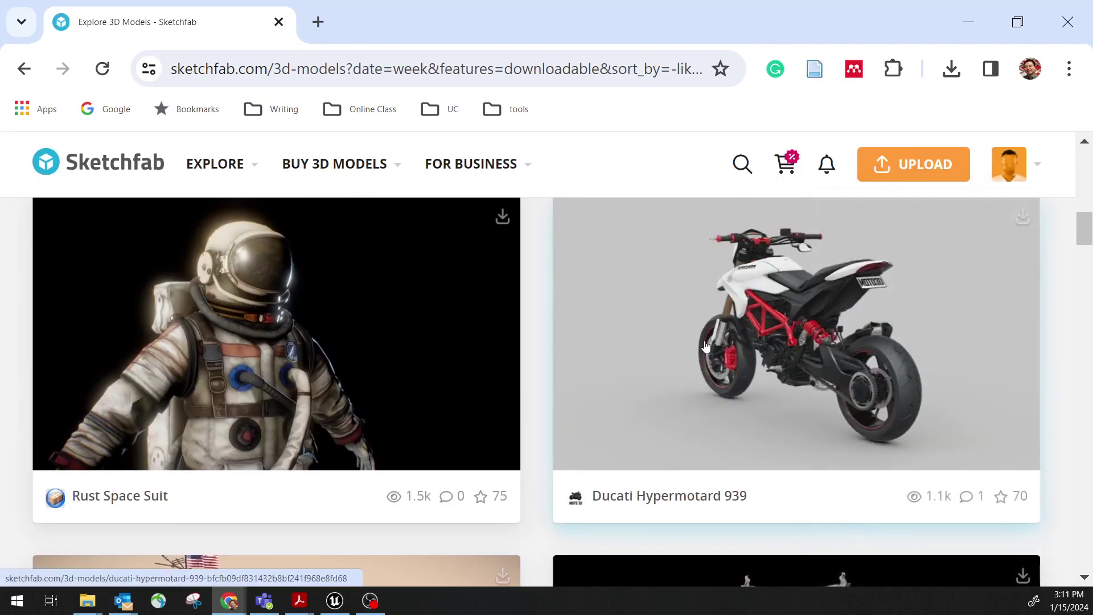
scroll(955, 340, up, 4)
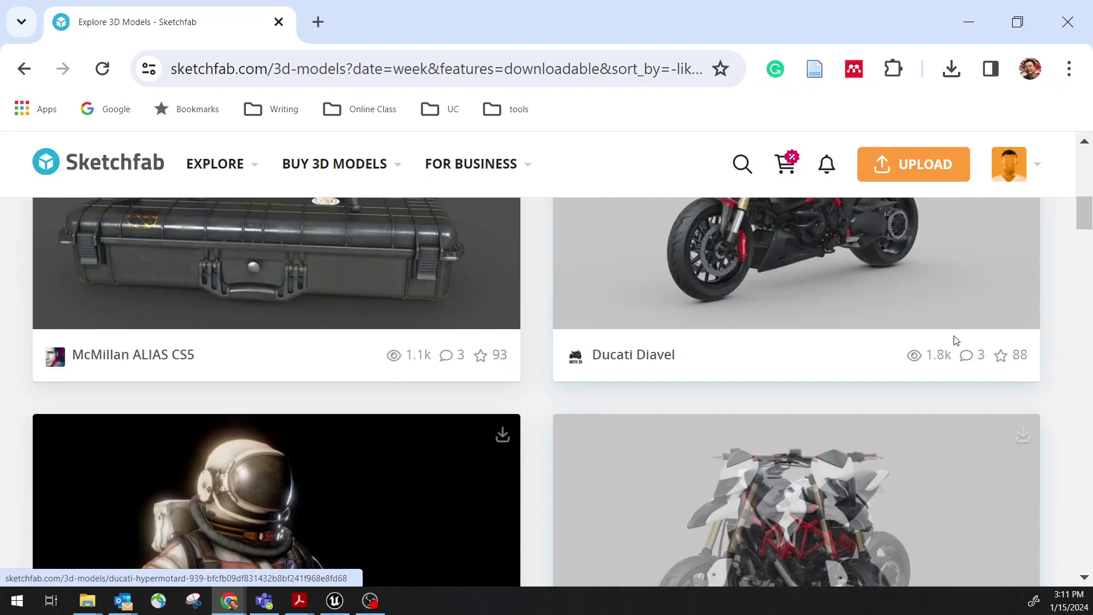
Open the Ducati Hypermotard 939 model and orbit it, including the underside and engine.
click(856, 473)
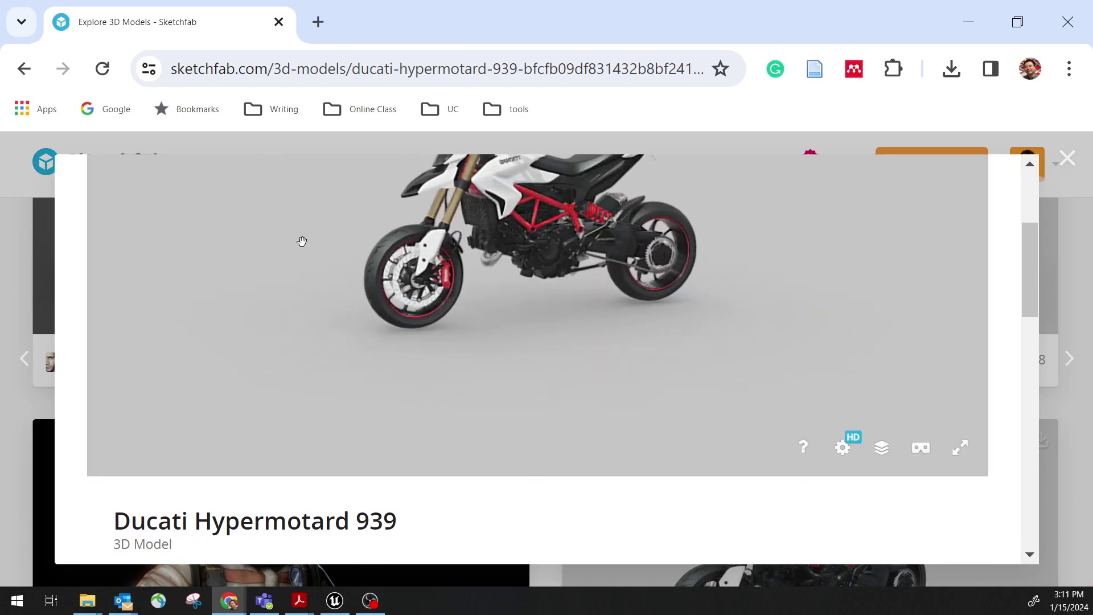
drag(302, 241, 396, 238)
drag(568, 330, 515, 340)
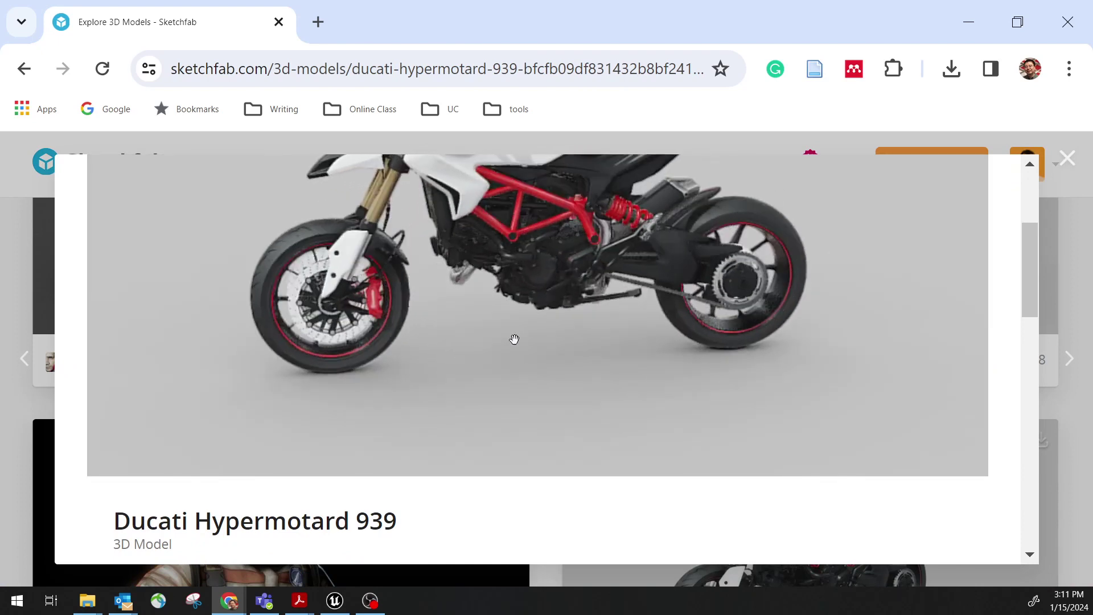
scroll(852, 361, up, 3)
scroll(846, 356, down, 3)
scroll(605, 280, up, 8)
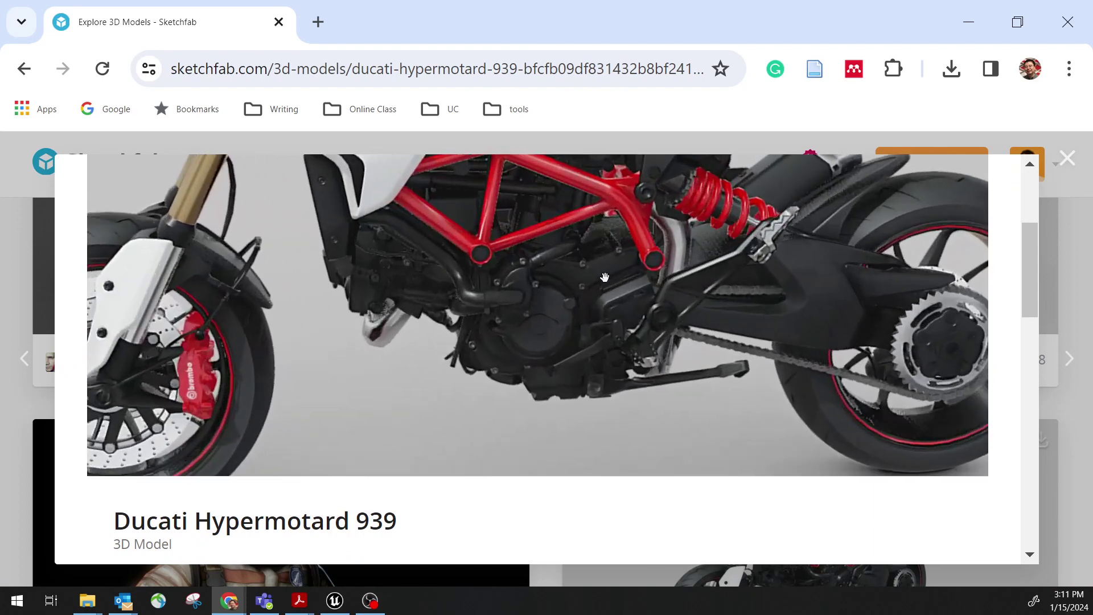
drag(605, 280, 528, 291)
scroll(520, 322, down, 5)
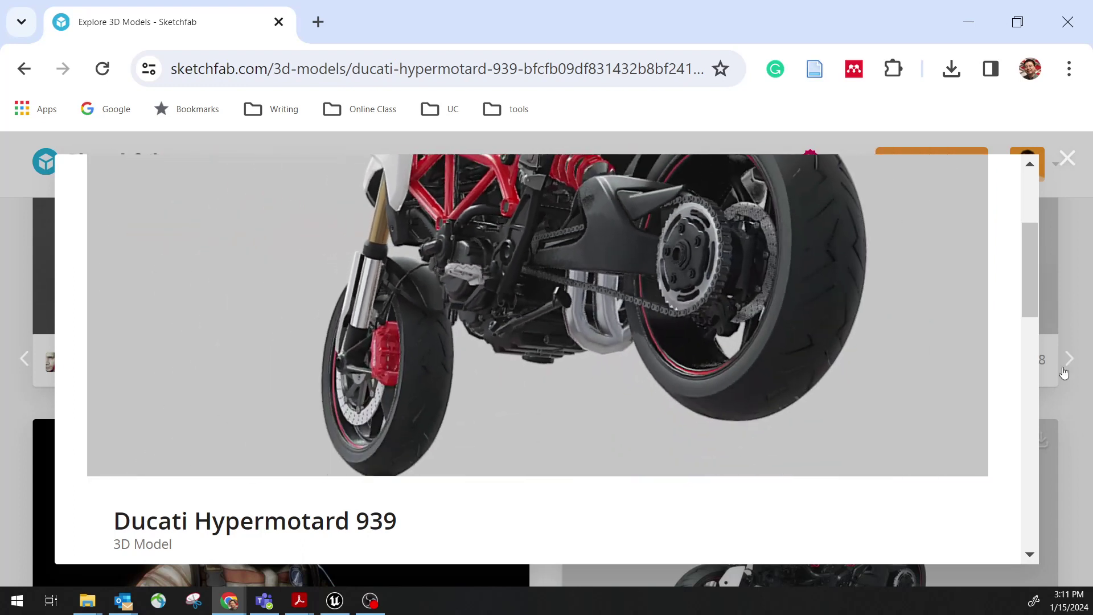
drag(1034, 286, 1040, 383)
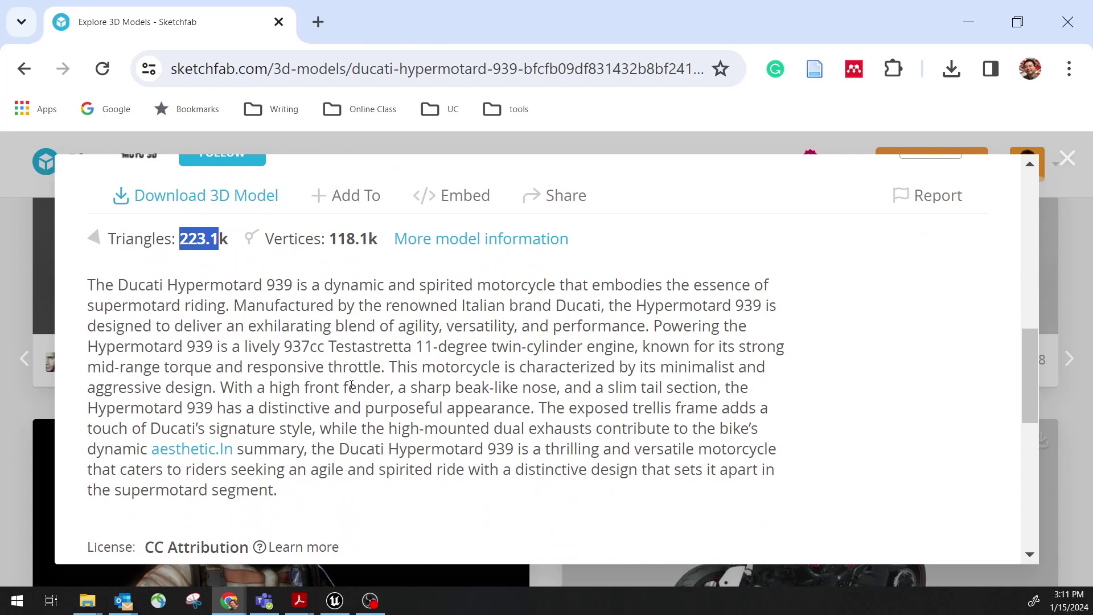
Review the Ducati's 42MB model information with Blender and GLB formats, then close it.
click(478, 240)
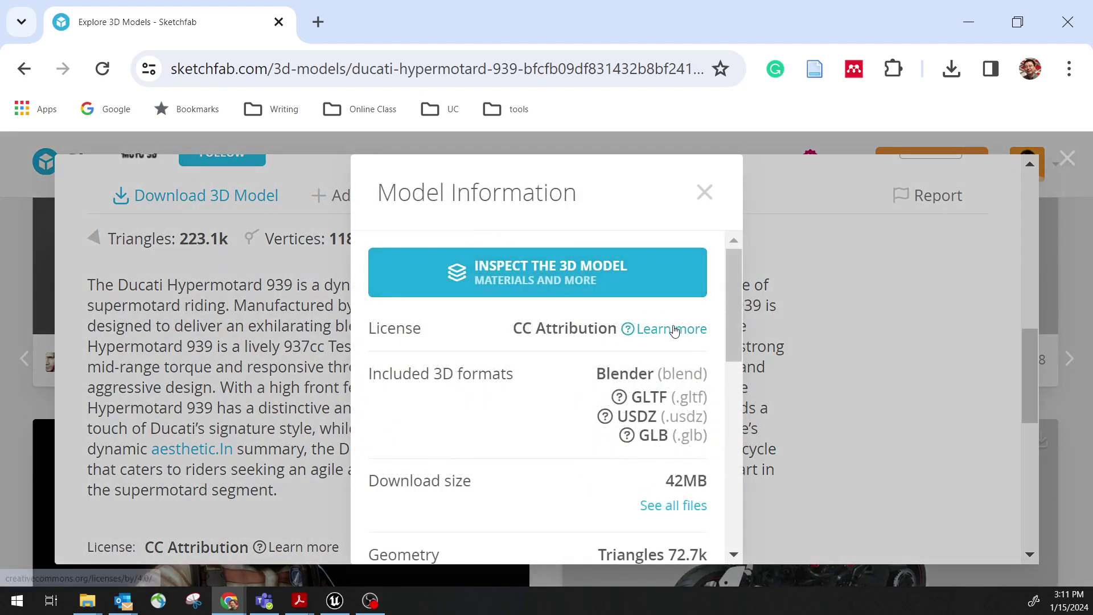
drag(608, 373, 675, 373)
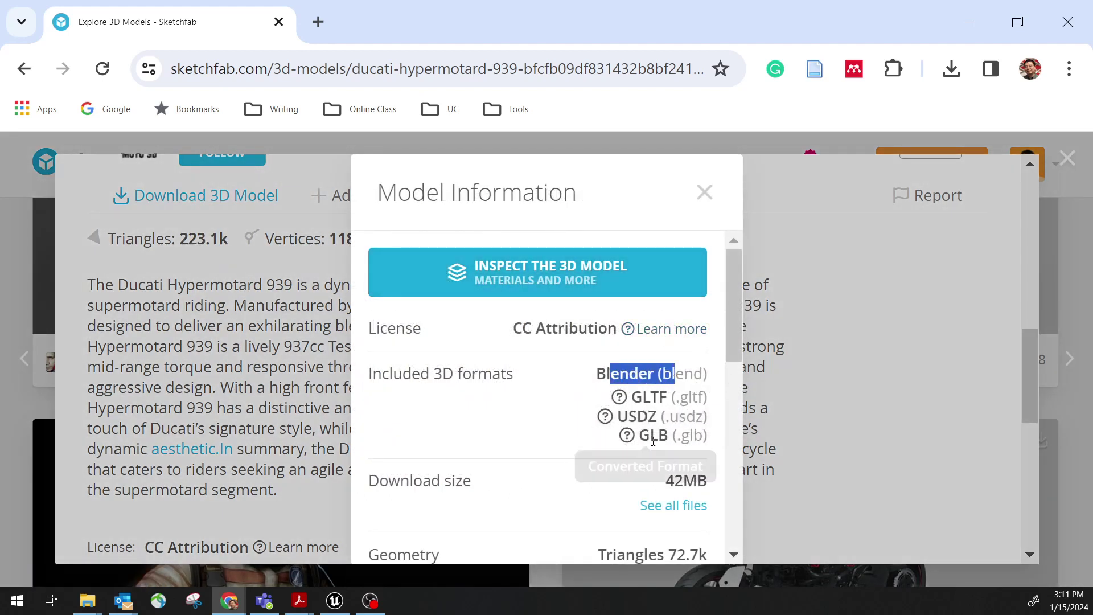
drag(653, 440, 671, 437)
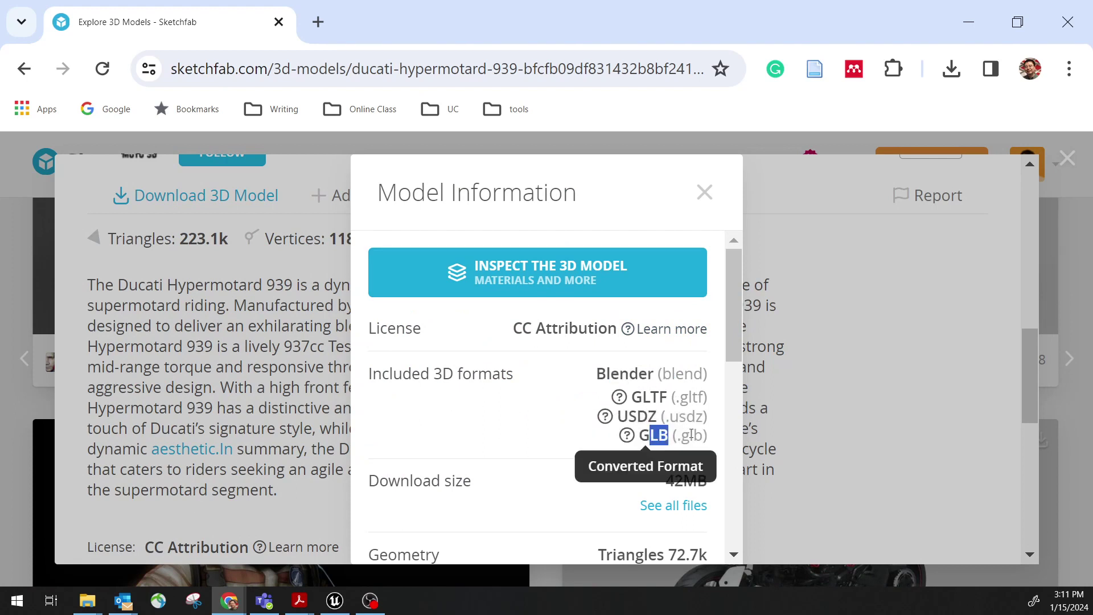
scroll(691, 435, down, 4)
scroll(678, 402, up, 2)
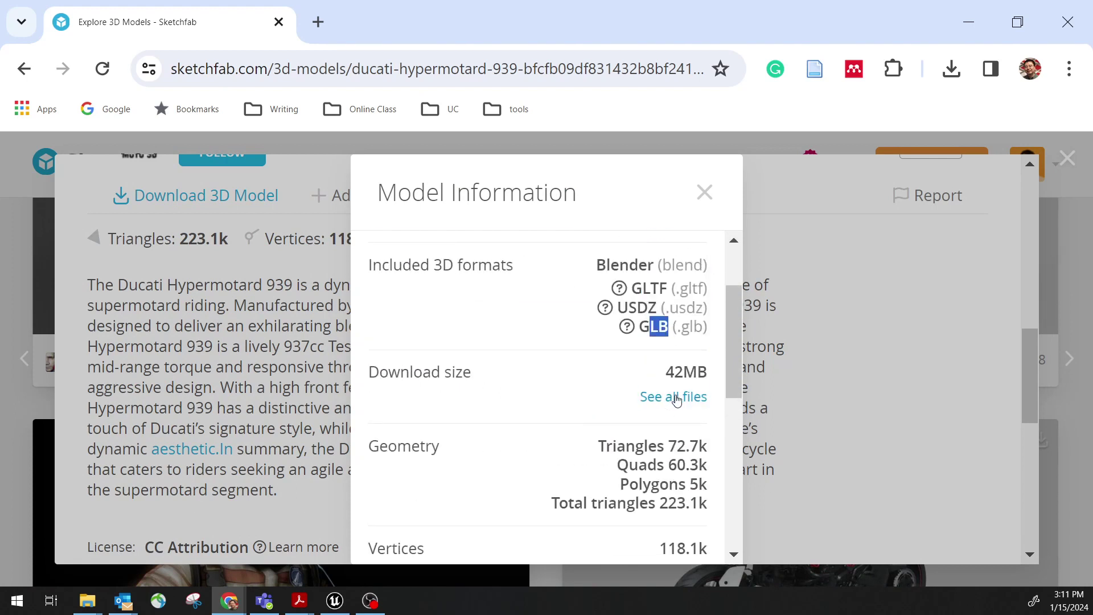
click(704, 194)
scroll(750, 297, up, 4)
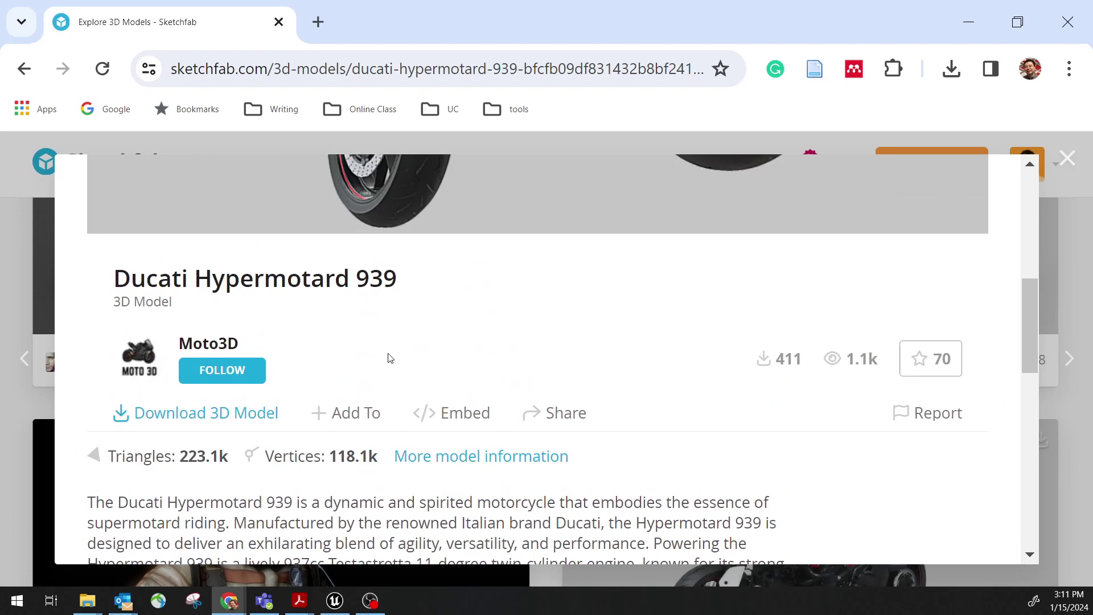
Download the Ducati's 13MB GLB and open ducati_hypermotard_939 from Downloads in 3D Viewer.
click(182, 419)
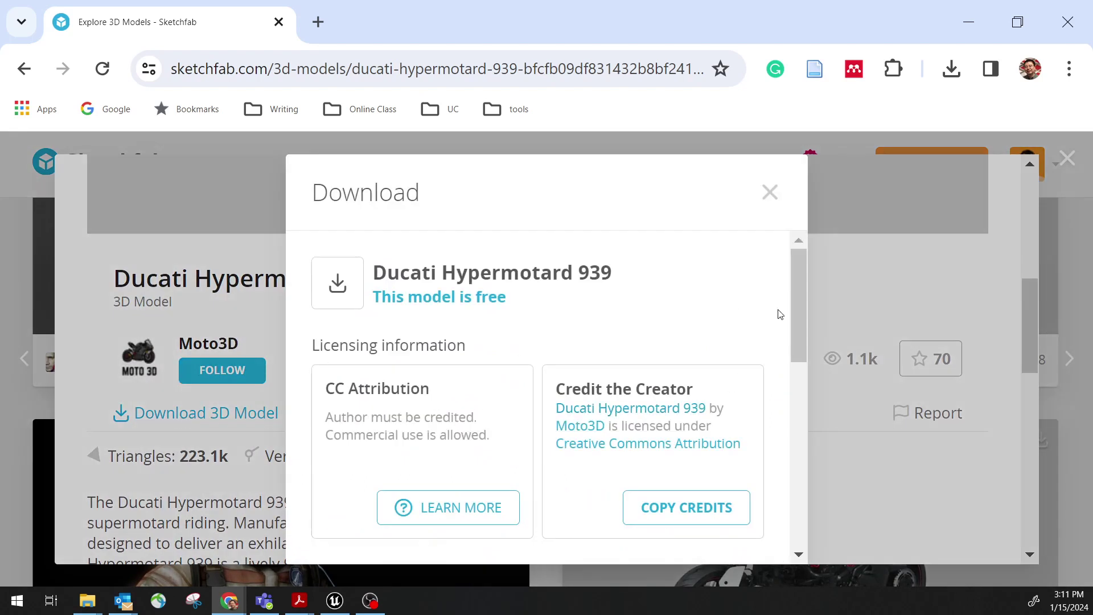
drag(802, 258, 815, 422)
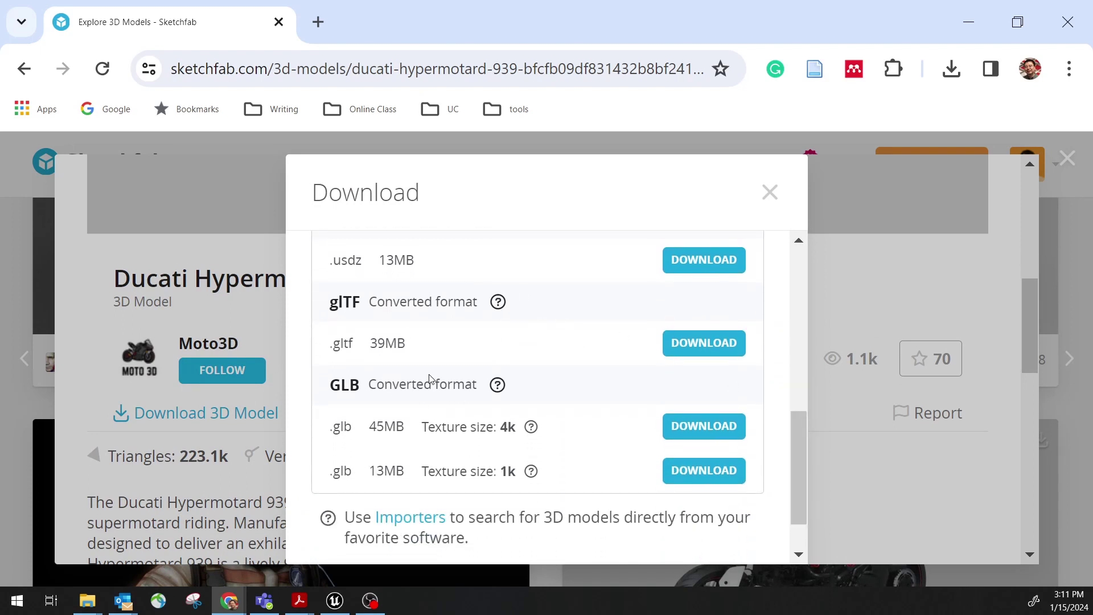
scroll(518, 367, up, 2)
scroll(522, 372, down, 2)
drag(336, 471, 478, 482)
click(479, 482)
key(alt+Tab)
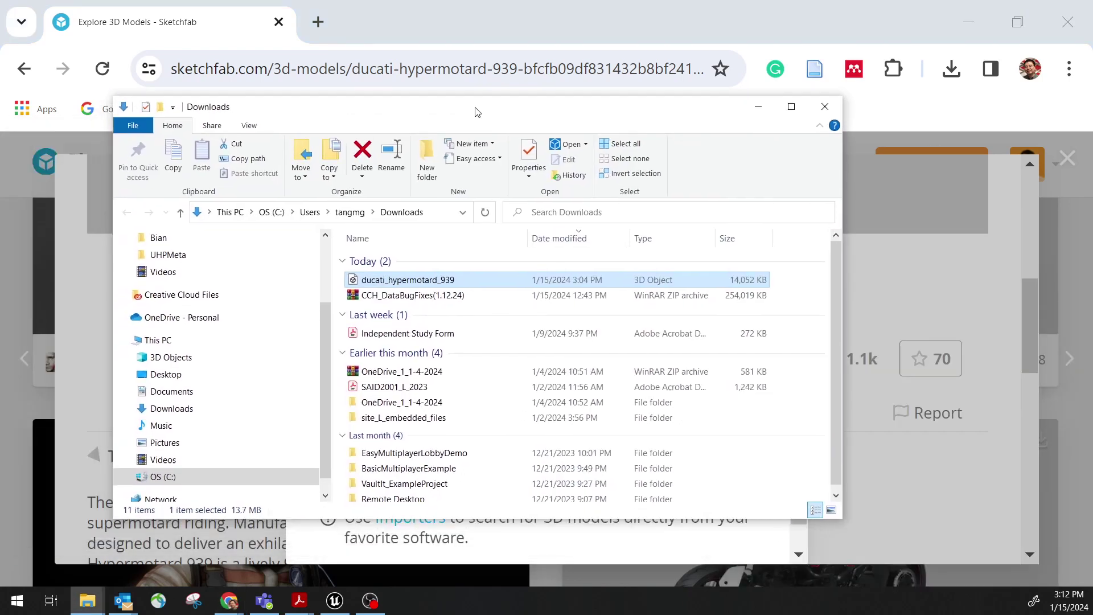
double_click(431, 287)
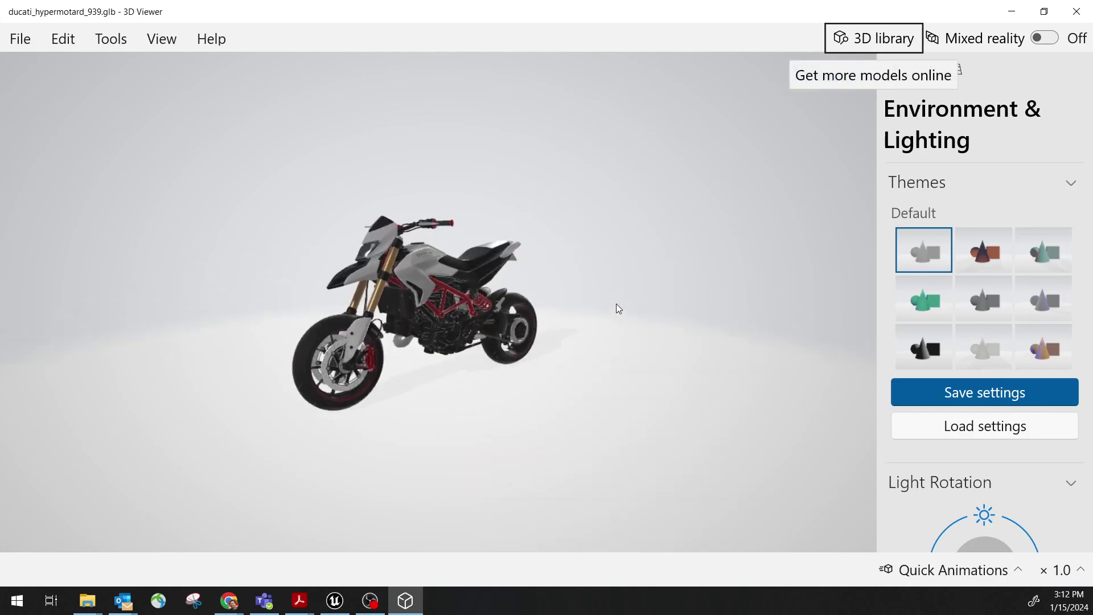
Show the bike's triangle wireframe with stats: 223,117 triangles, 248,738 vertices, 68 draw calls.
drag(368, 269, 377, 227)
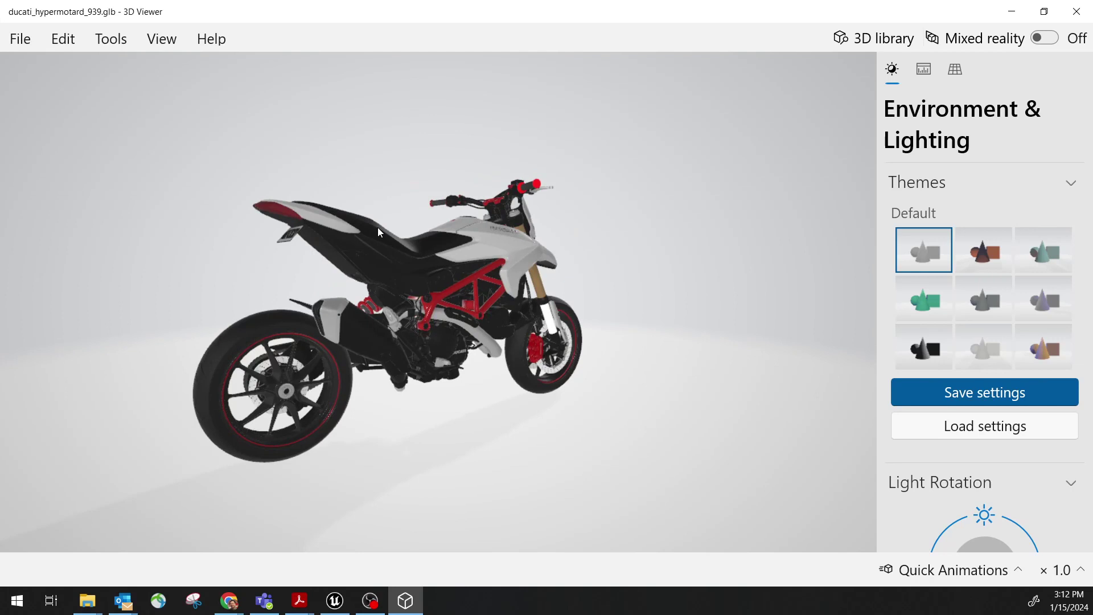
click(955, 72)
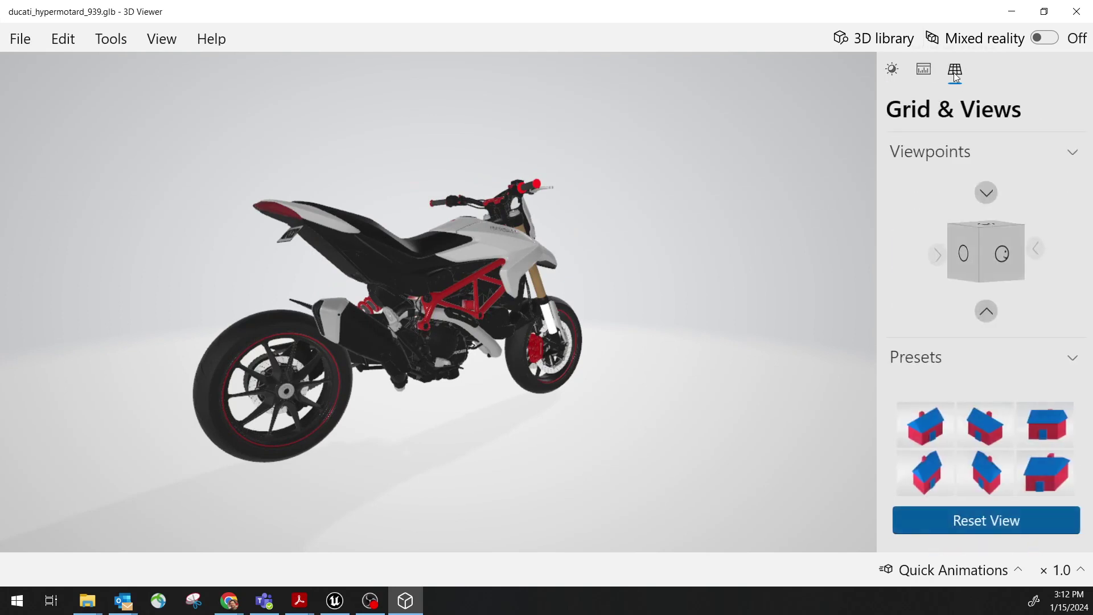
click(924, 71)
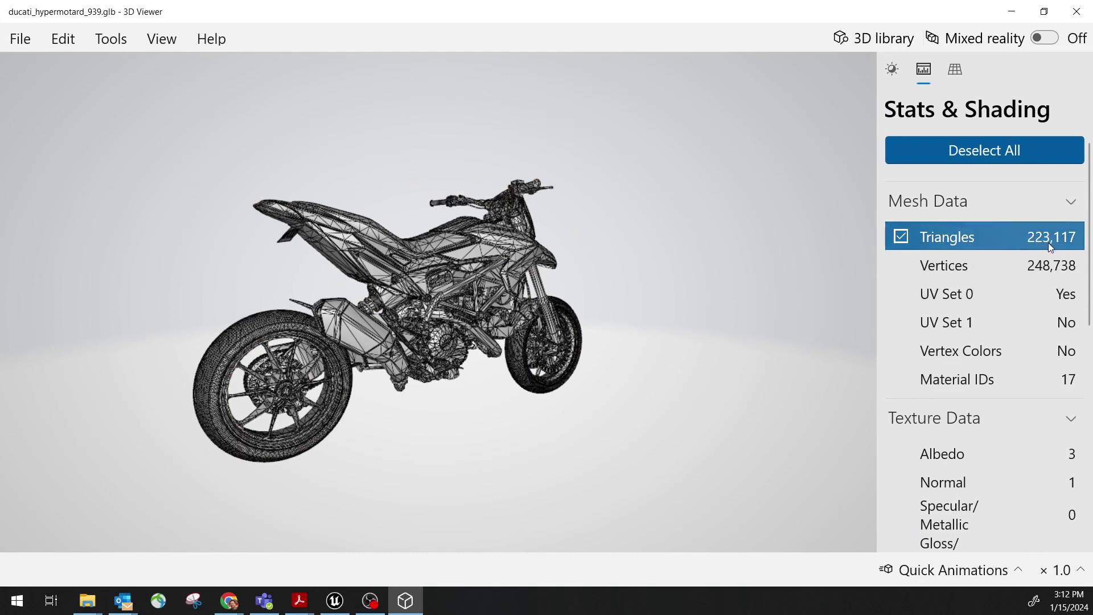
scroll(1050, 441, down, 3)
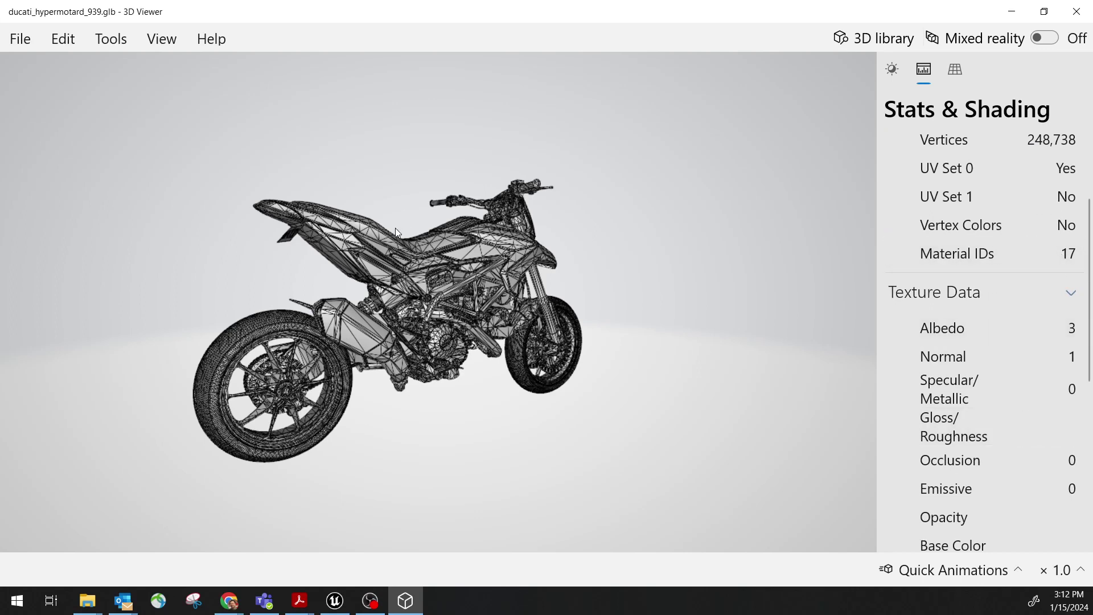
drag(396, 228, 419, 256)
scroll(1013, 401, down, 8)
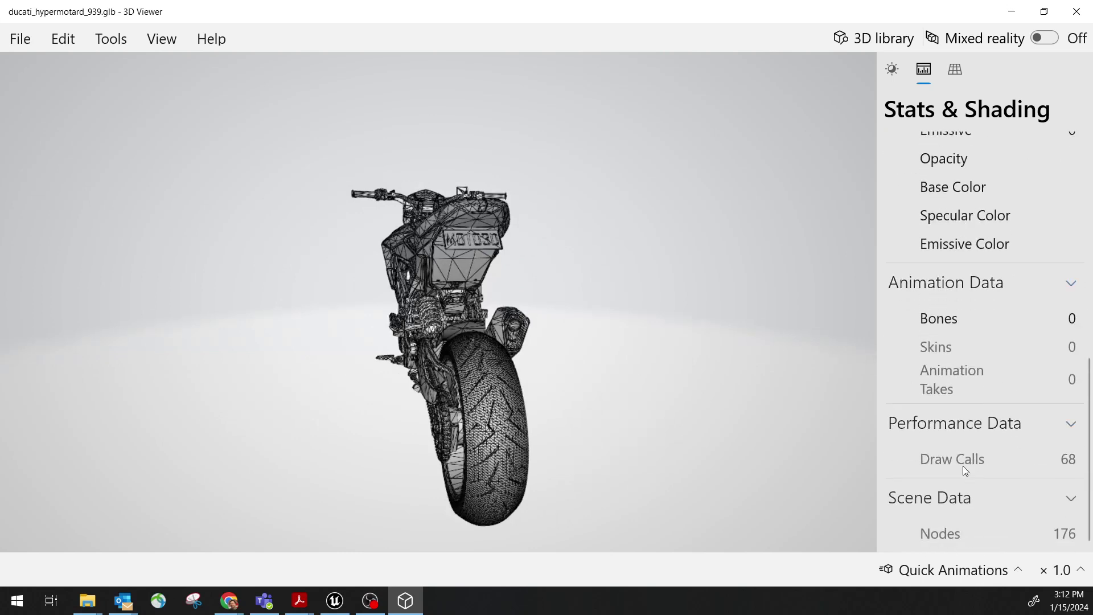
Re-expand Performance Data and orbit the wireframe bike through side and front views.
click(1073, 428)
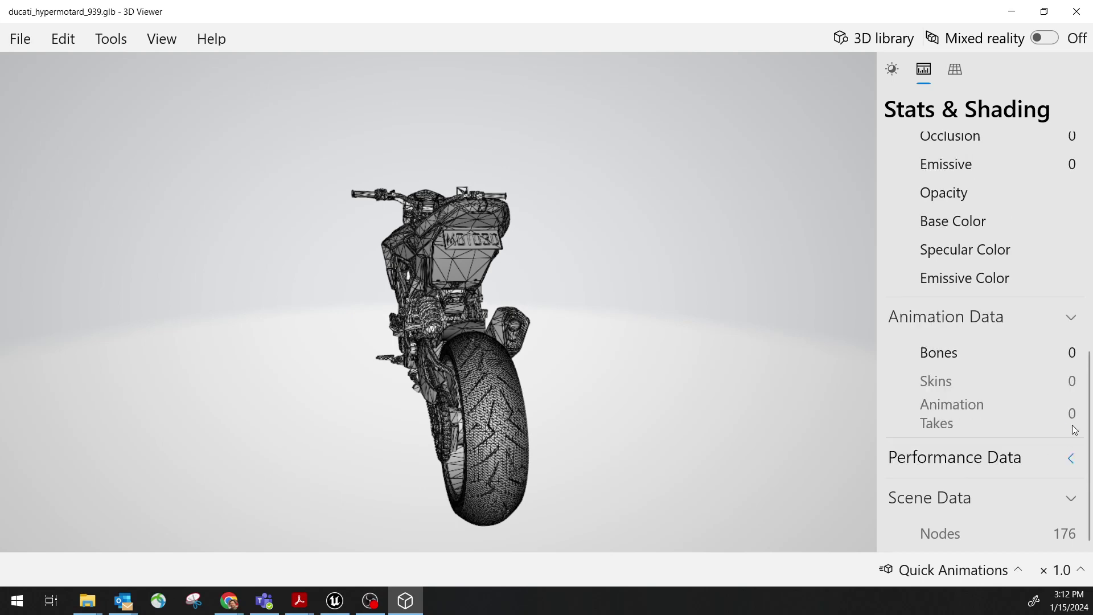
click(1068, 459)
drag(579, 312, 418, 244)
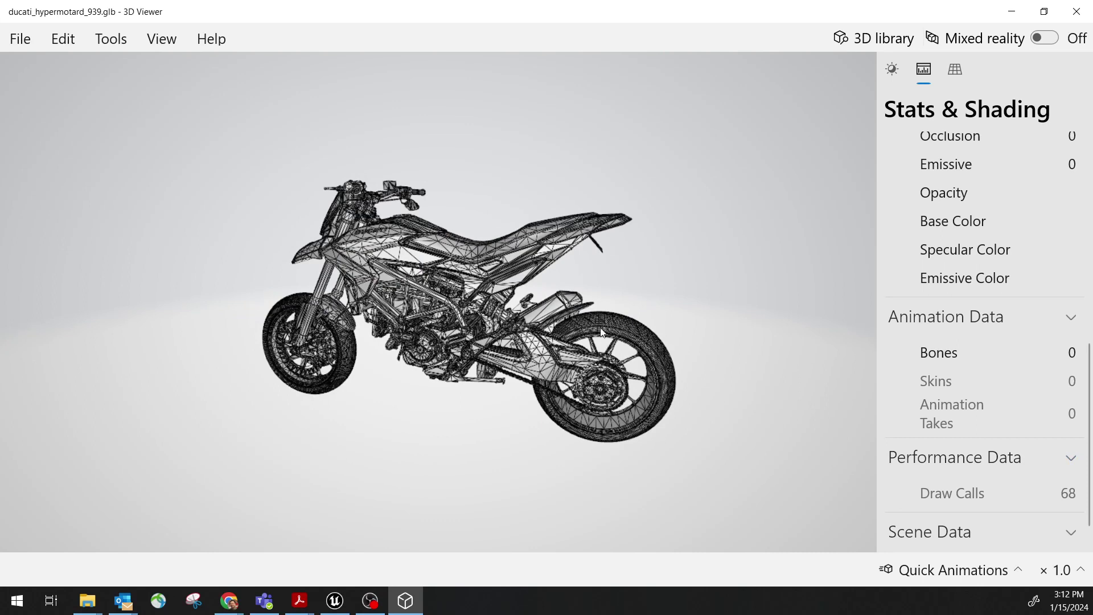
drag(530, 374, 533, 360)
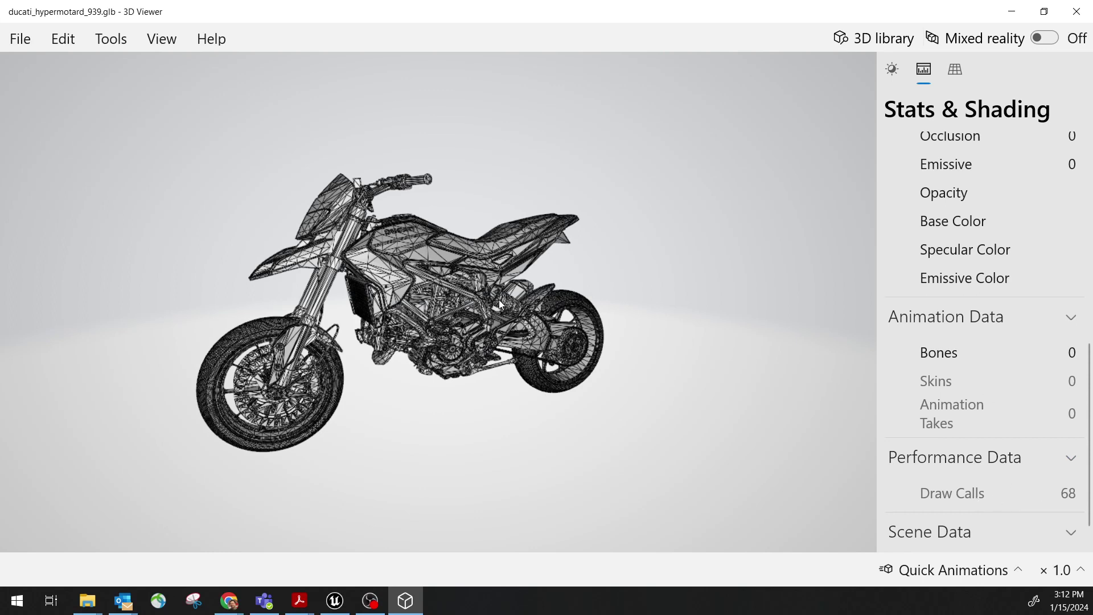
drag(499, 300, 358, 240)
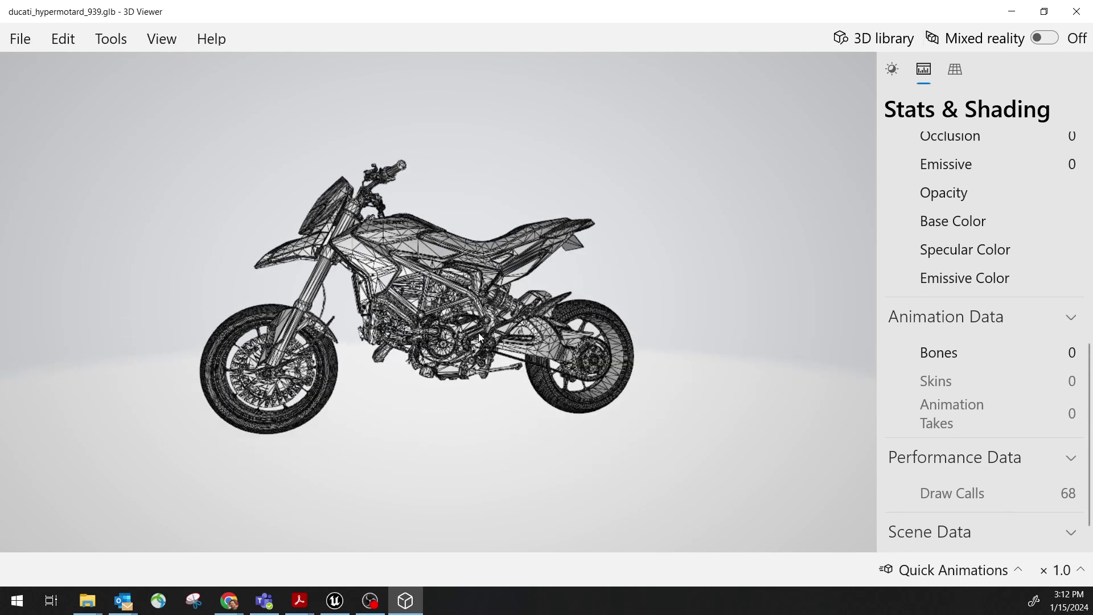
drag(488, 329, 433, 260)
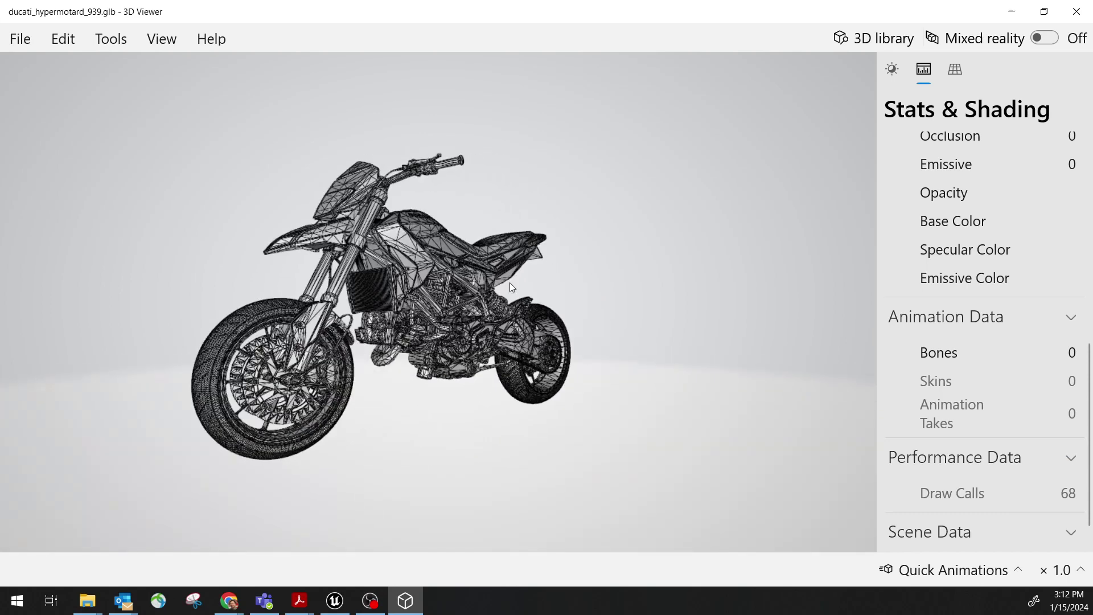
scroll(454, 319, up, 10)
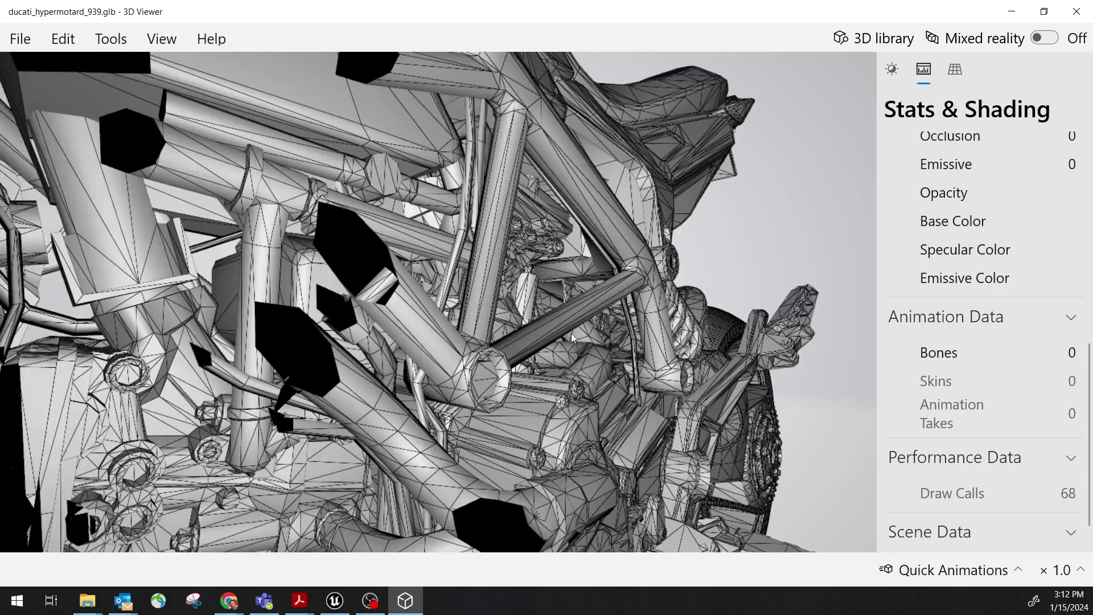
scroll(592, 333, down, 10)
drag(614, 333, 592, 319)
scroll(576, 310, up, 5)
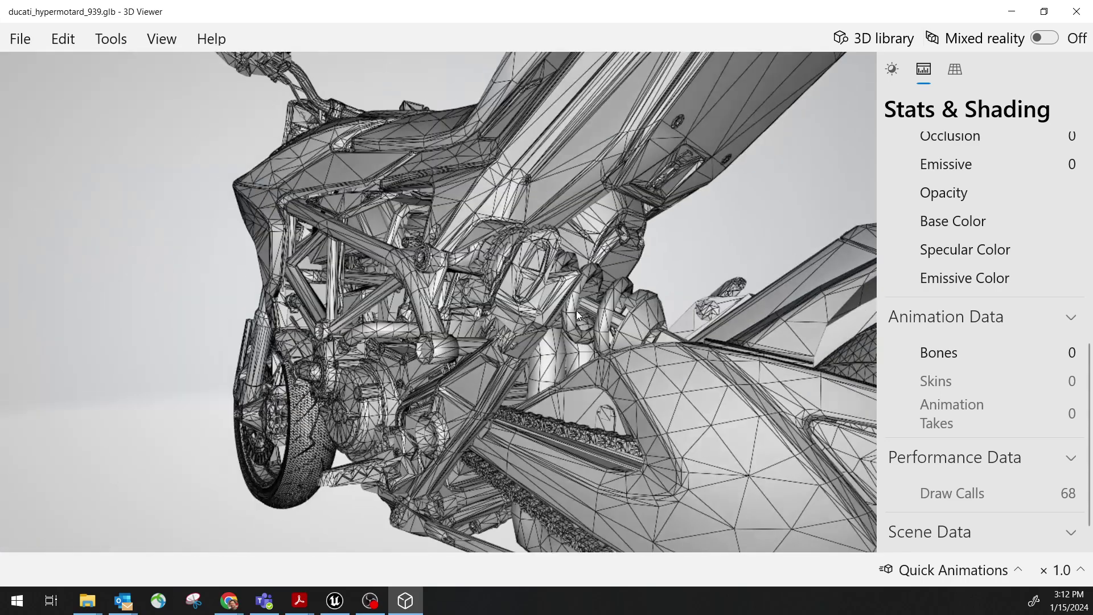
scroll(576, 310, down, 5)
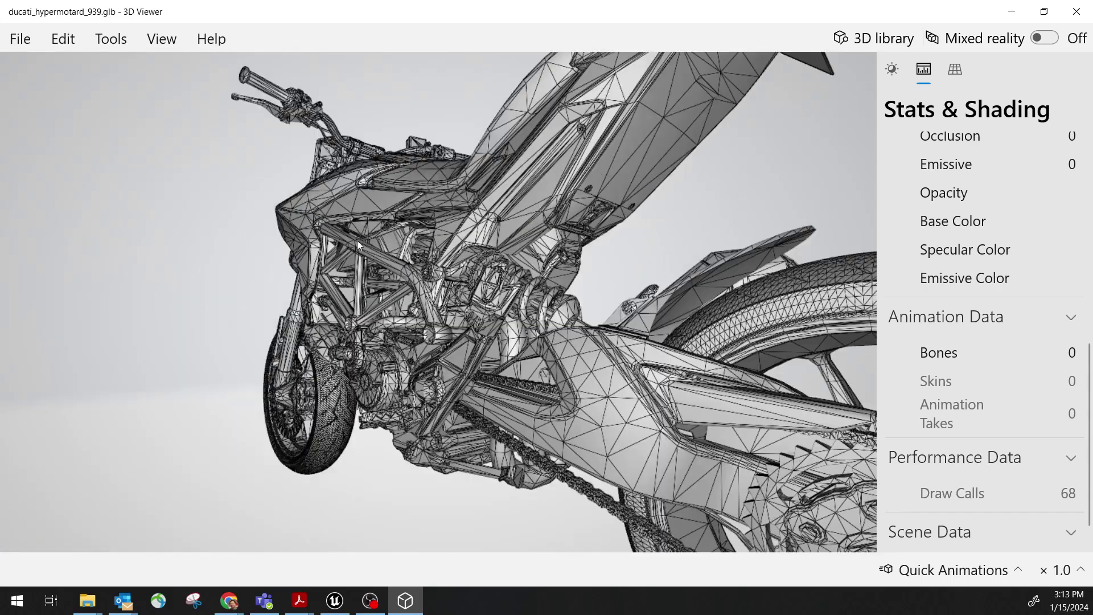
drag(358, 241, 419, 282)
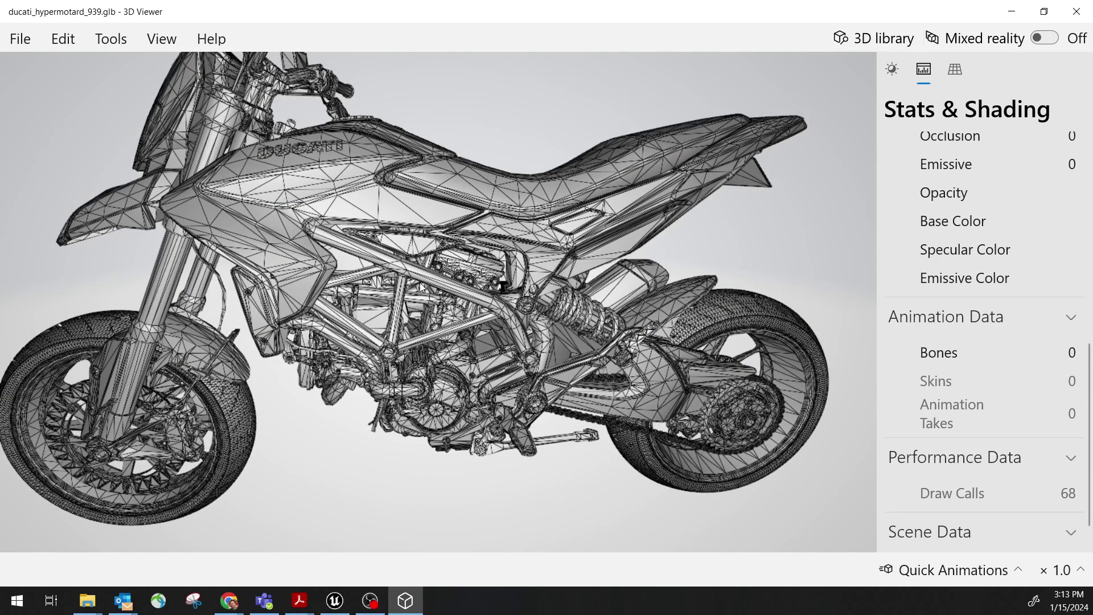
Zoom in on the fairing and orbit the bike up close from front and sides.
drag(337, 244, 337, 258)
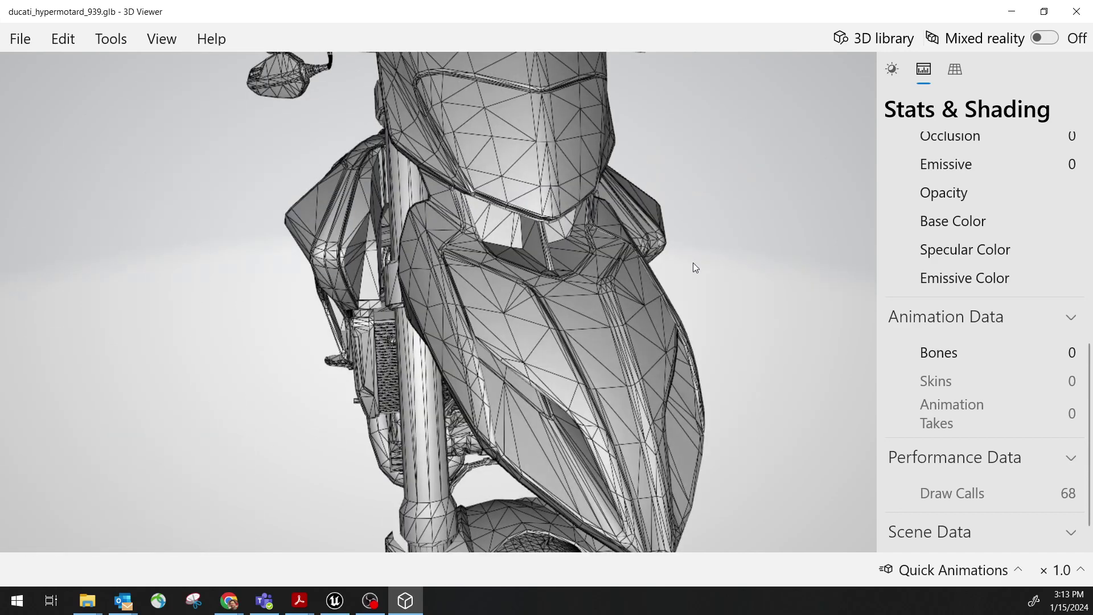
drag(635, 285, 548, 306)
scroll(548, 302, down, 5)
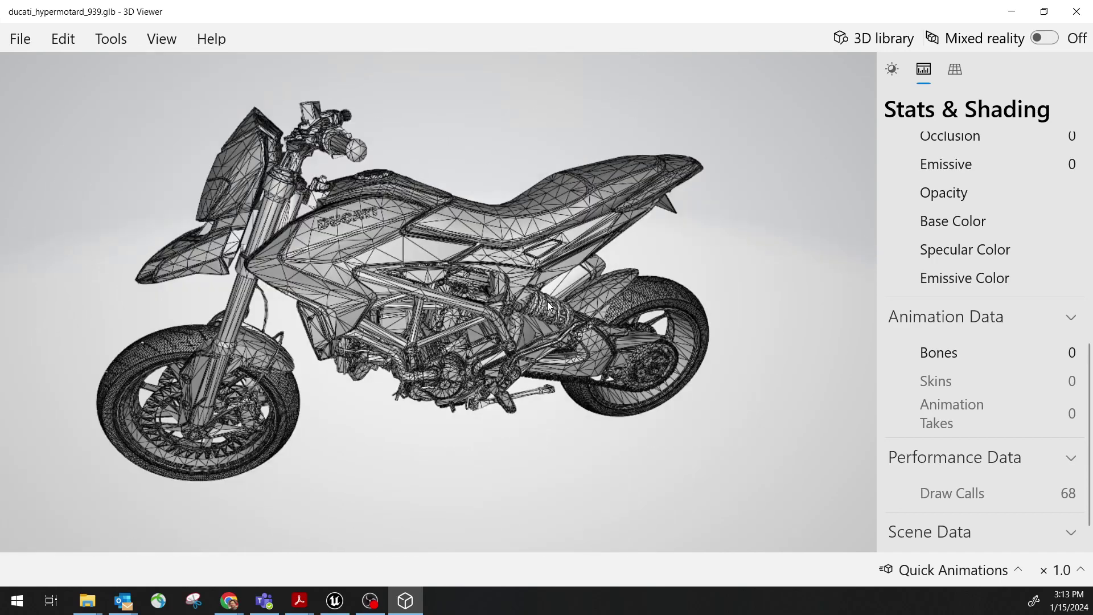
drag(370, 279, 415, 236)
scroll(361, 272, up, 5)
scroll(319, 252, down, 5)
scroll(438, 235, up, 3)
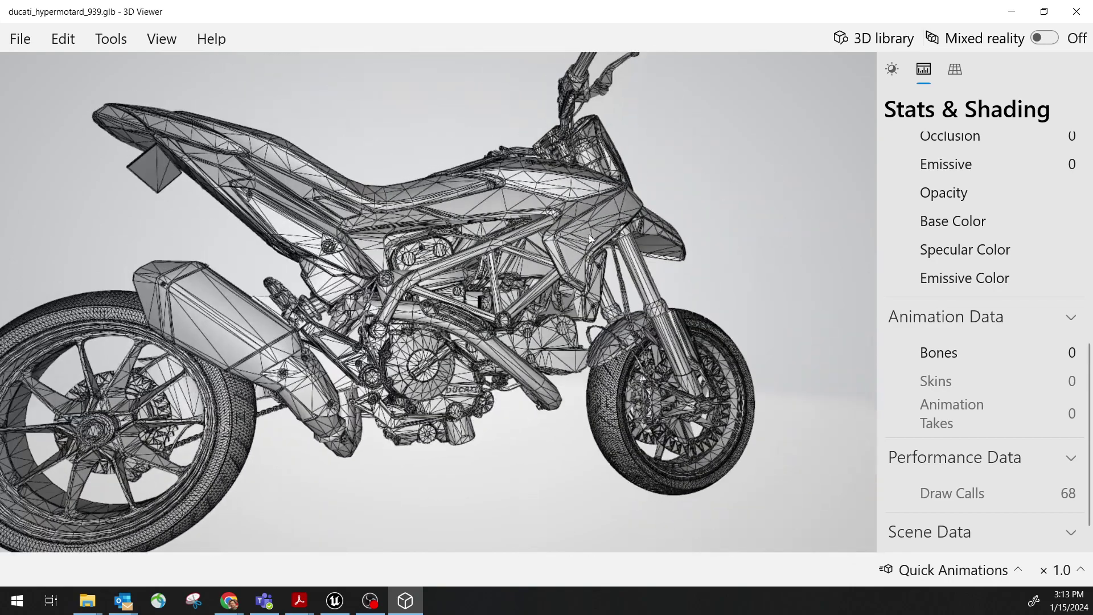
drag(589, 234, 513, 273)
scroll(513, 273, down, 5)
scroll(464, 315, down, 3)
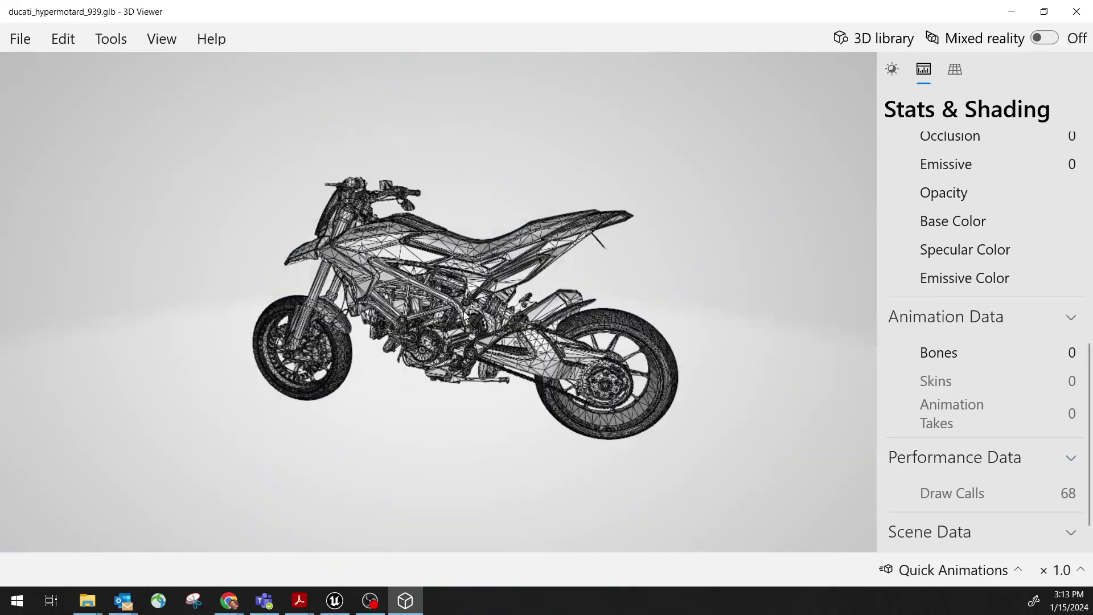
drag(464, 315, 465, 301)
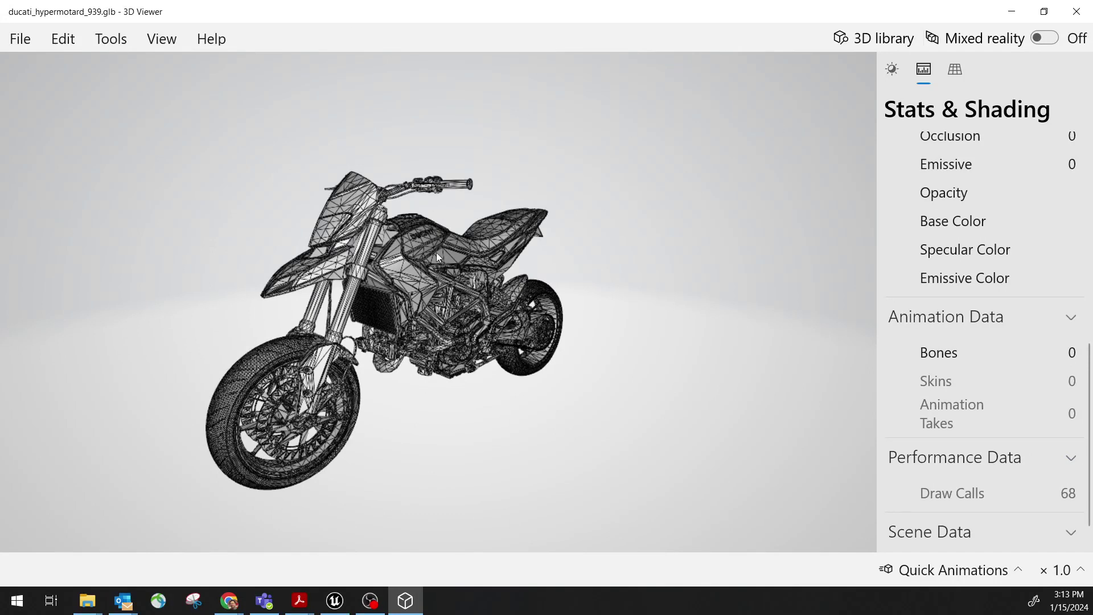
drag(438, 256, 454, 245)
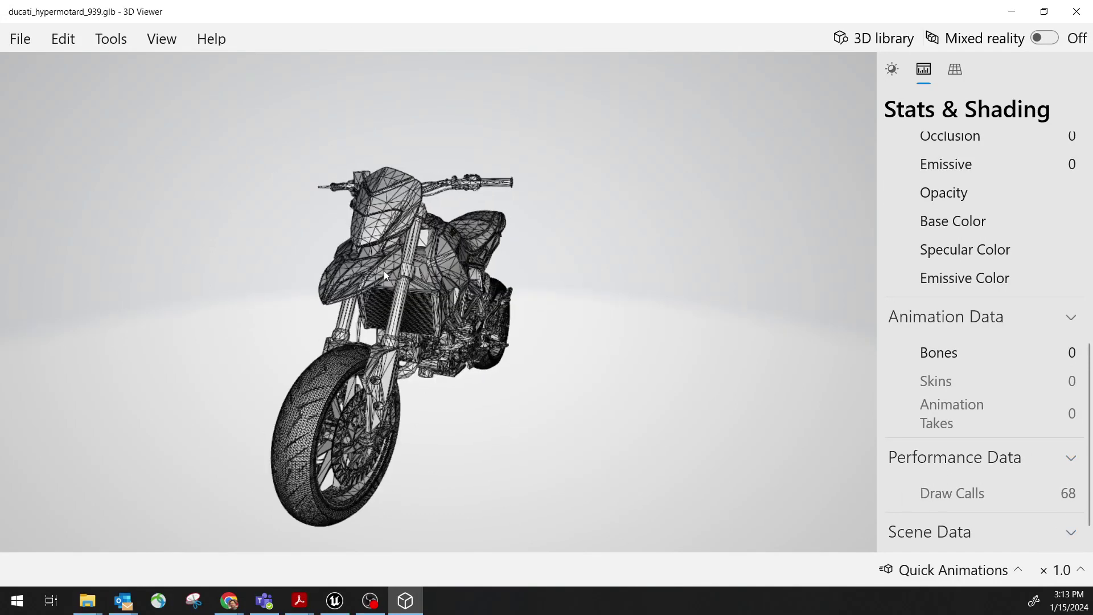
drag(384, 271, 570, 250)
Close 3D Viewer, then create and open a new 'bike' folder inside 18_Tom.
click(1069, 21)
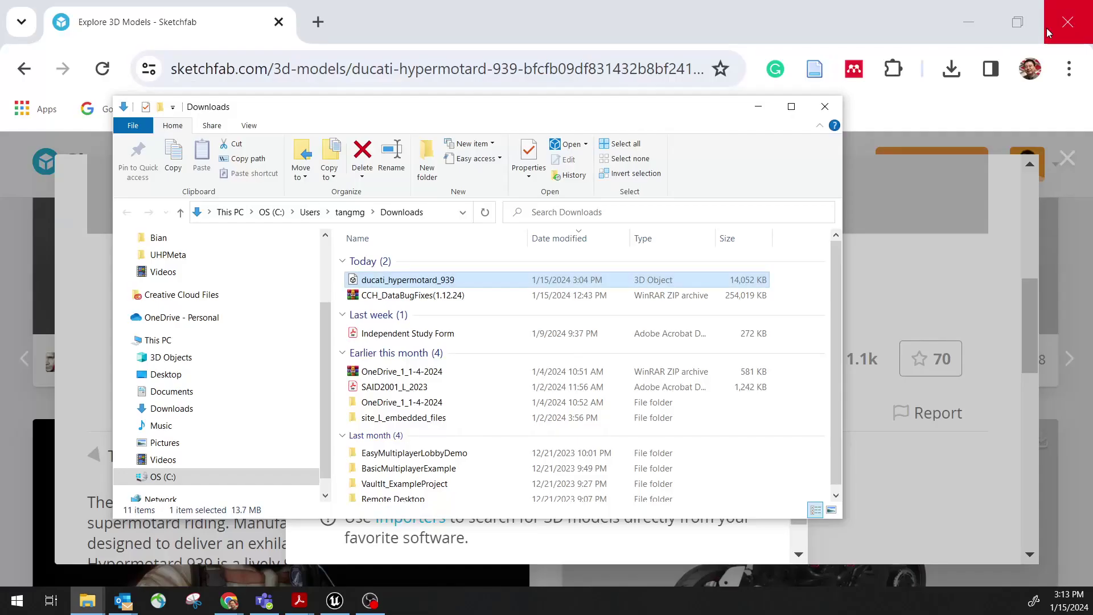
click(335, 601)
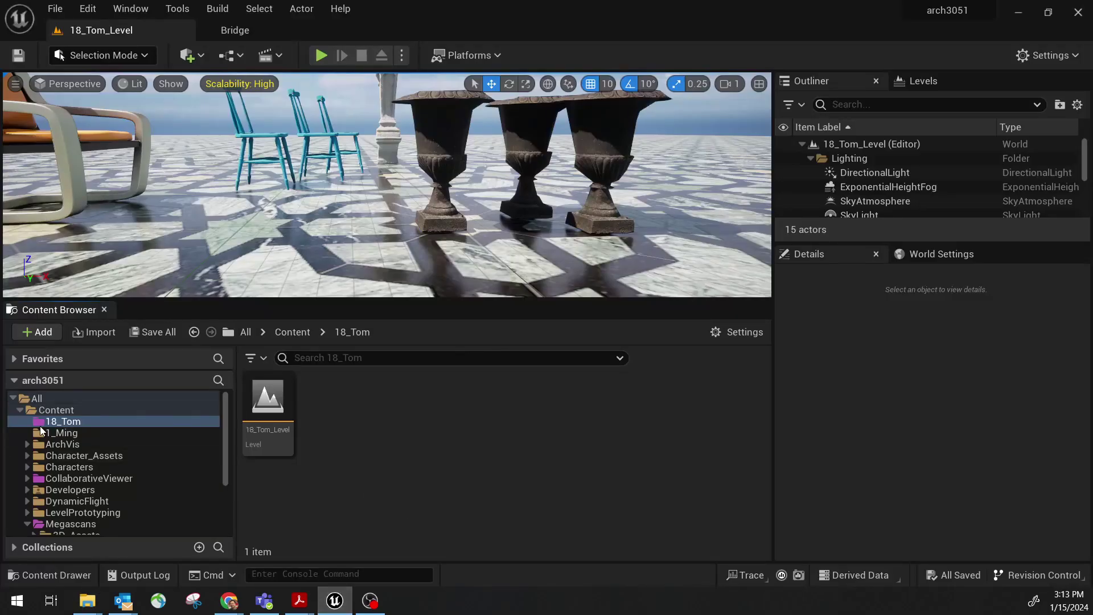
right_click(393, 438)
click(502, 216)
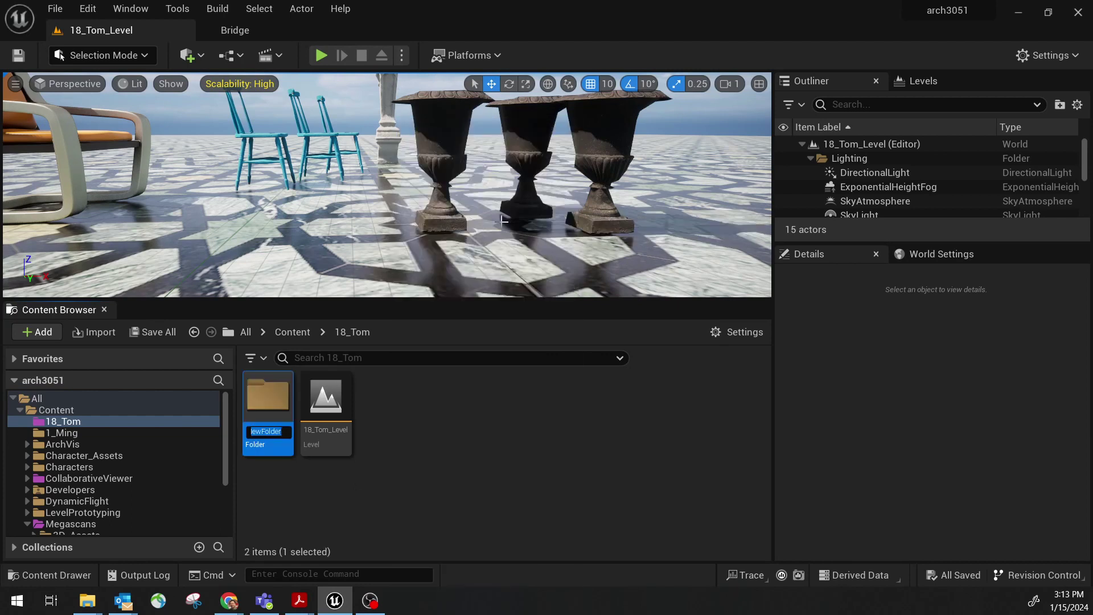
text(bike)
key(Return)
click(27, 422)
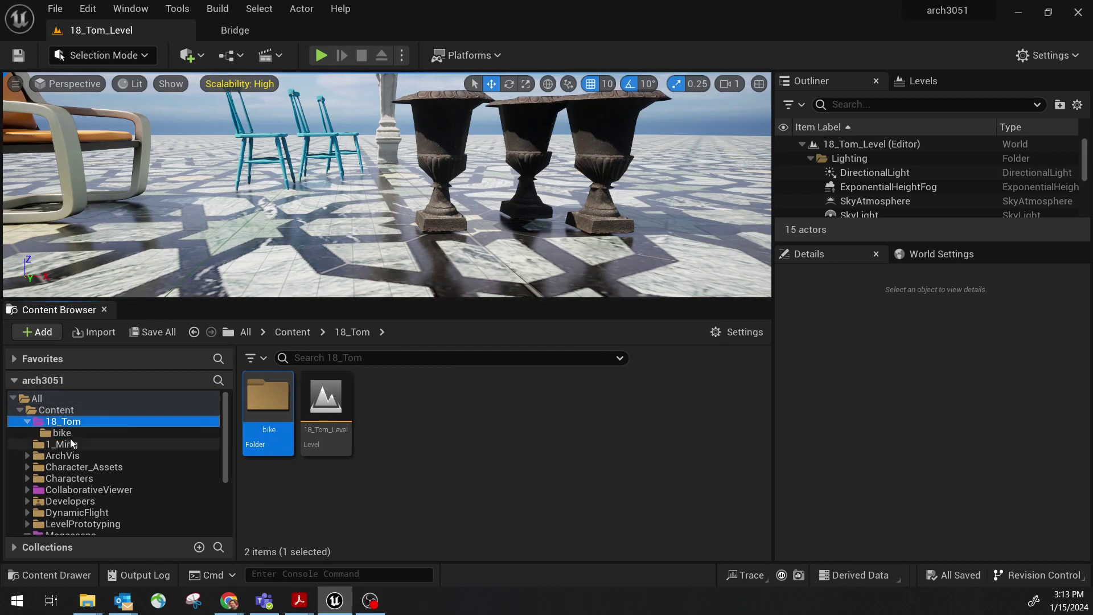
click(81, 434)
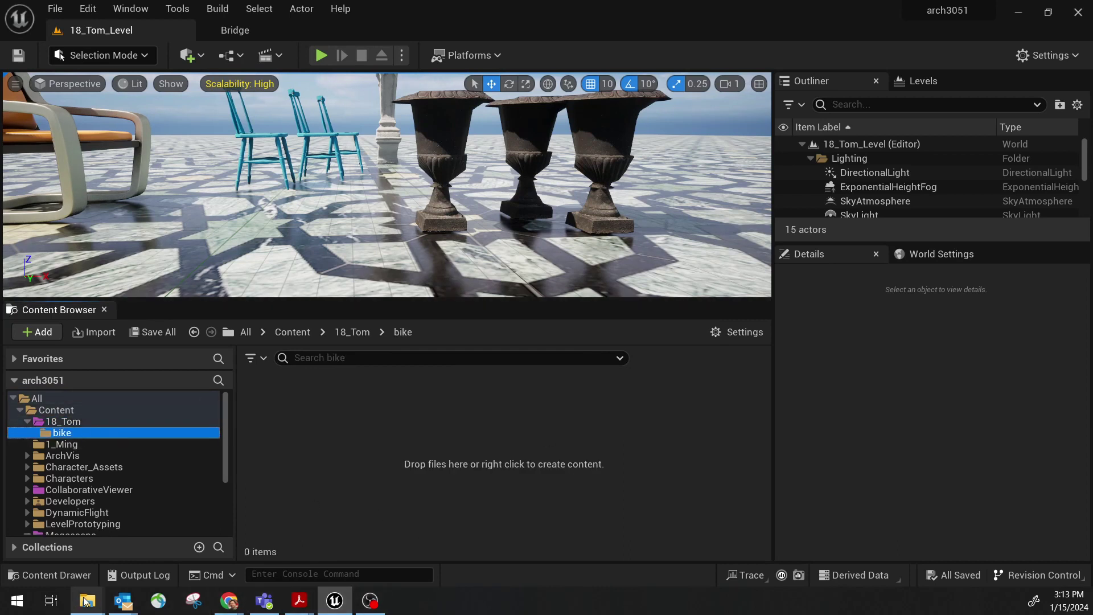
Drag ducati_hypermotard_939.glb from Downloads into the bike folder and close Downloads.
mouse_move(87, 600)
click(817, 553)
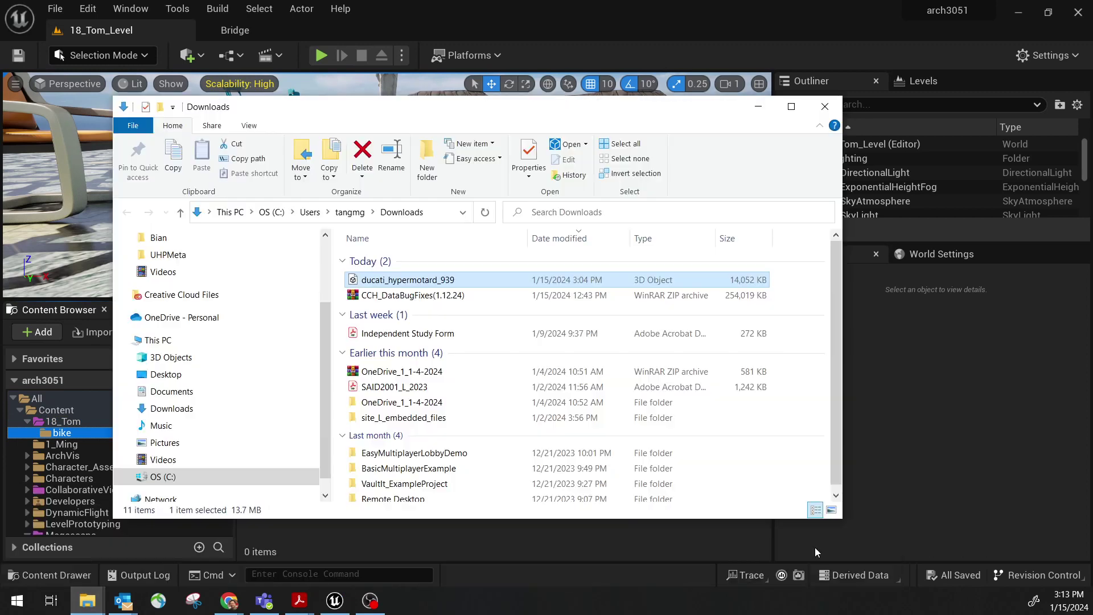
drag(518, 114, 896, 118)
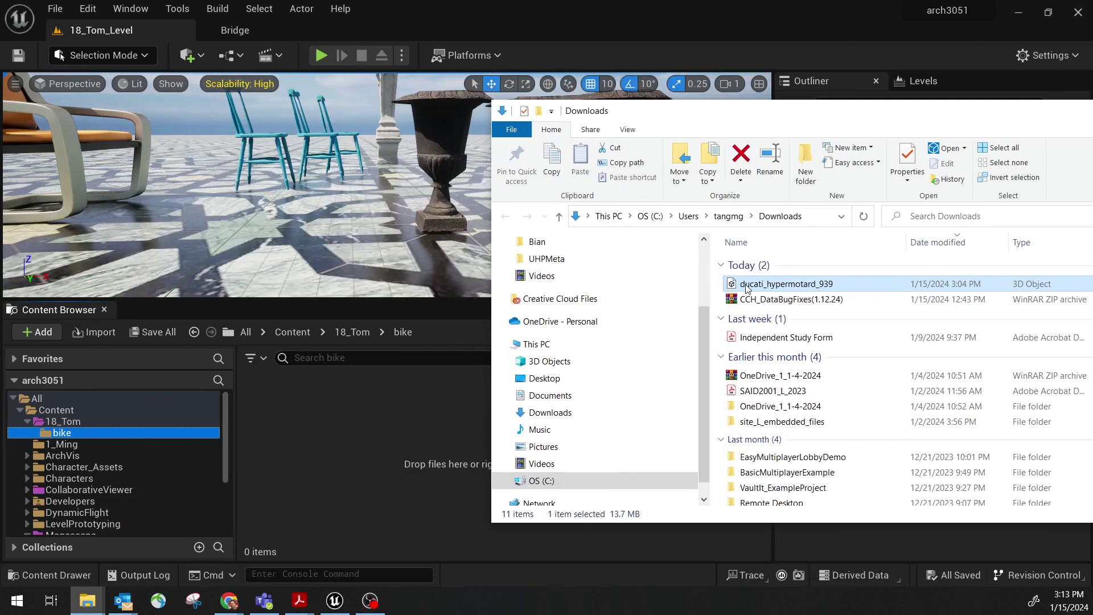
drag(393, 401, 373, 421)
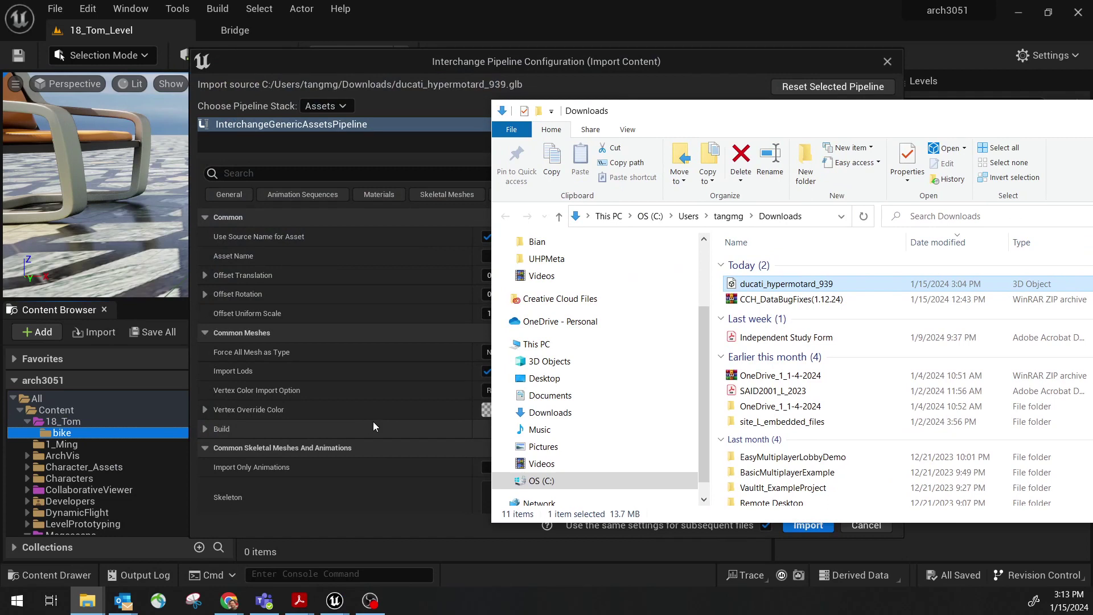
drag(945, 116, 669, 243)
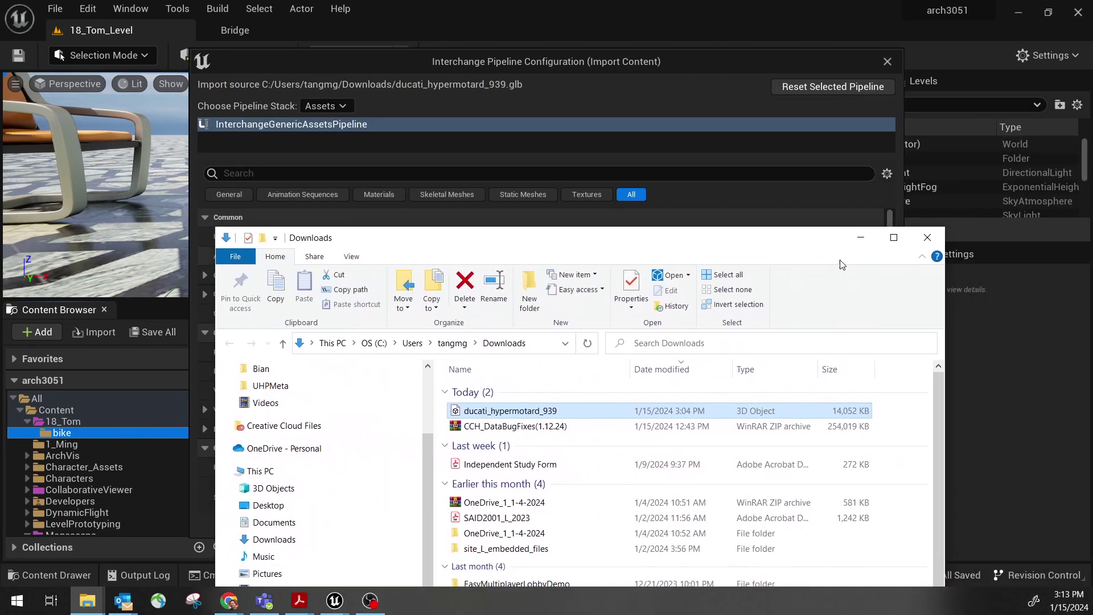
click(929, 237)
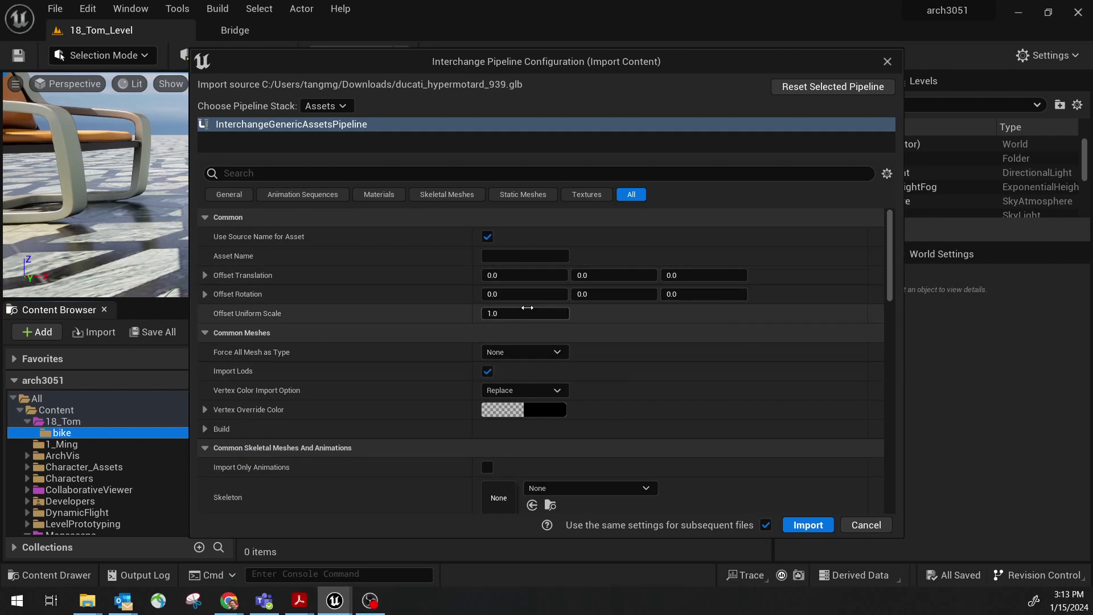
Import the model with Combine Static Meshes turned off.
scroll(677, 268, down, 1)
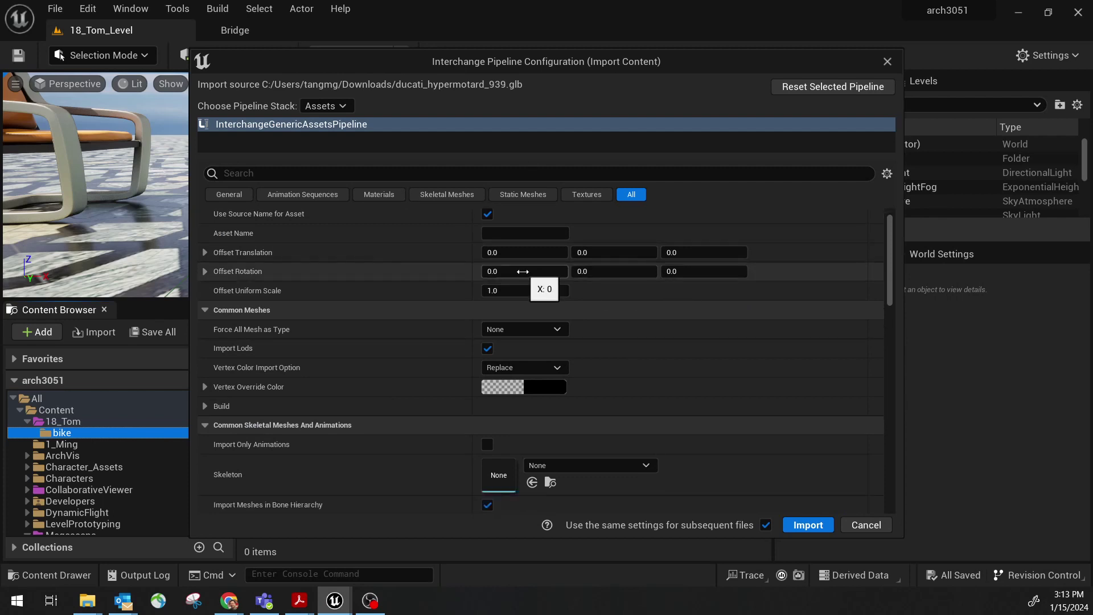
scroll(524, 276, down, 2)
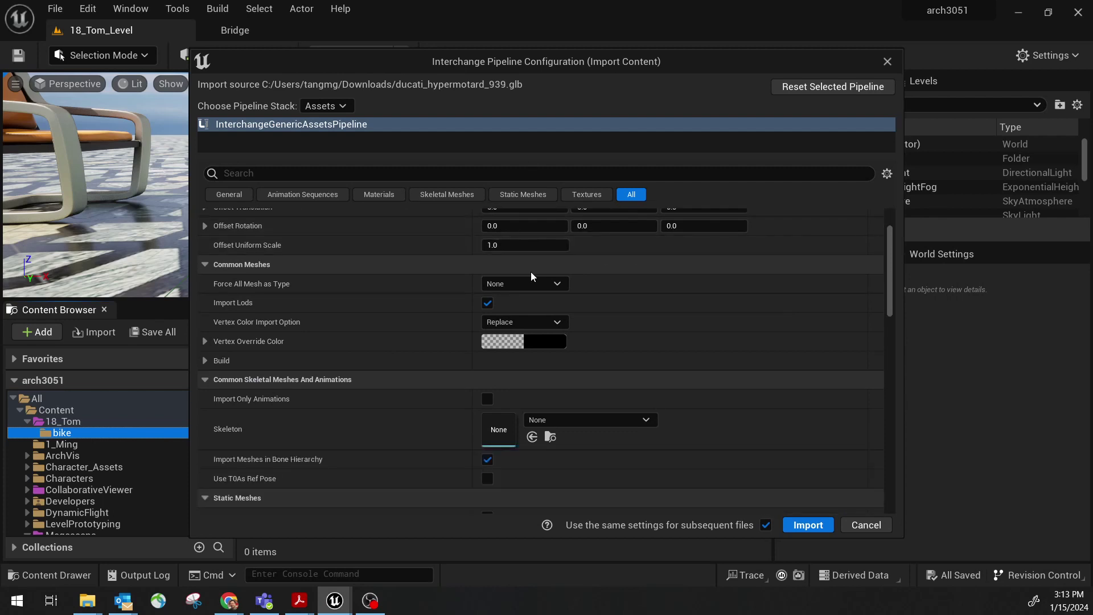
scroll(531, 272, down, 7)
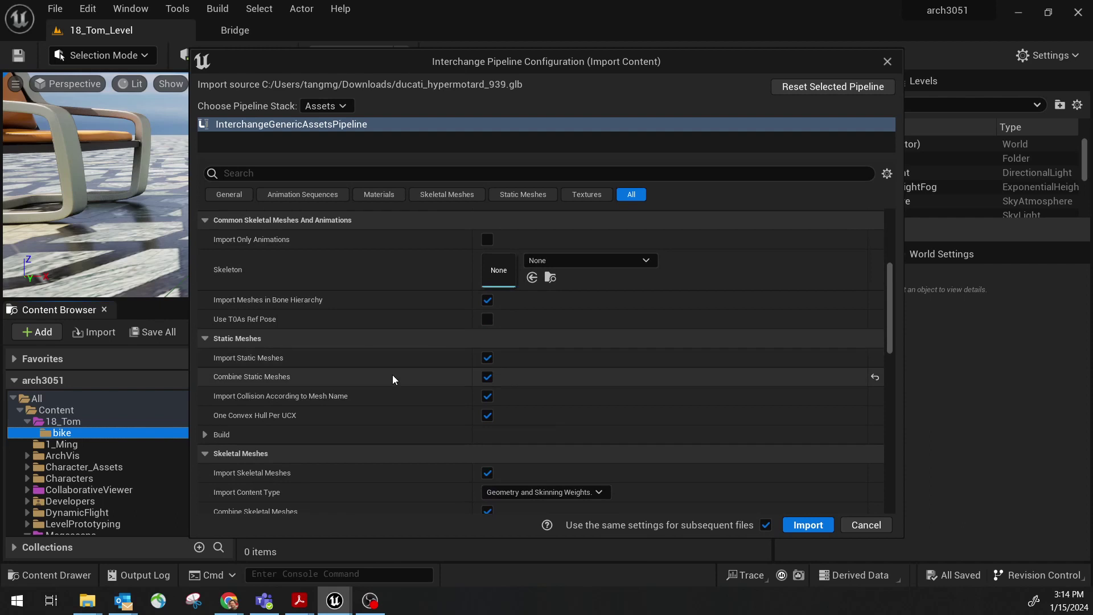
click(491, 382)
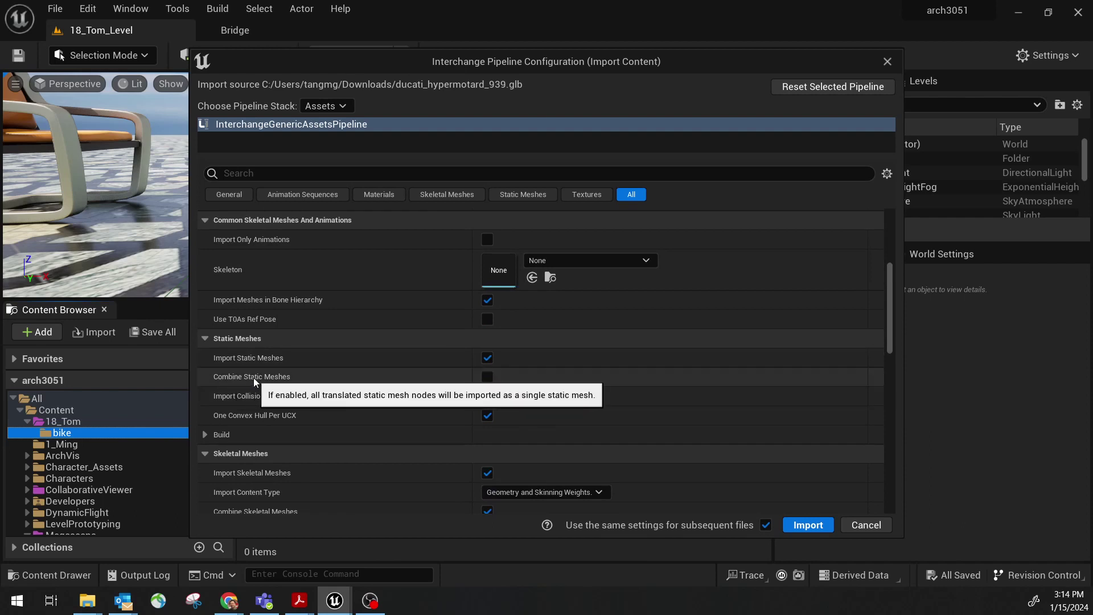
click(487, 377)
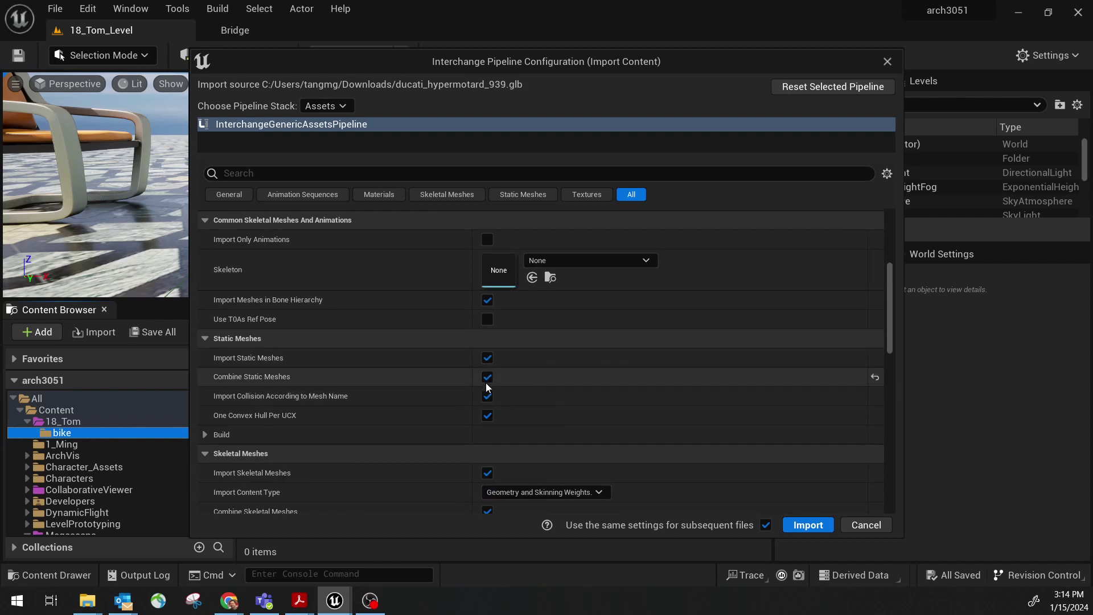
click(488, 378)
click(811, 528)
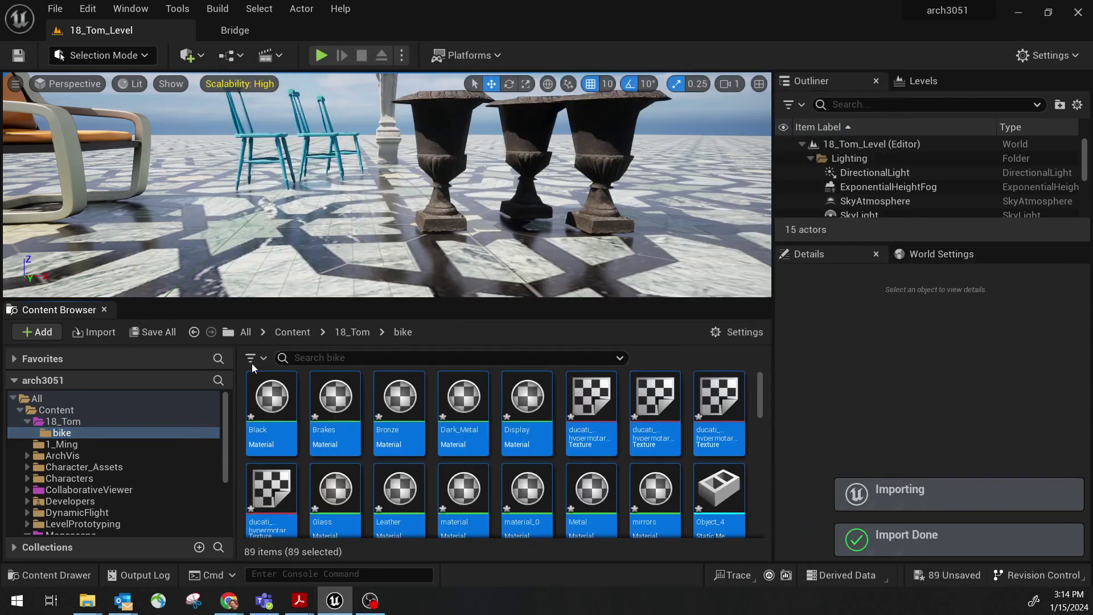
Preview the Object_20 mesh piece in the Static Mesh Editor, orbiting it before closing.
drag(761, 385, 764, 408)
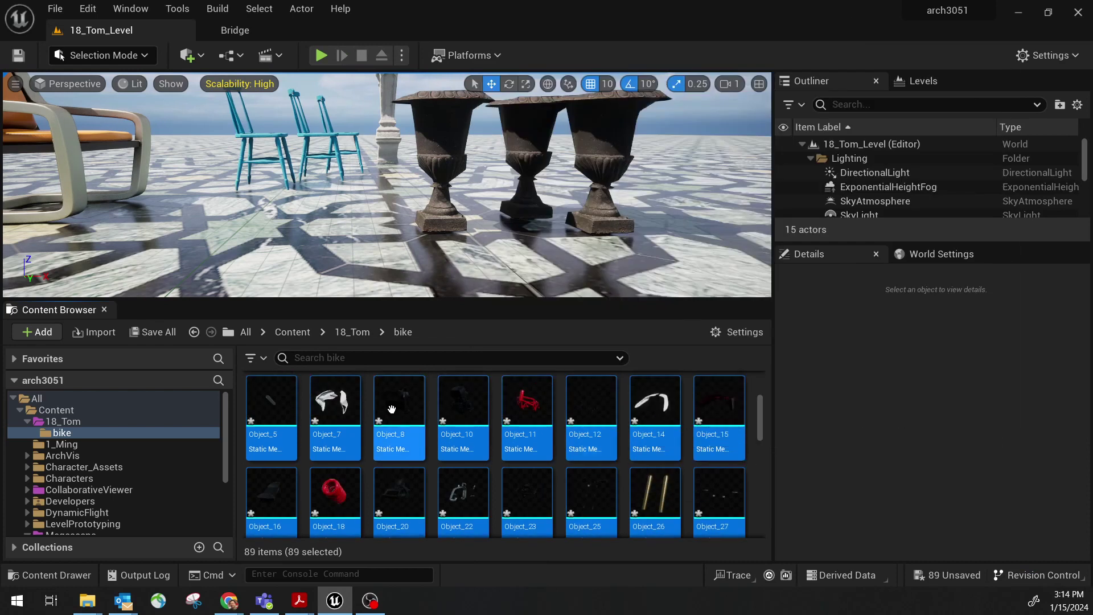
click(336, 405)
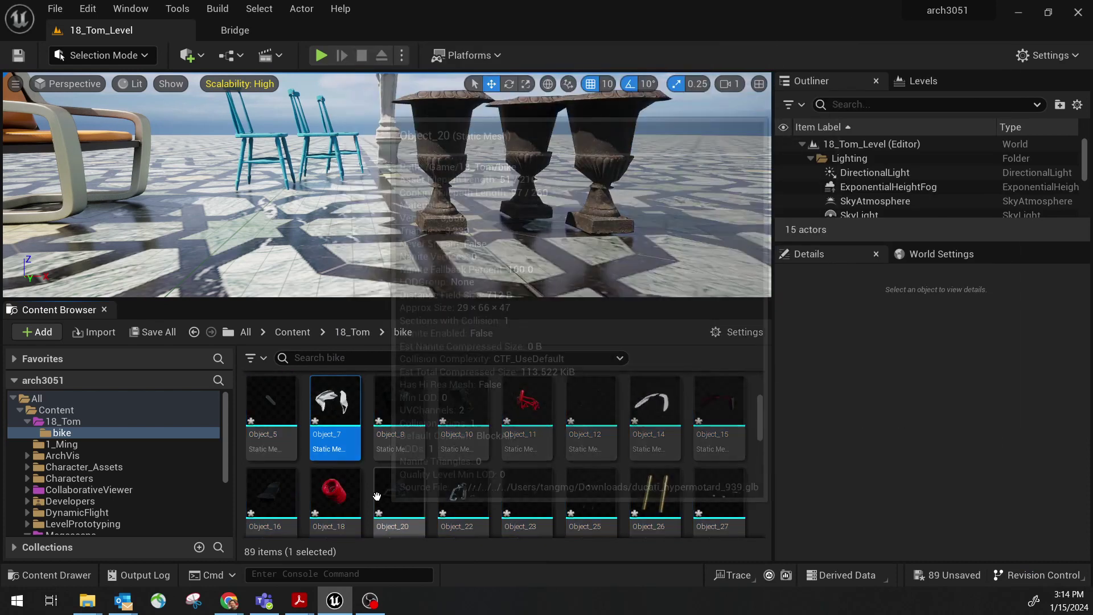
double_click(377, 497)
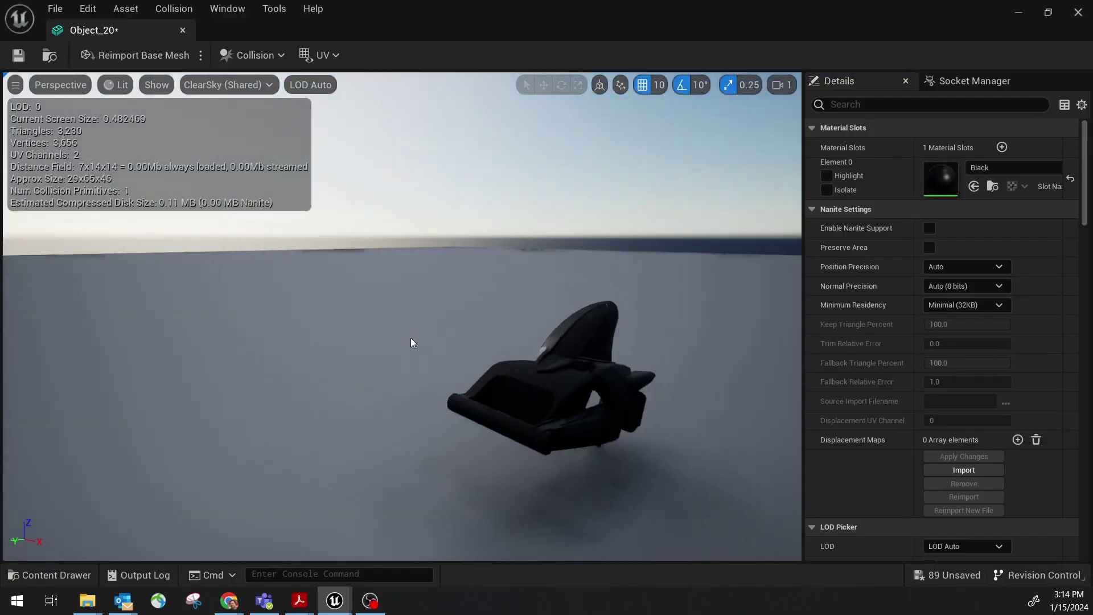
drag(411, 342, 397, 365)
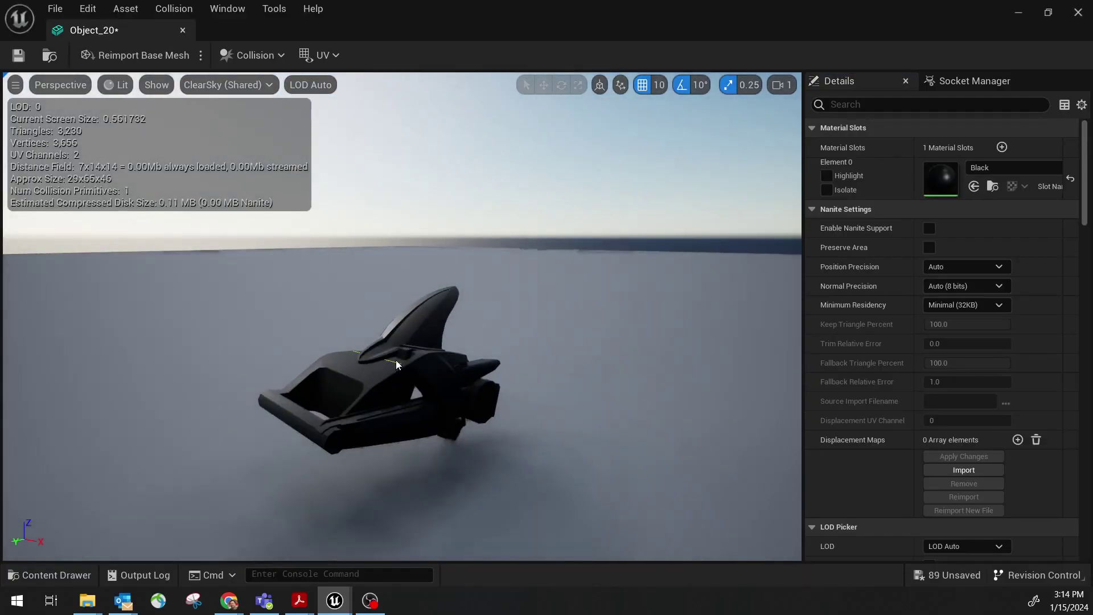
click(181, 30)
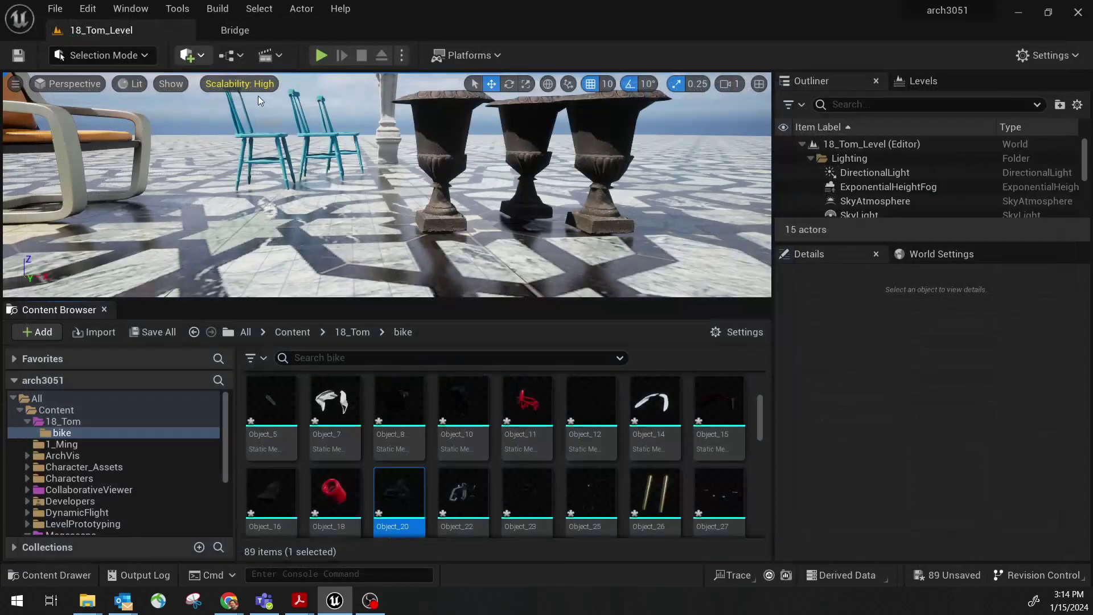
Scroll through the 89 imported bike assets and select them all.
scroll(524, 471, down, 1)
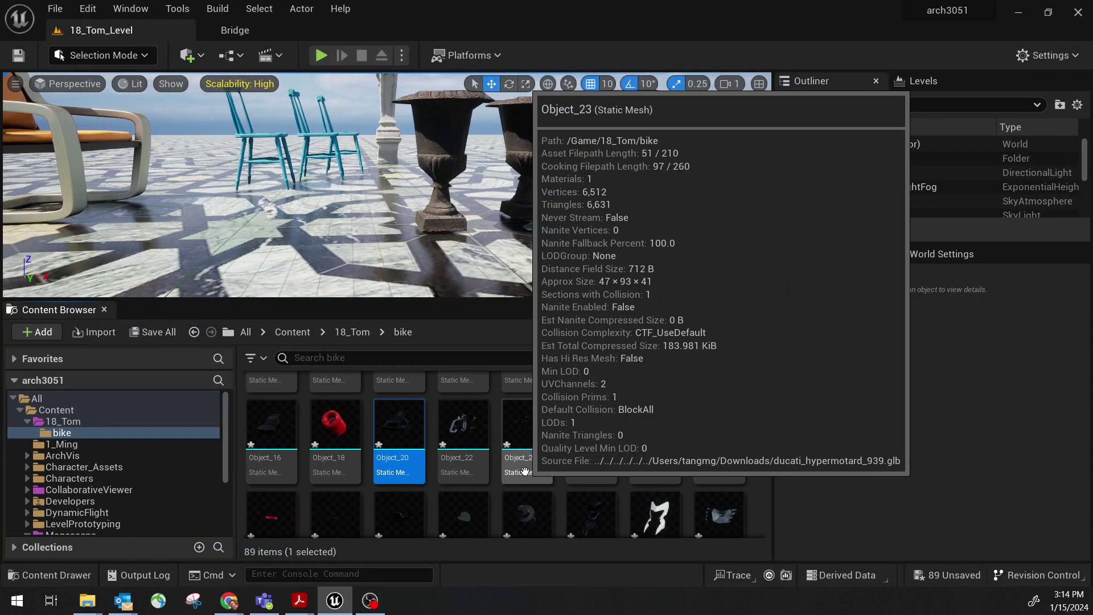
scroll(524, 472, down, 2)
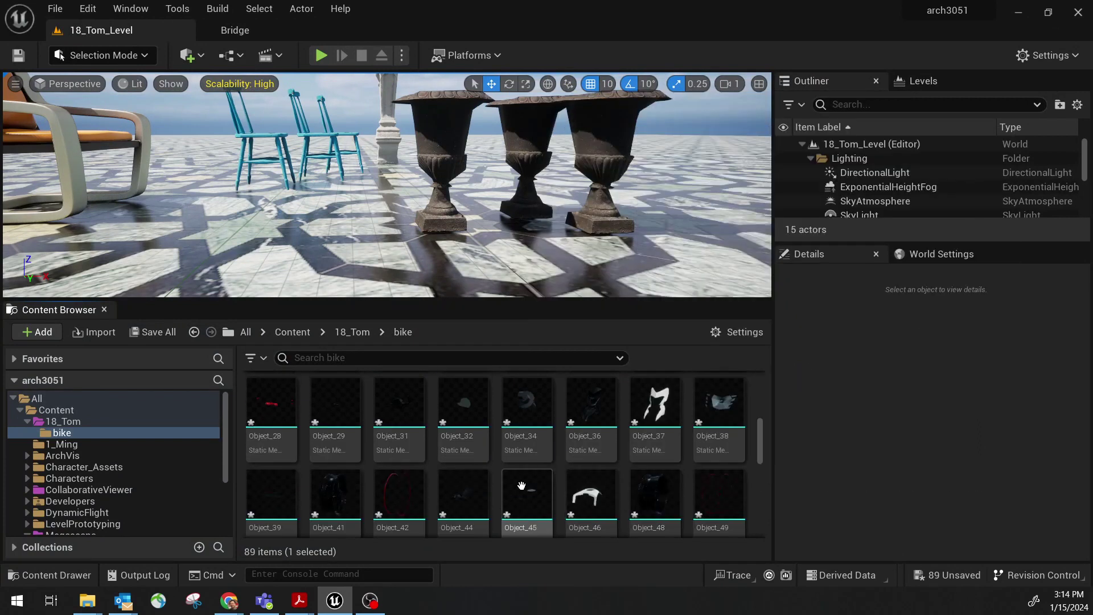
scroll(629, 467, down, 1)
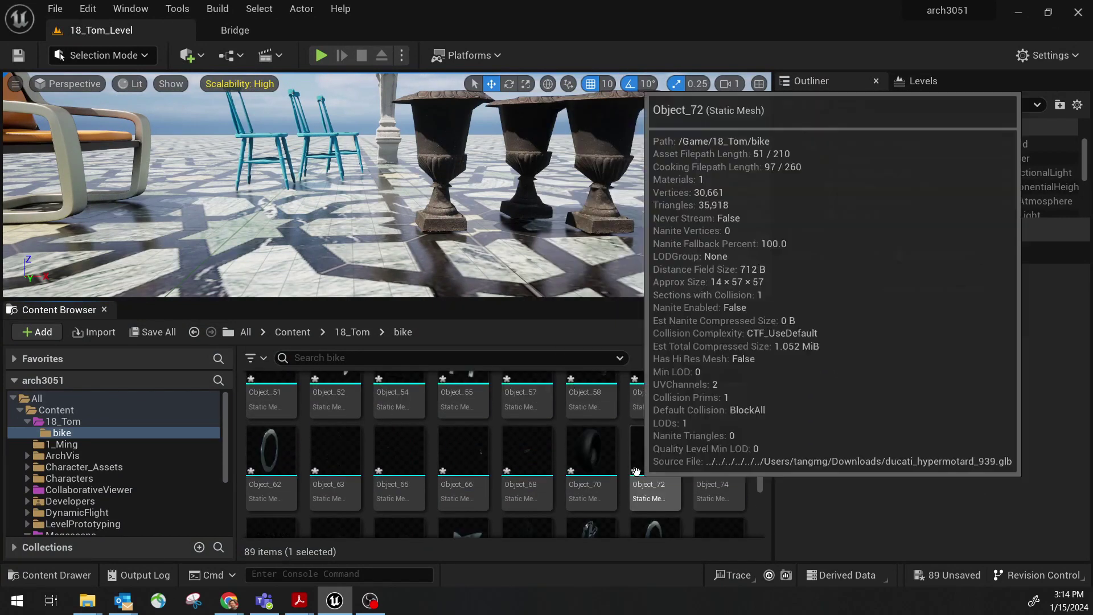
scroll(563, 475, down, 5)
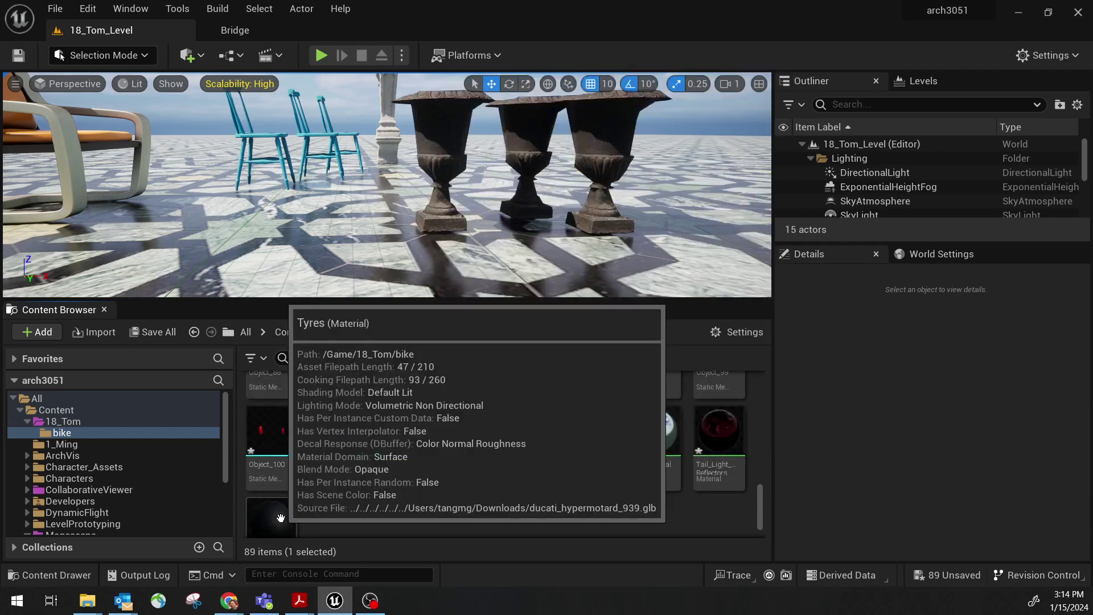
scroll(454, 396, up, 10)
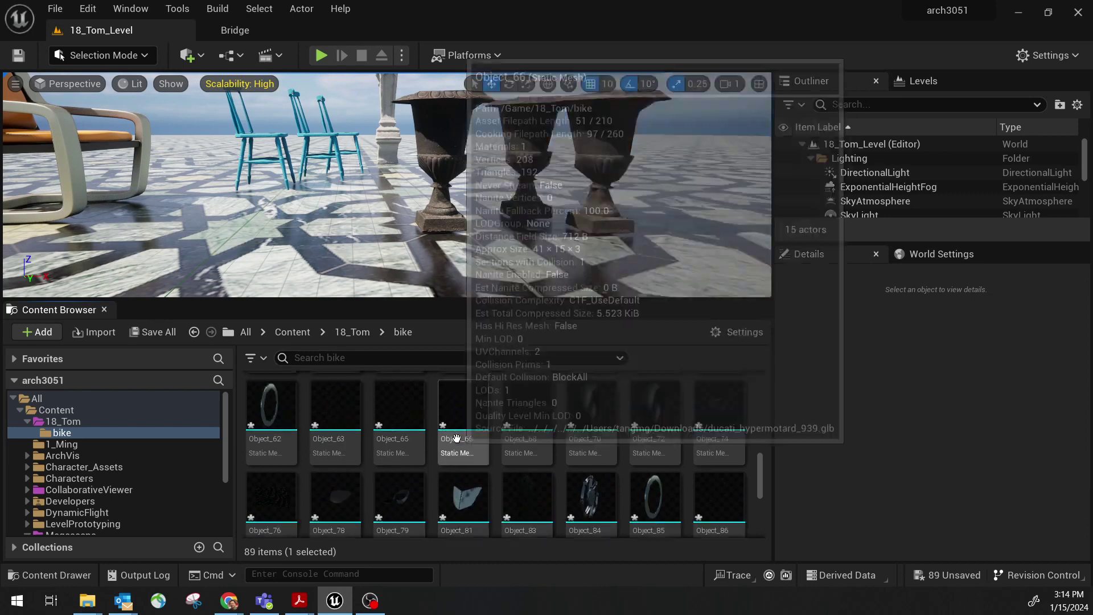
scroll(453, 397, up, 5)
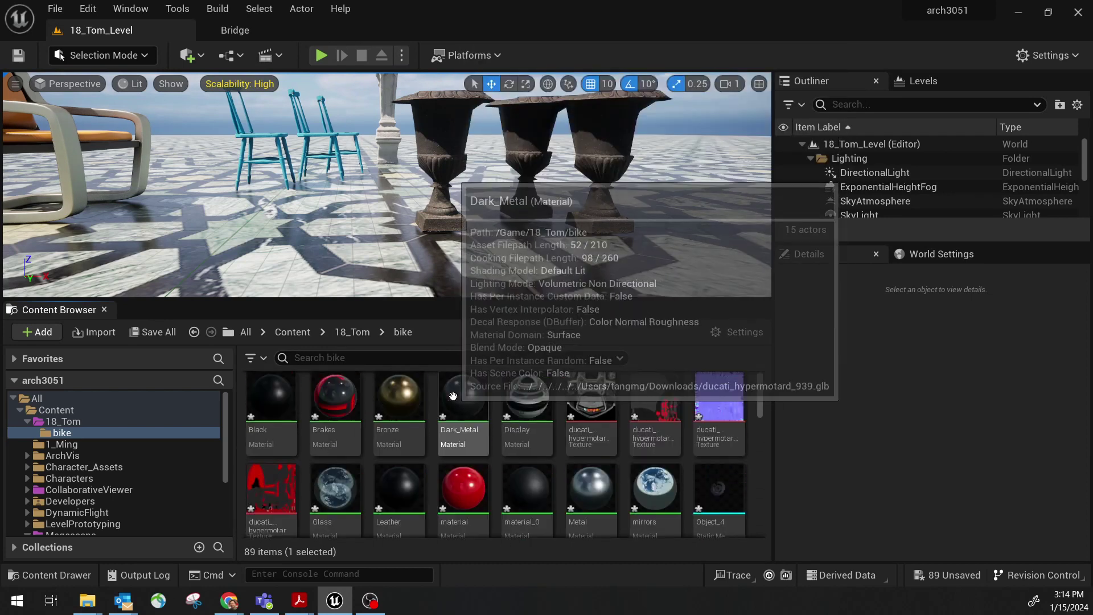
key(ctrl+a)
Delete all 89 selected bike assets, then bring up the Downloads folder.
right_click(279, 396)
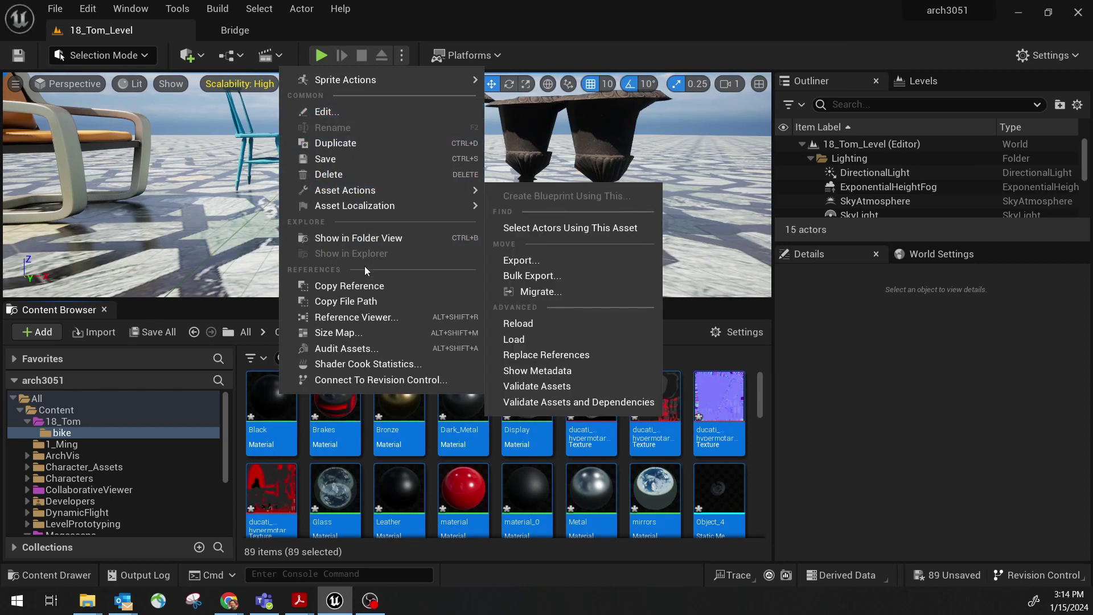
click(370, 174)
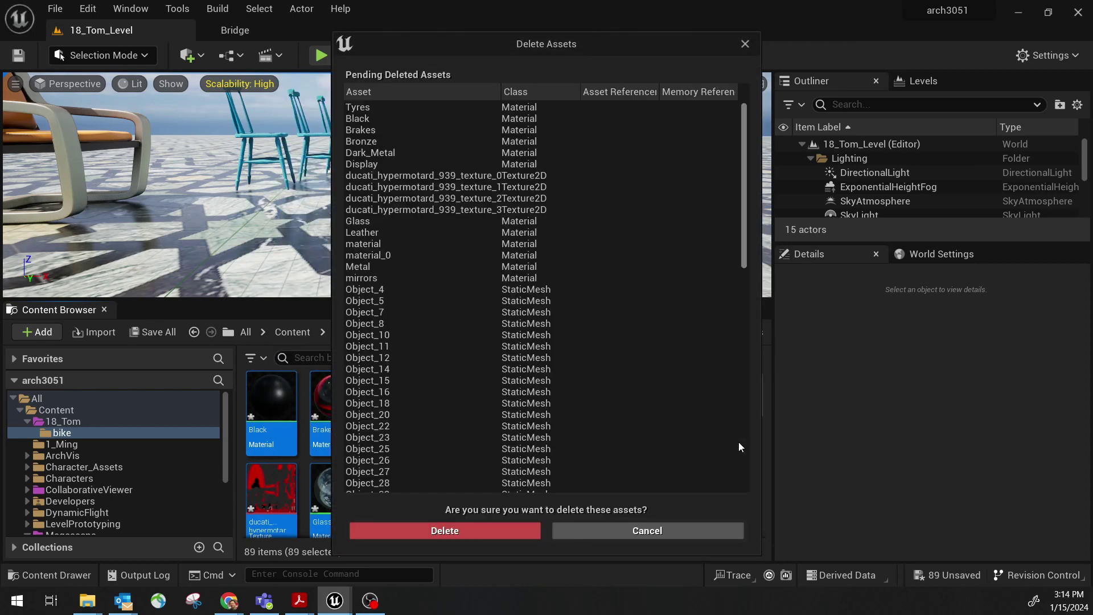
click(506, 538)
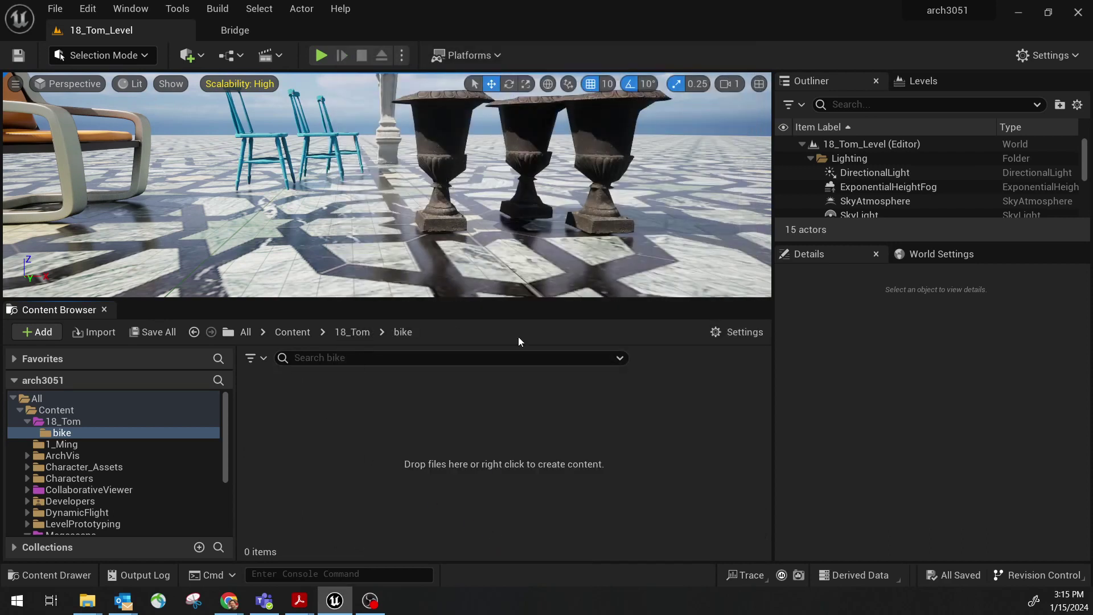
mouse_move(87, 601)
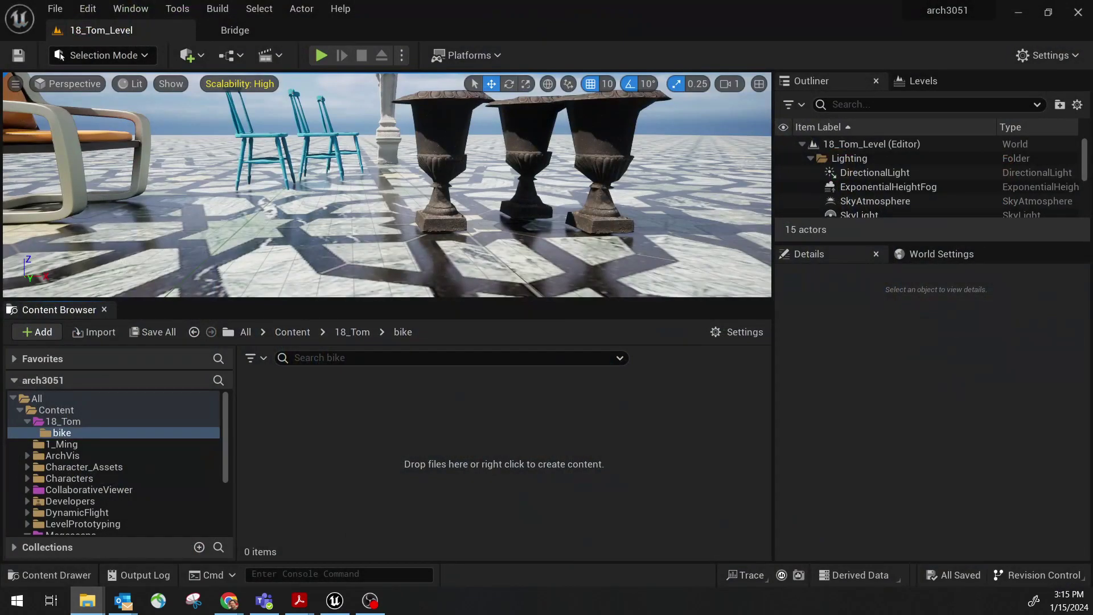
click(87, 601)
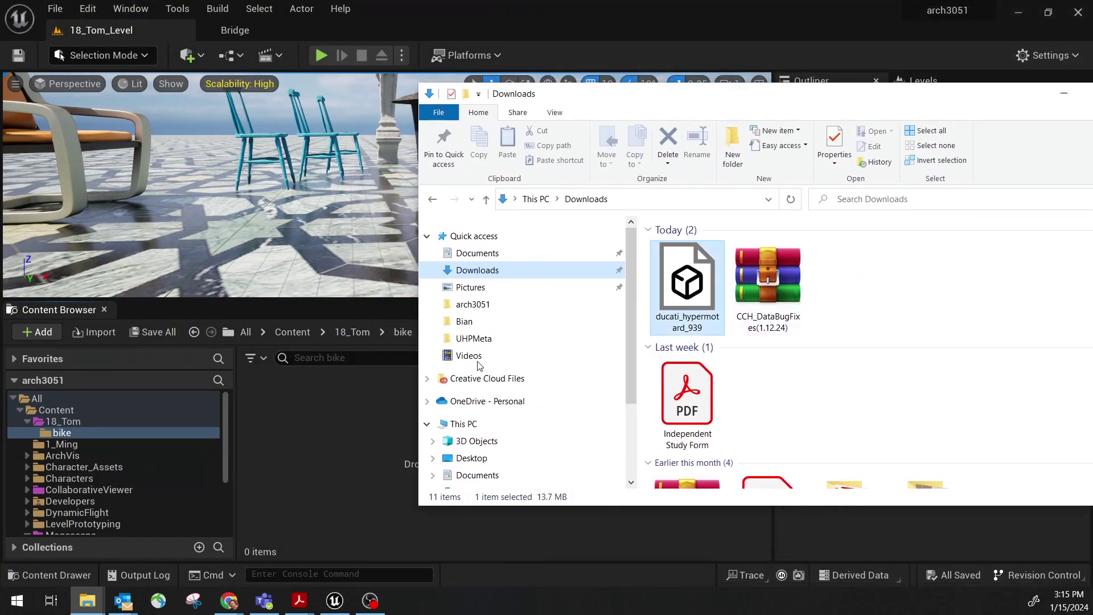
Import ducati_hypermotard_939.glb into the bike folder with Combine Static Meshes enabled.
drag(478, 365, 288, 445)
drag(827, 96, 947, 90)
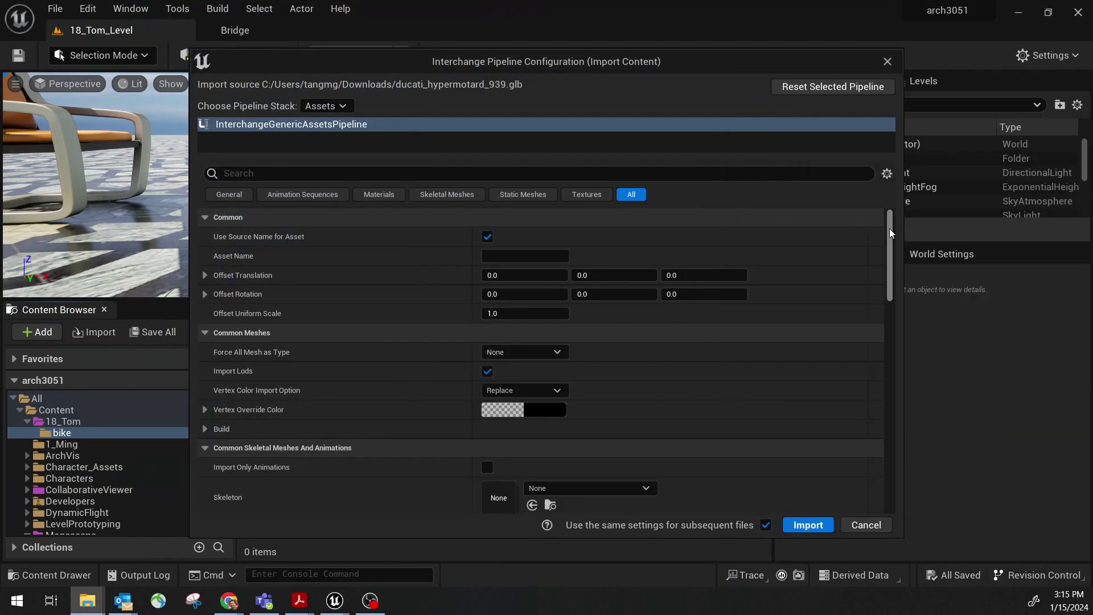
drag(889, 228, 895, 275)
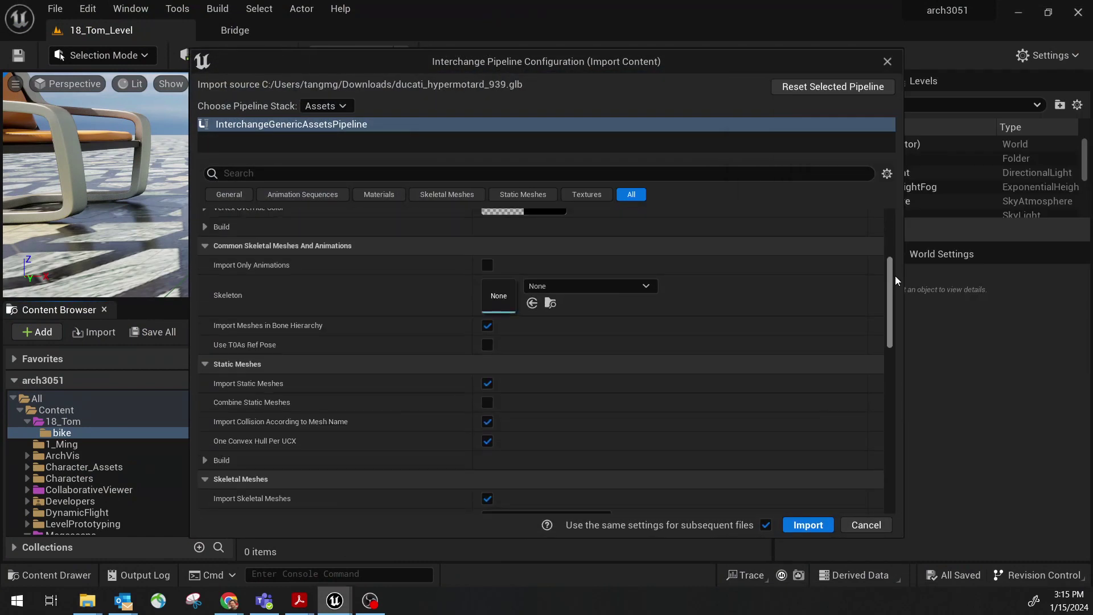
click(488, 404)
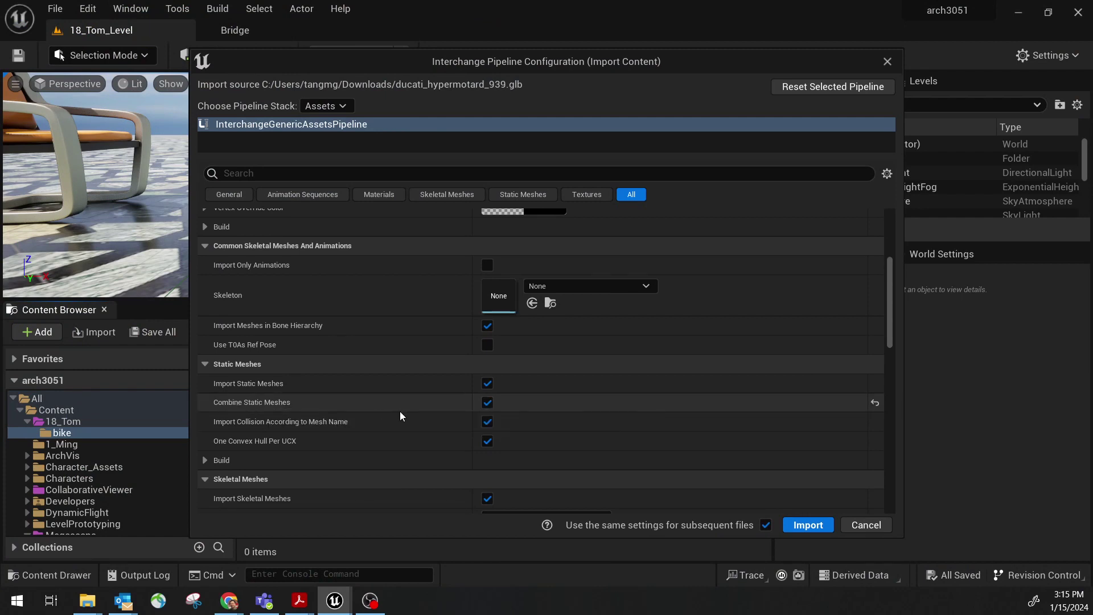
click(809, 525)
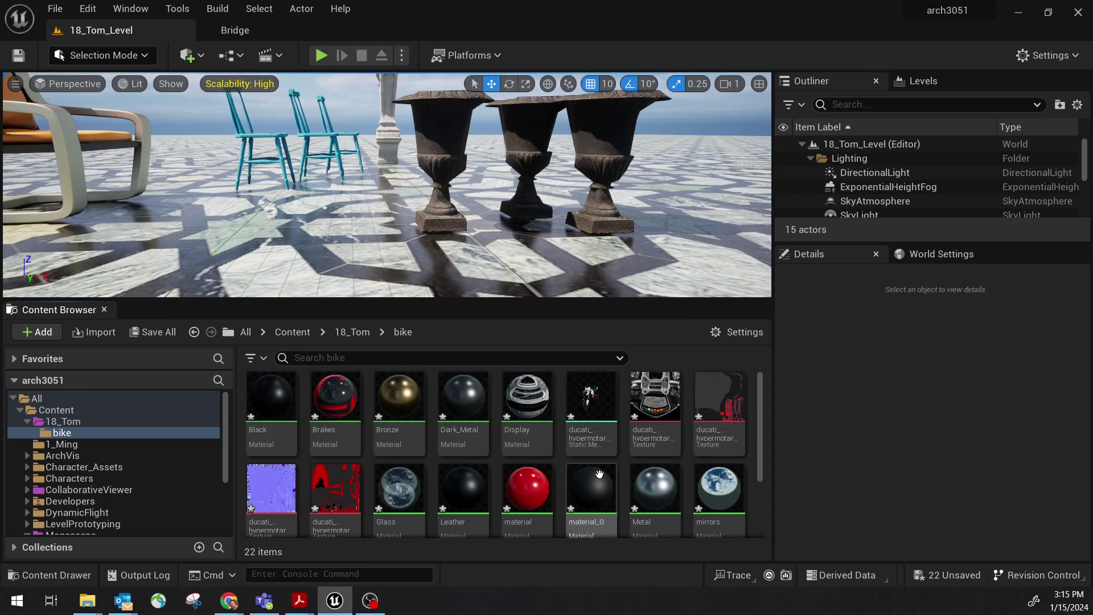
Open the ducati_hypermotard_939 mesh and inspect its 223,117 triangles and 17 material slots.
click(598, 395)
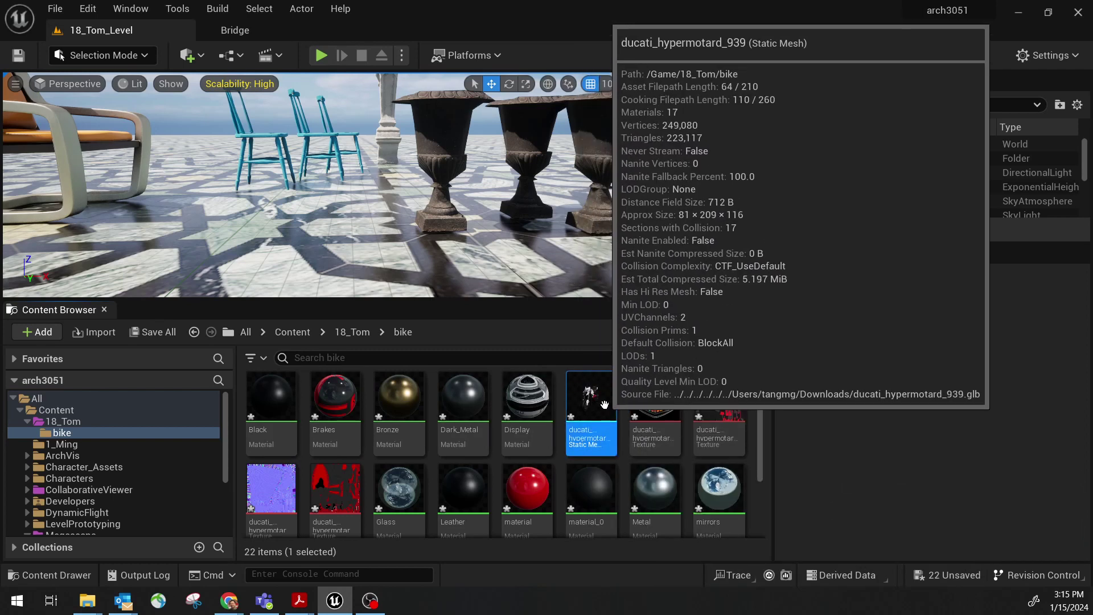
double_click(598, 398)
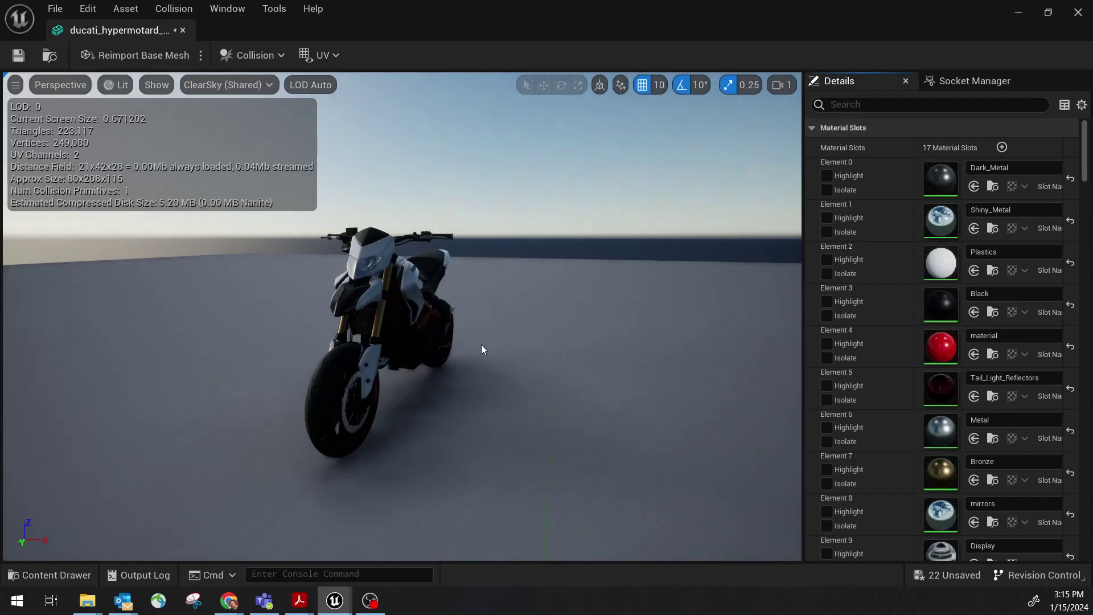
drag(370, 336, 457, 334)
scroll(456, 334, up, 3)
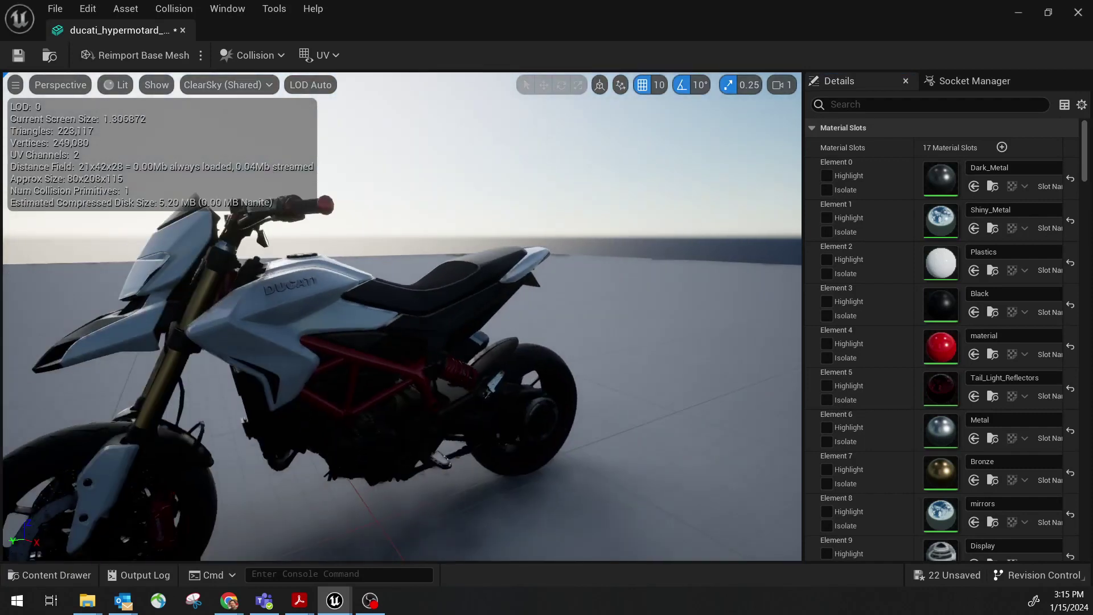
drag(1087, 162, 1086, 194)
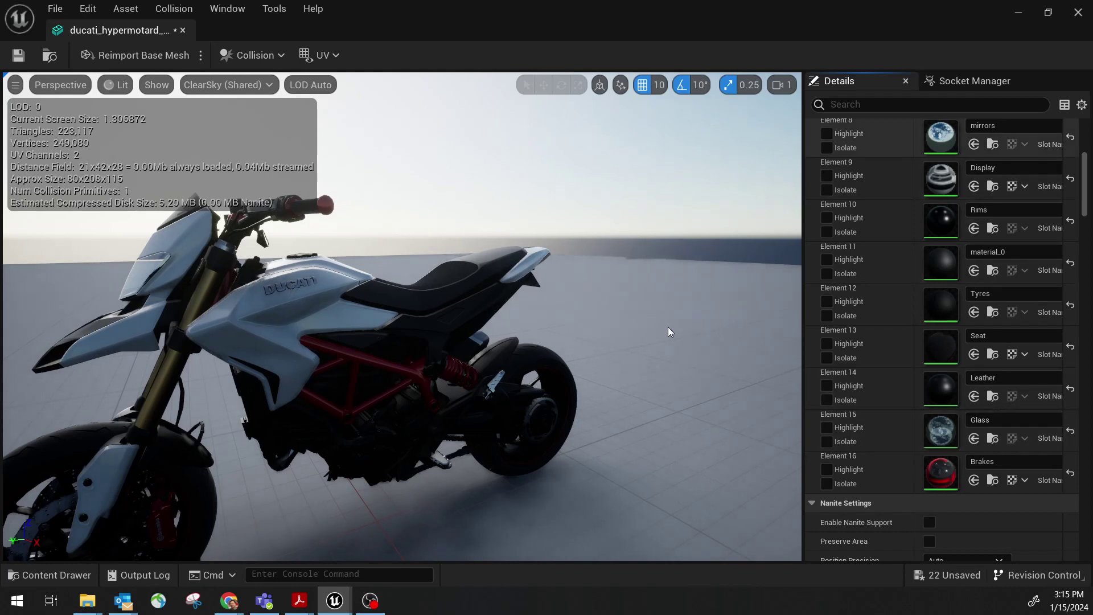
Close the ducati mesh editor and save all 22 modified bike assets.
click(183, 30)
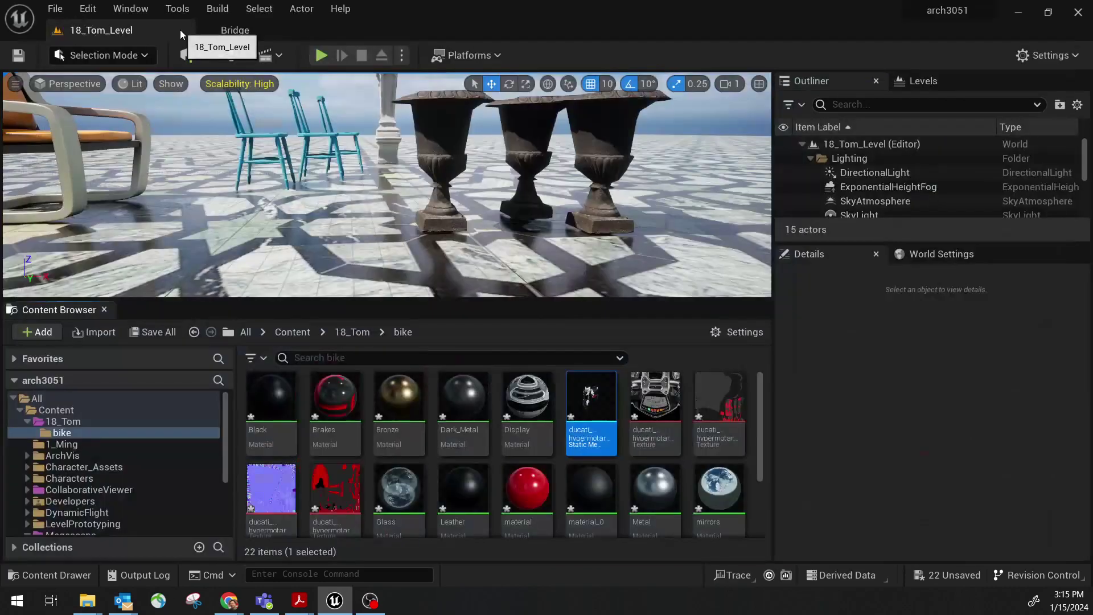
click(162, 337)
click(658, 460)
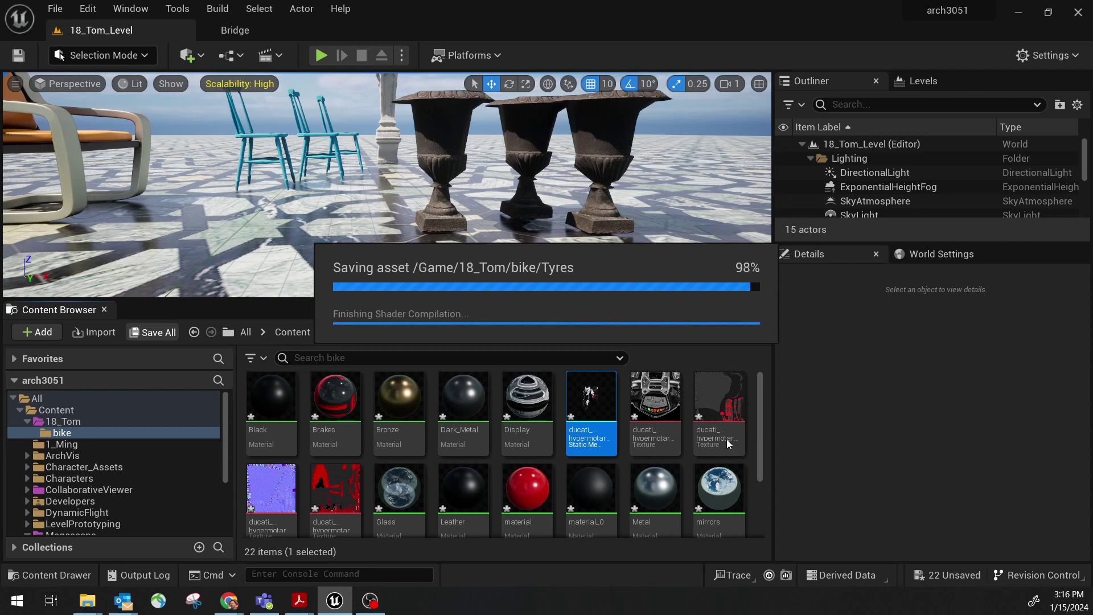
Browse ducati_hypermotard_939's material and texture dependencies in the Reference Viewer, then close it.
right_click(597, 406)
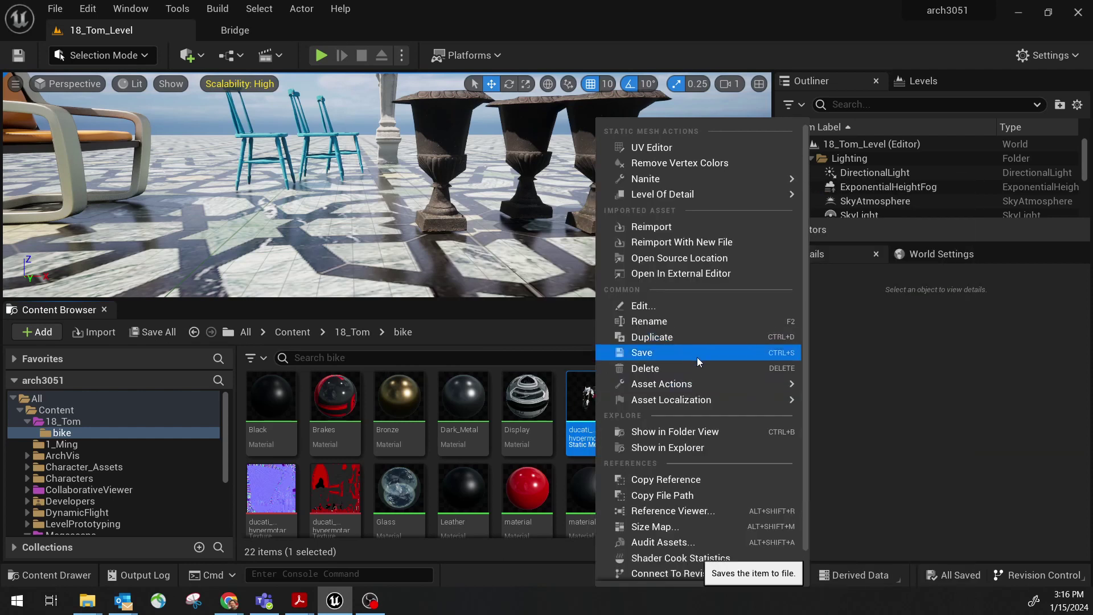
click(683, 516)
scroll(435, 391, up, 7)
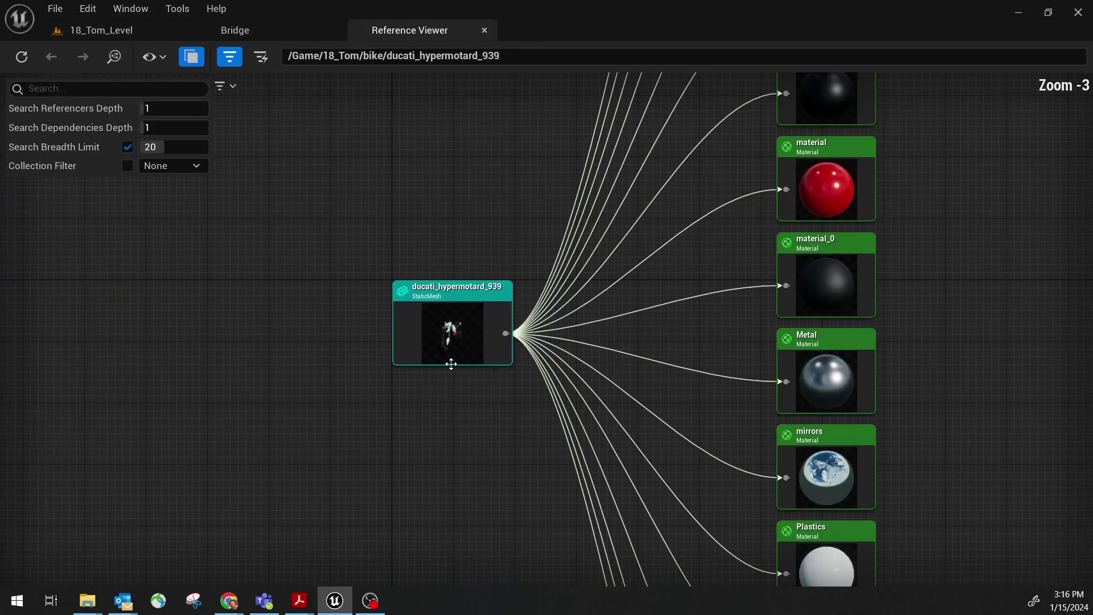
right_drag(659, 349, 497, 541)
scroll(525, 501, down, 6)
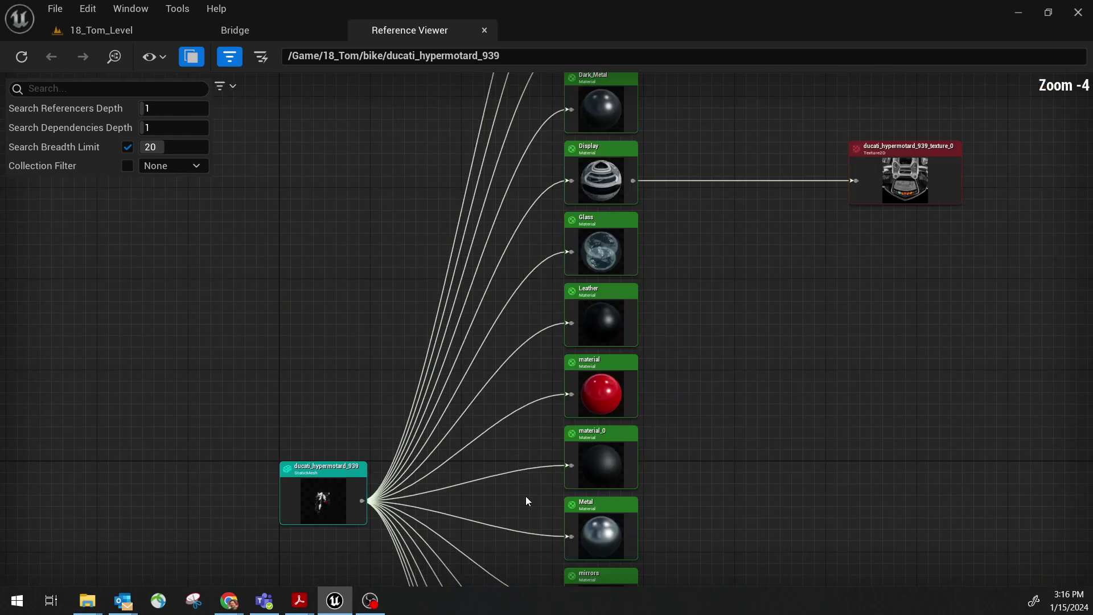
scroll(600, 361, up, 5)
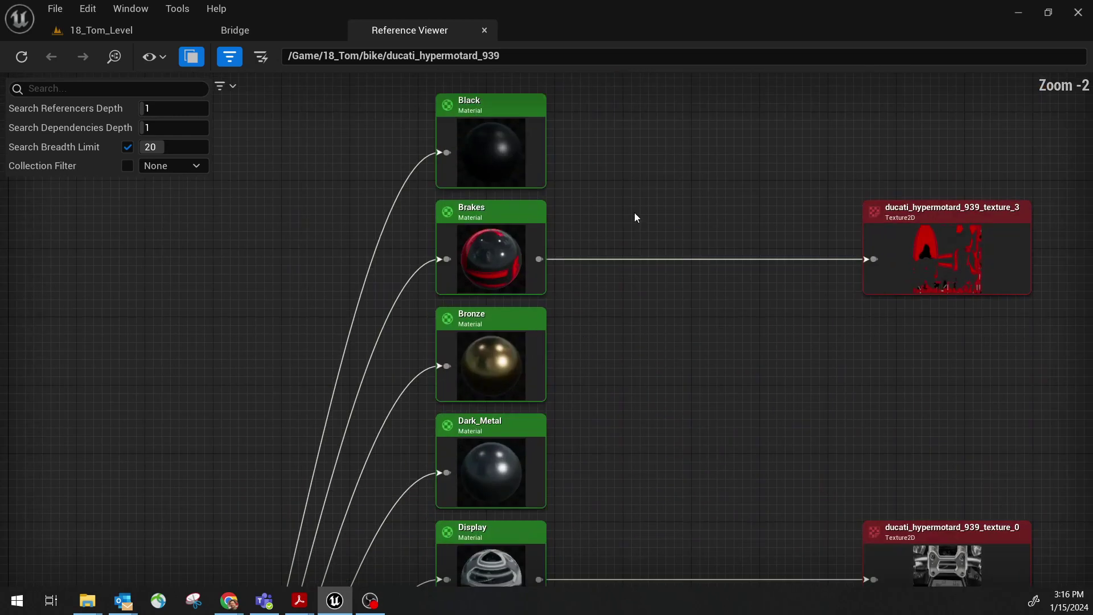
right_drag(636, 218, 530, 202)
right_drag(806, 234, 847, 158)
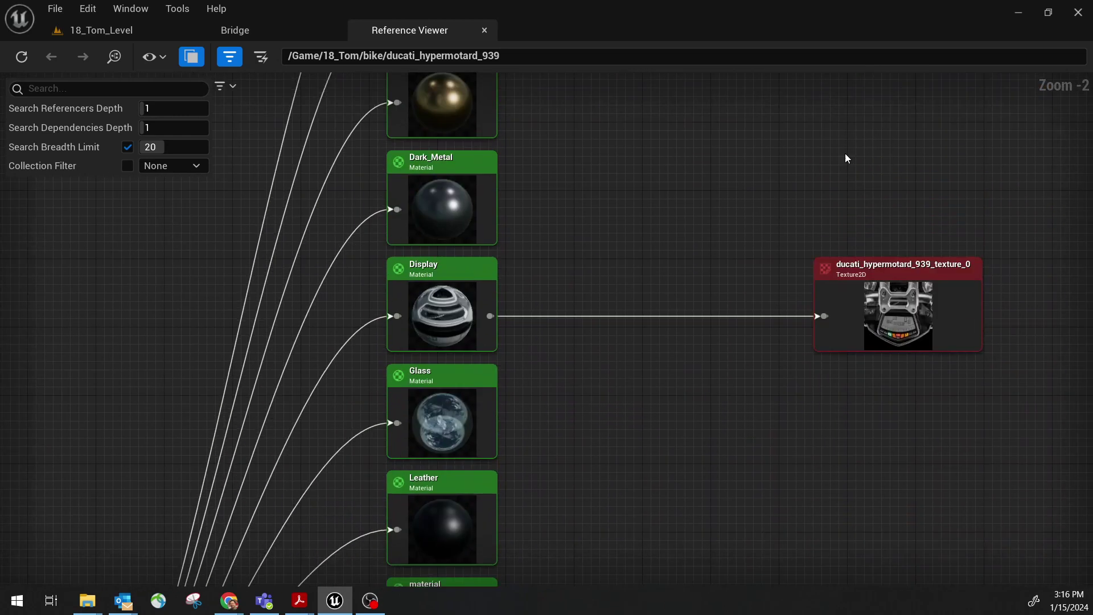
right_drag(913, 317, 882, 475)
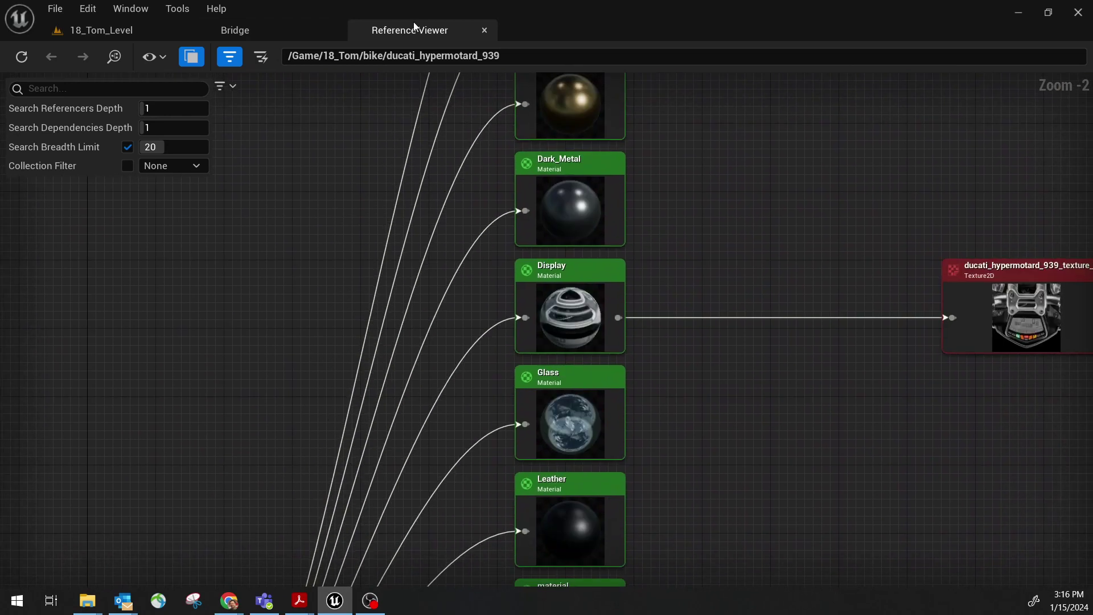
click(482, 26)
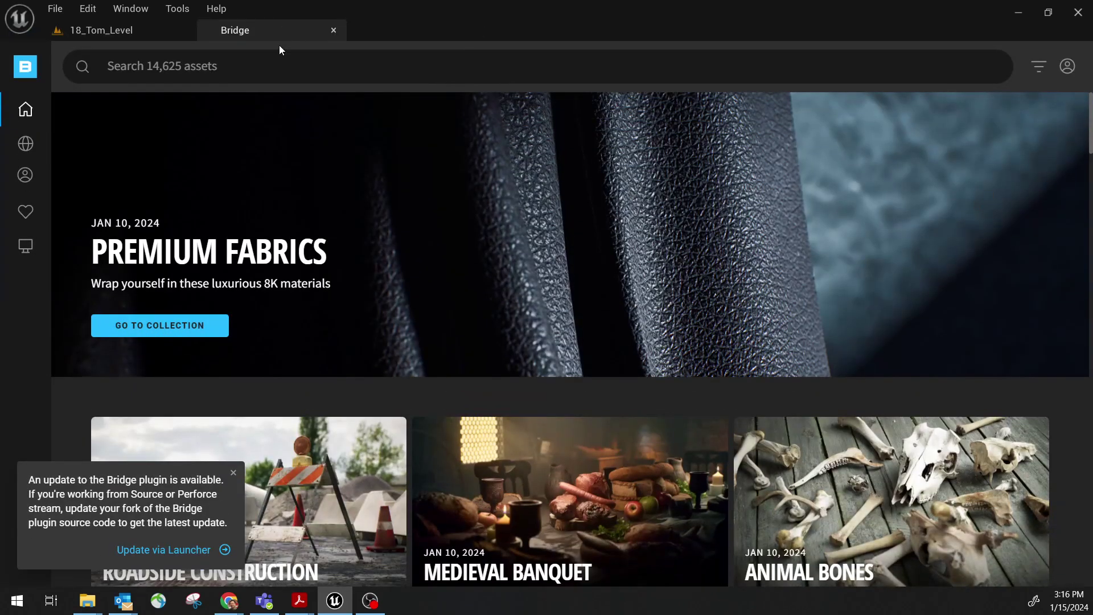
Place the ducati mesh in 18_Tom_Level at 320, 50, 0 and frame the view on it.
click(331, 31)
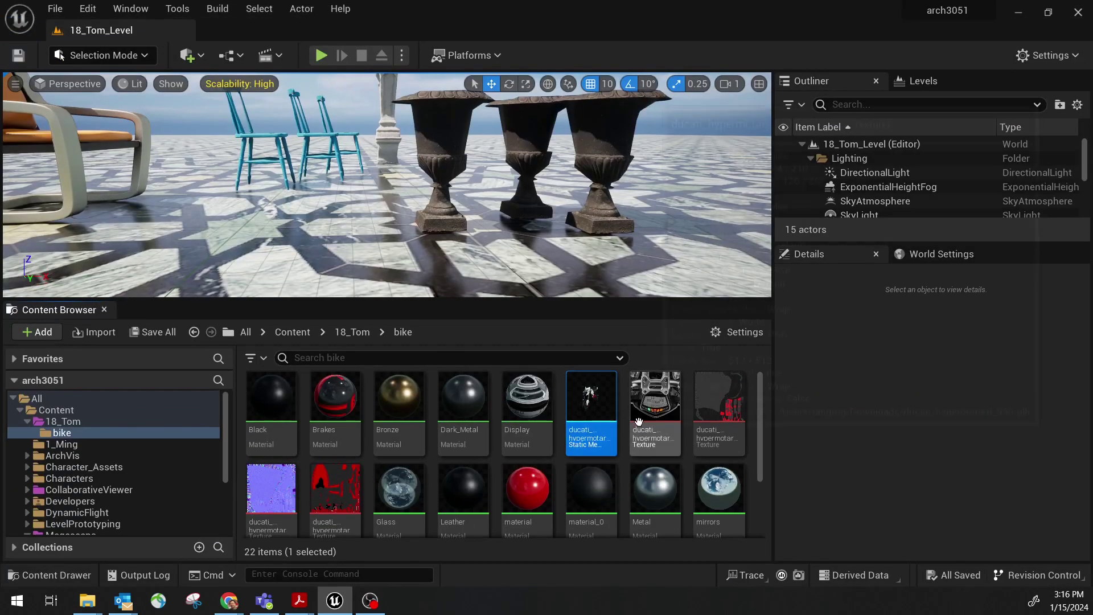
drag(595, 406, 359, 254)
scroll(359, 254, down, 5)
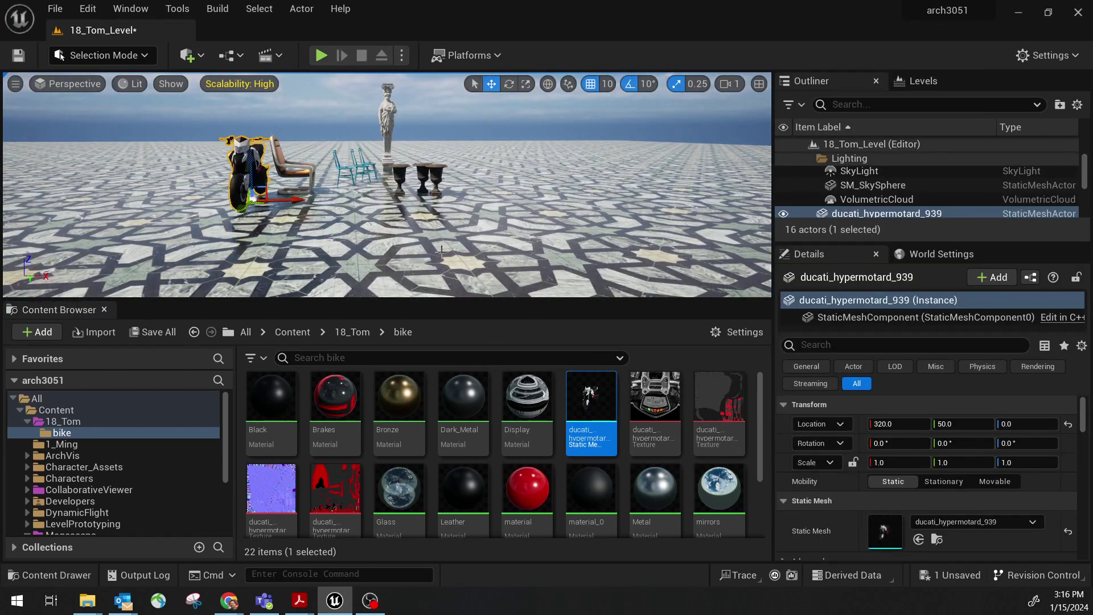
right_drag(442, 250, 493, 221)
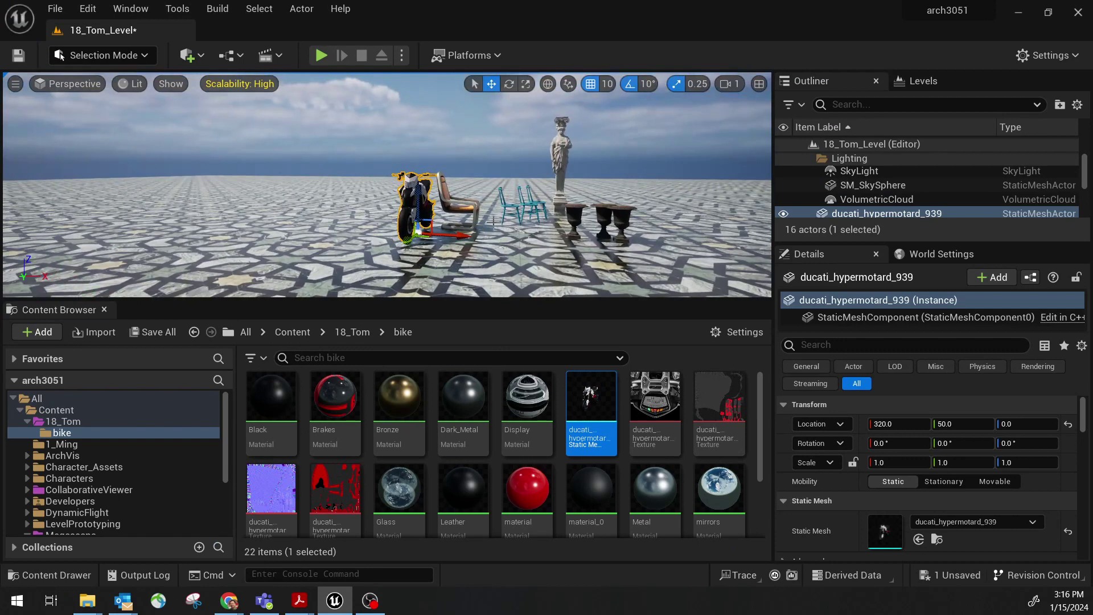
key(f)
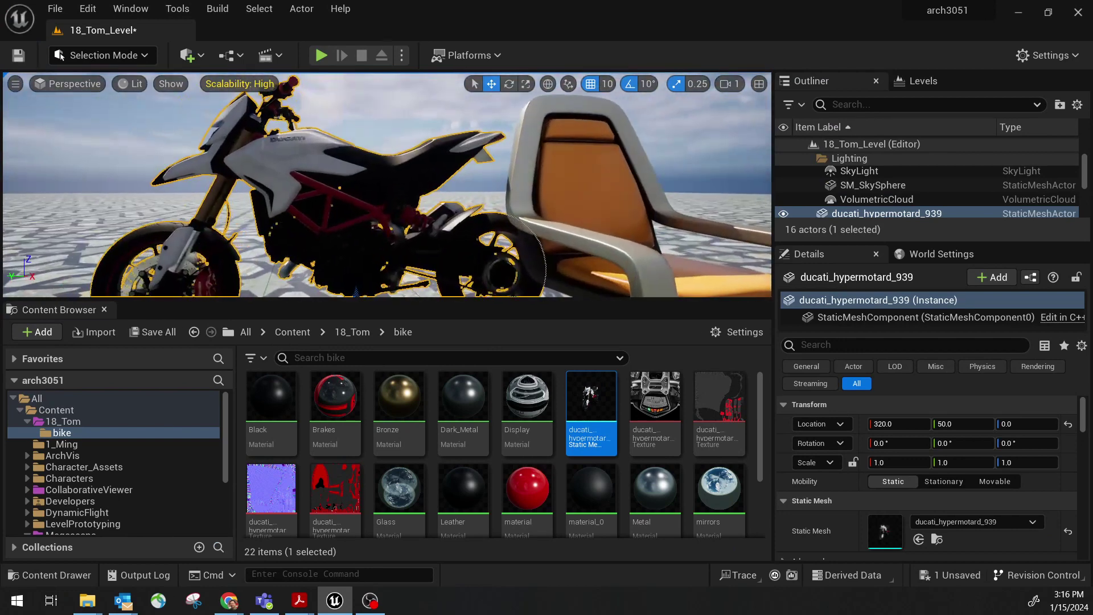
mouse_move(468, 91)
right_down()
mouse_move(504, 128)
mouse_move(469, 84)
right_up()
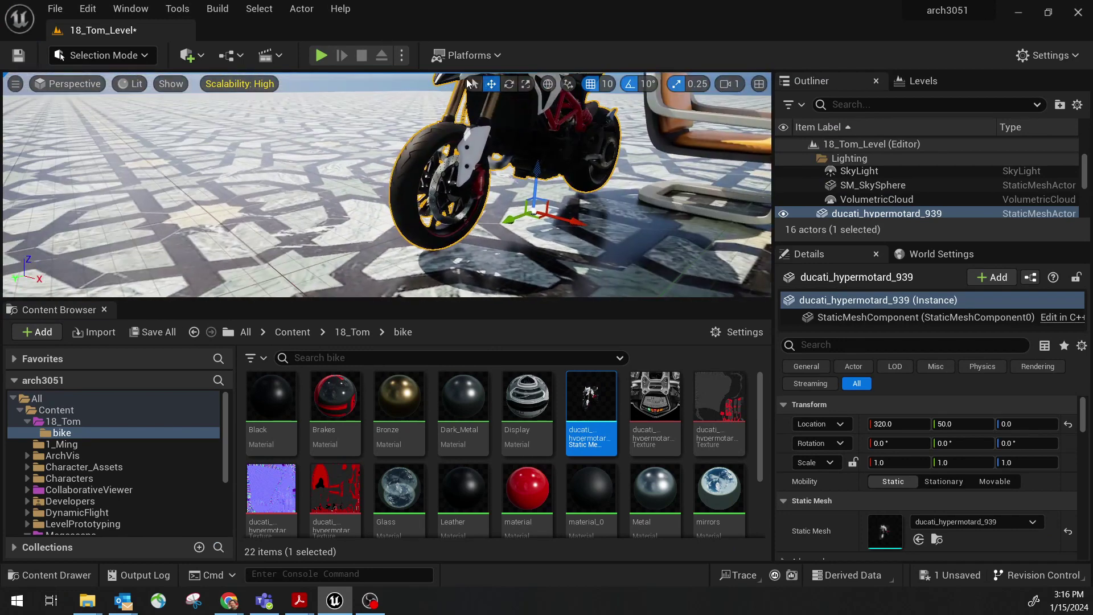
Play-test the level, running the character over to the bike, then stop.
click(320, 55)
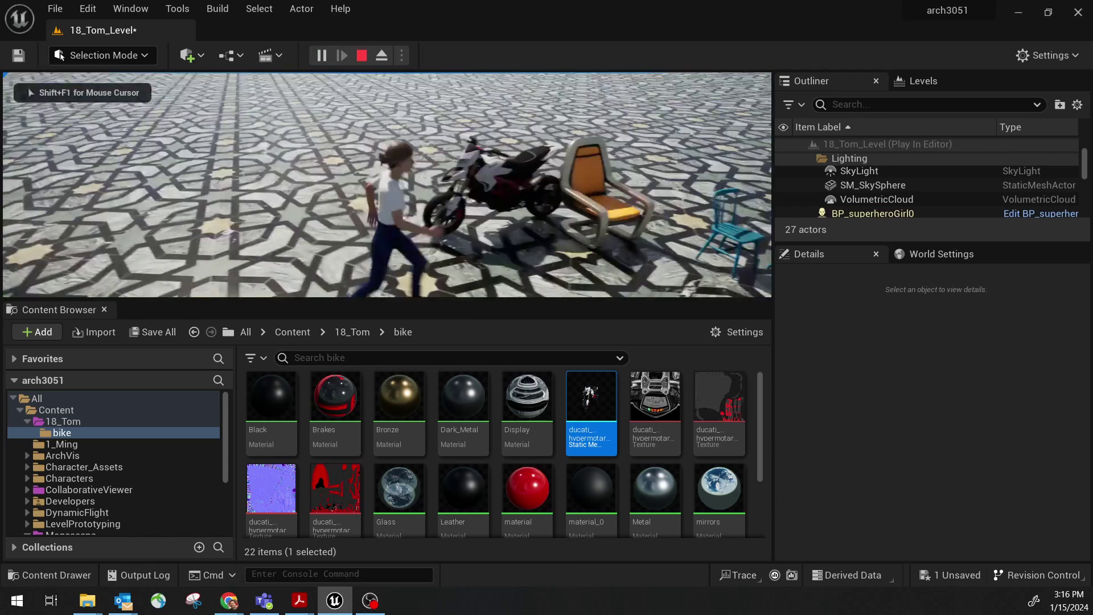
key(w)
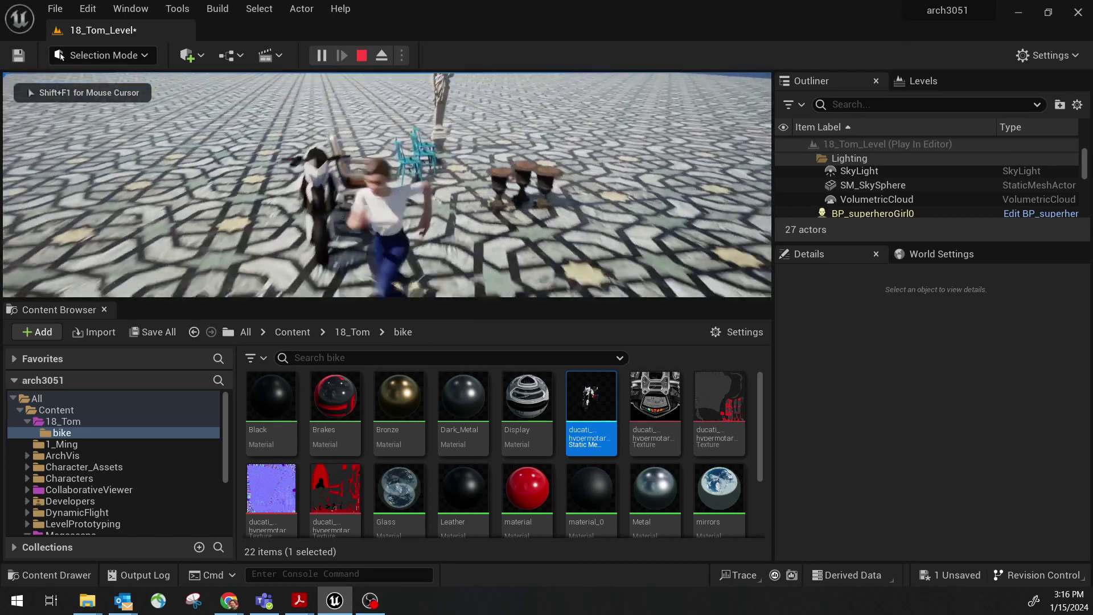
key(w)
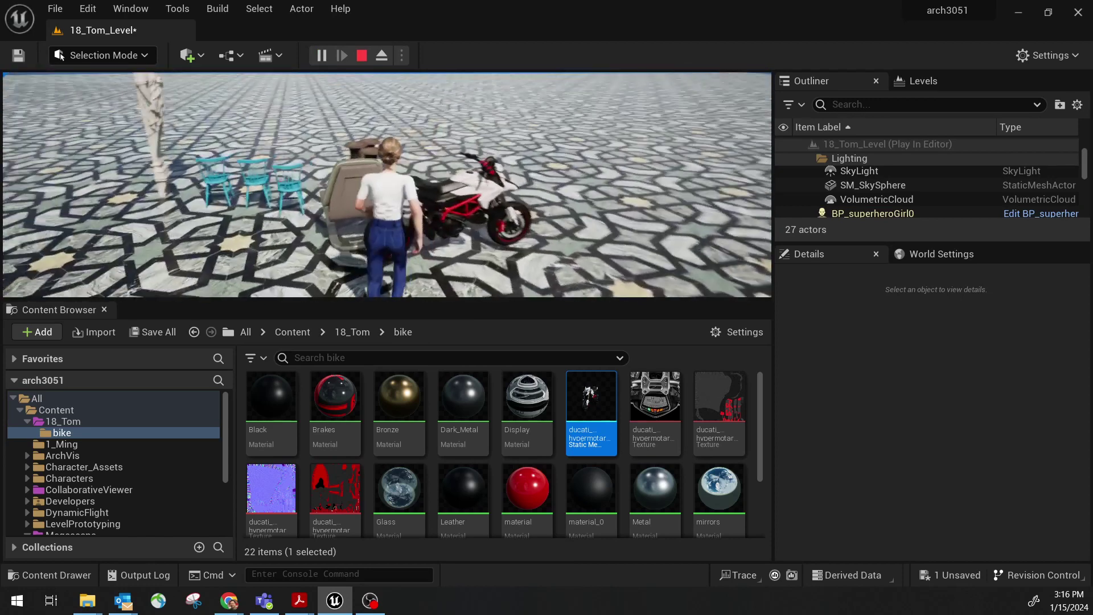
key(w)
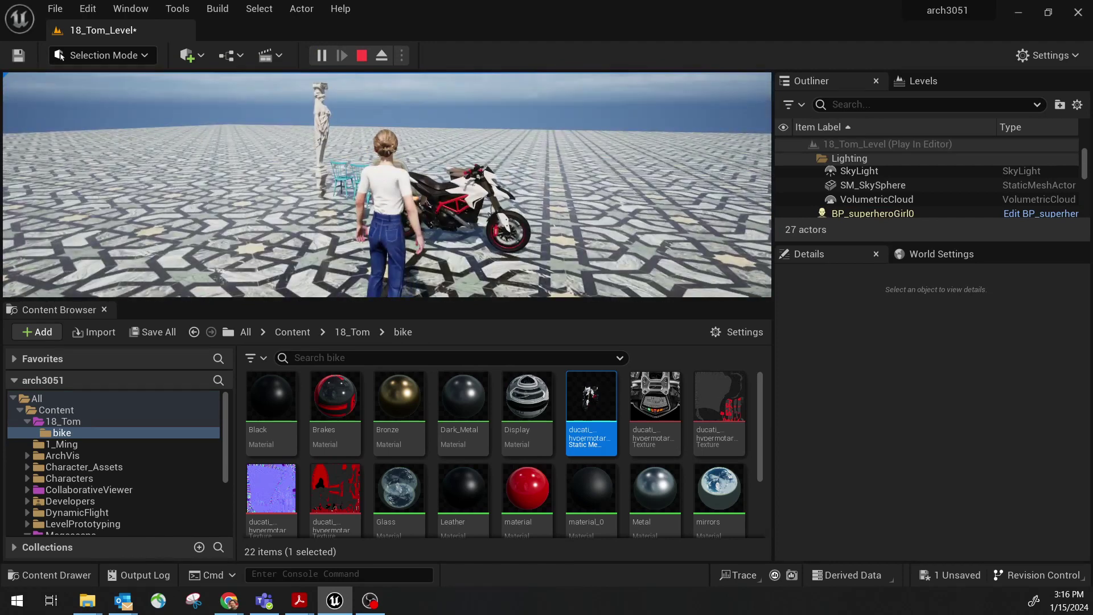
key(Escape)
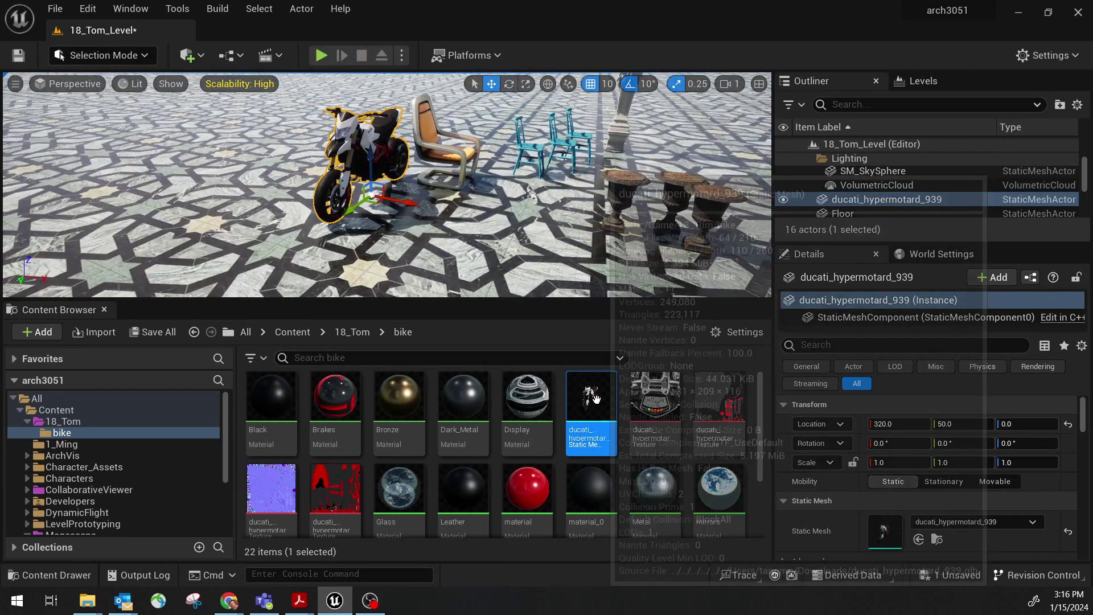
Add four more Ducati copies (940–943) to the level, the last at 470, 330, 0.
drag(592, 410, 234, 248)
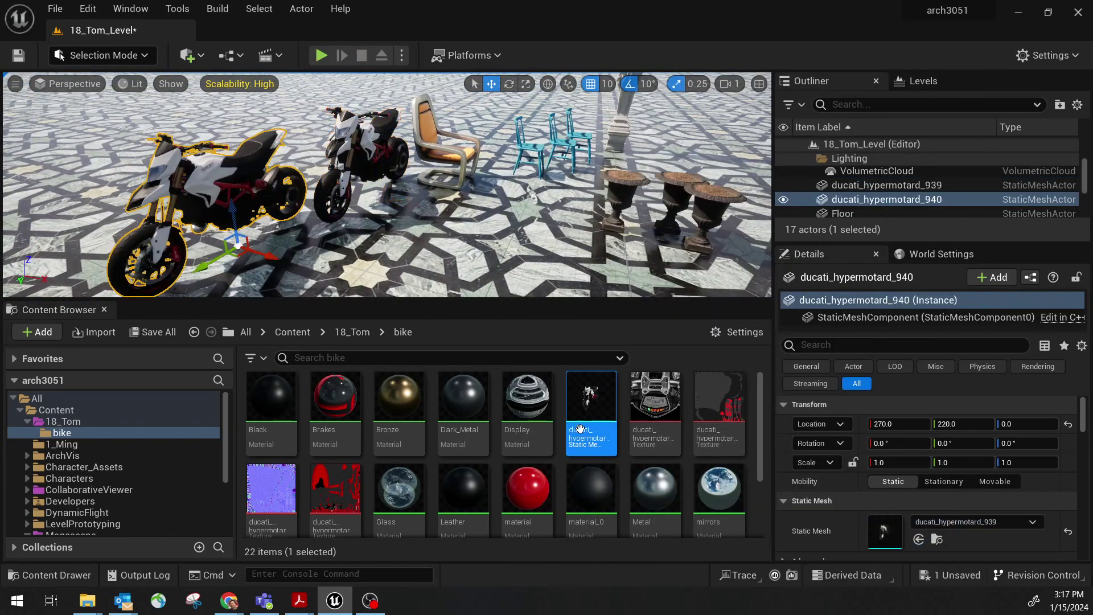
drag(591, 410, 475, 251)
right_drag(475, 251, 399, 228)
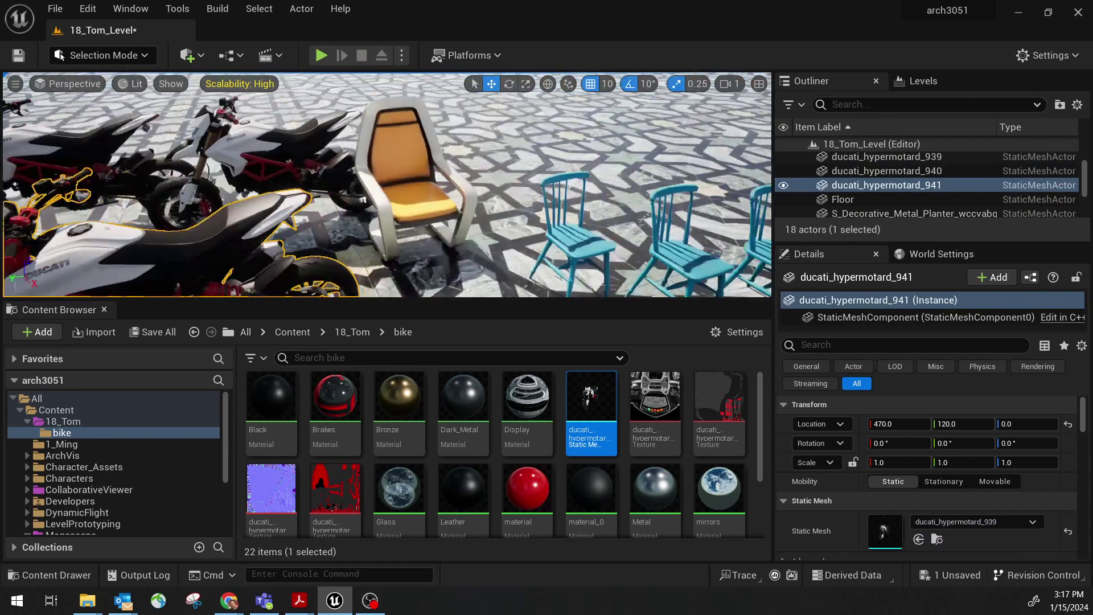
drag(591, 410, 271, 275)
drag(586, 413, 373, 259)
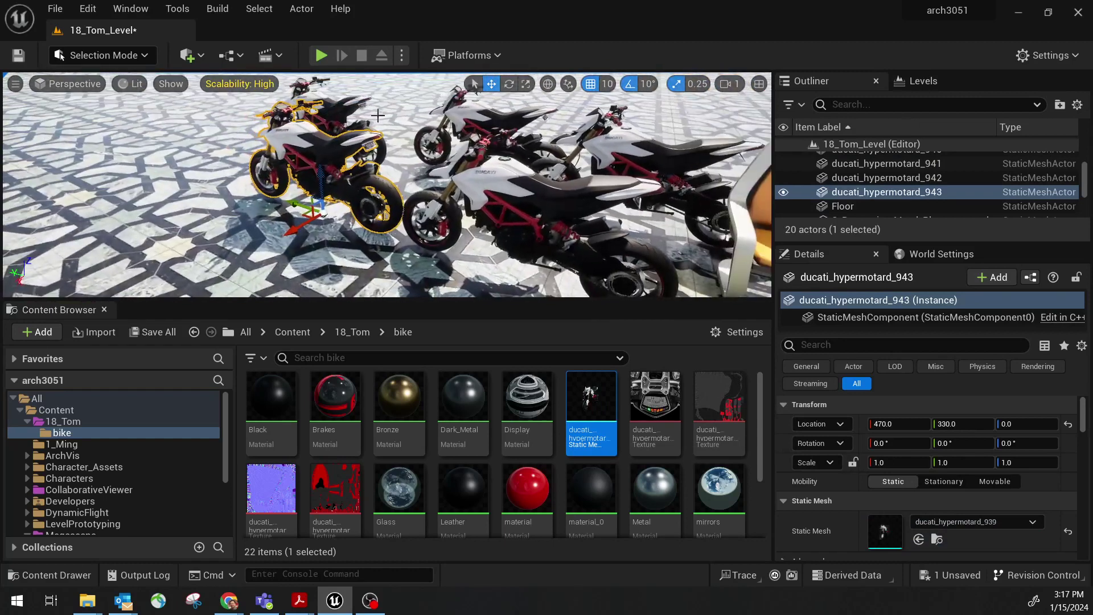
Play-test by running the character among the parked bikes, then end the session.
click(322, 55)
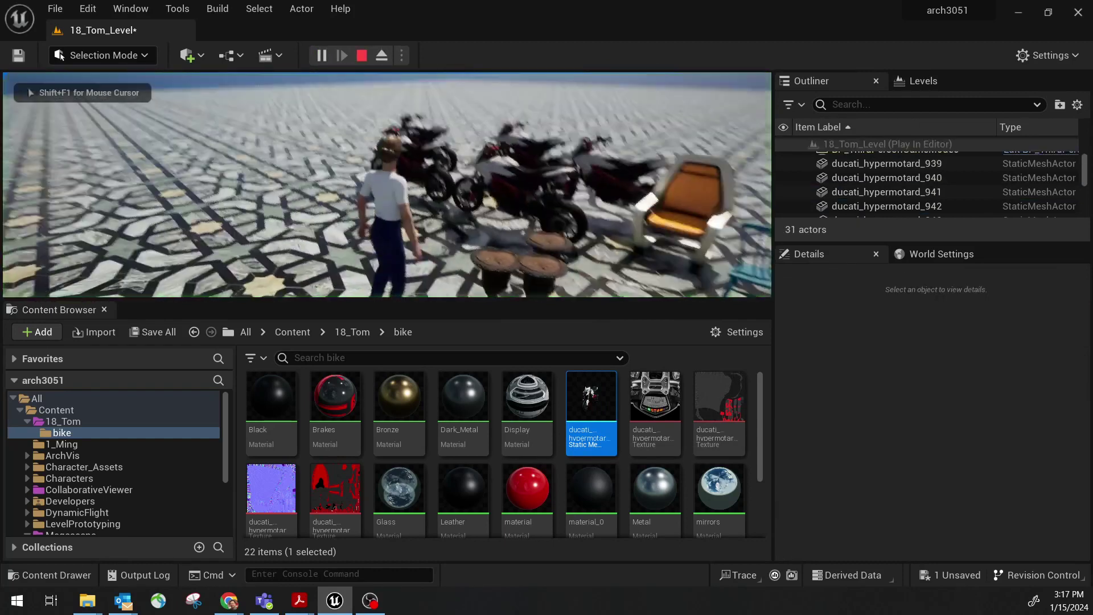
key(w)
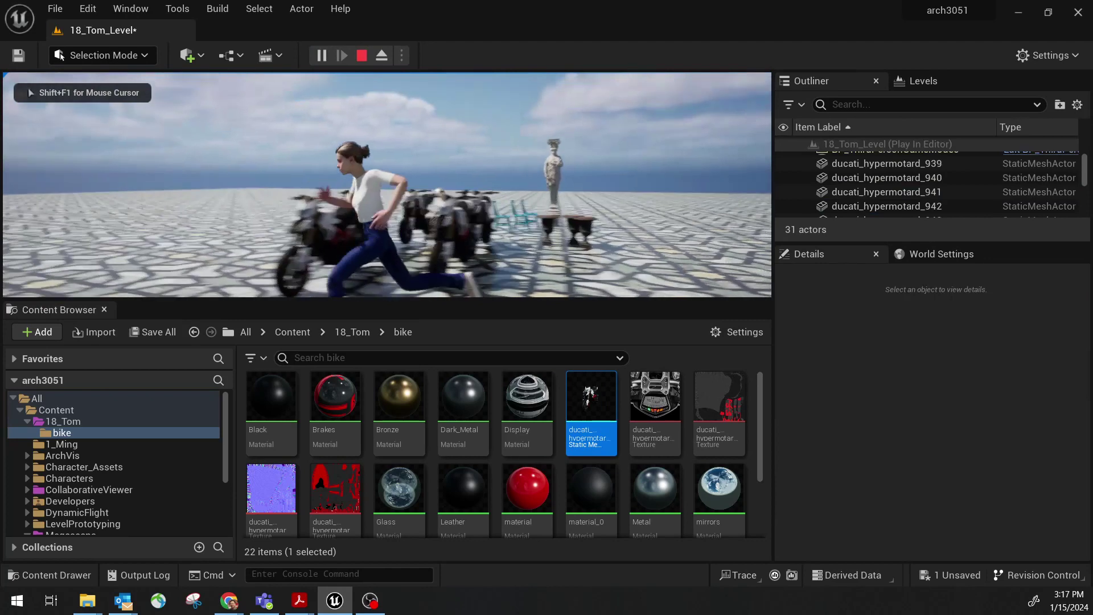
key(w)
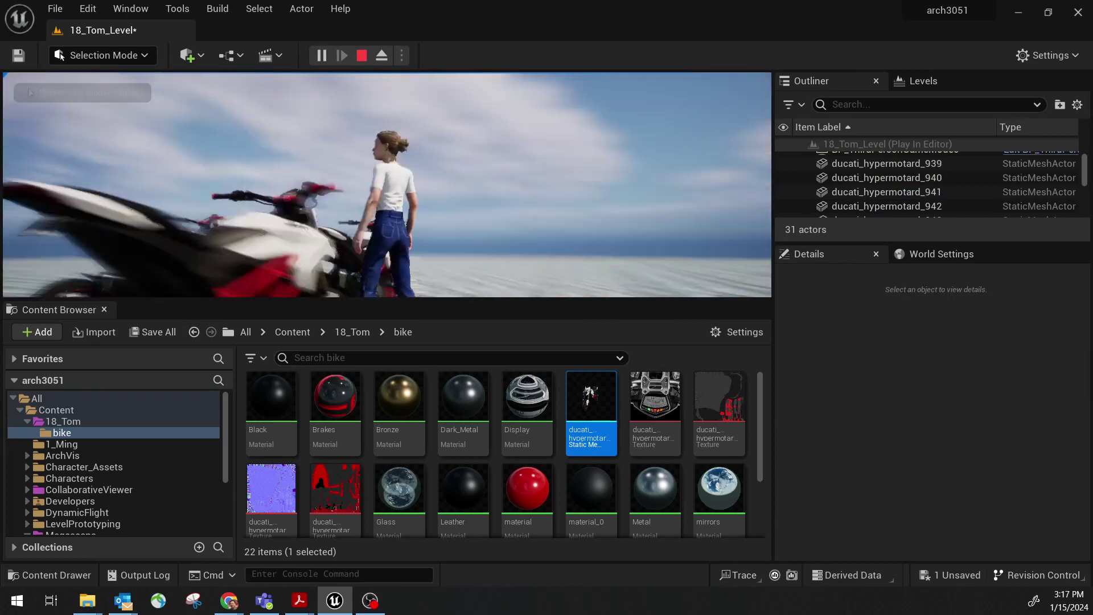
key(w)
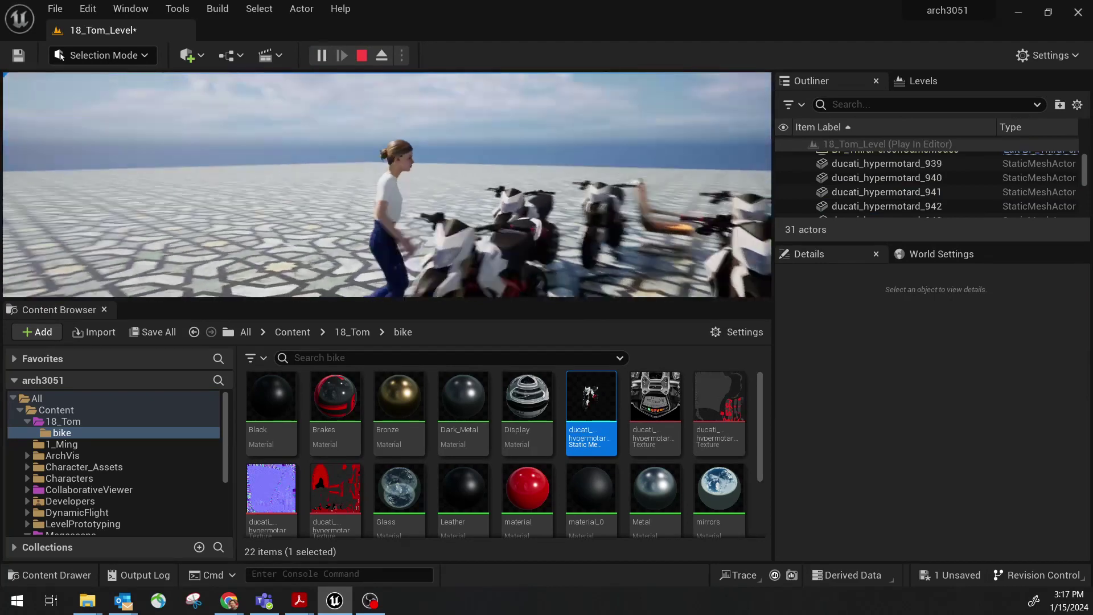
key(w)
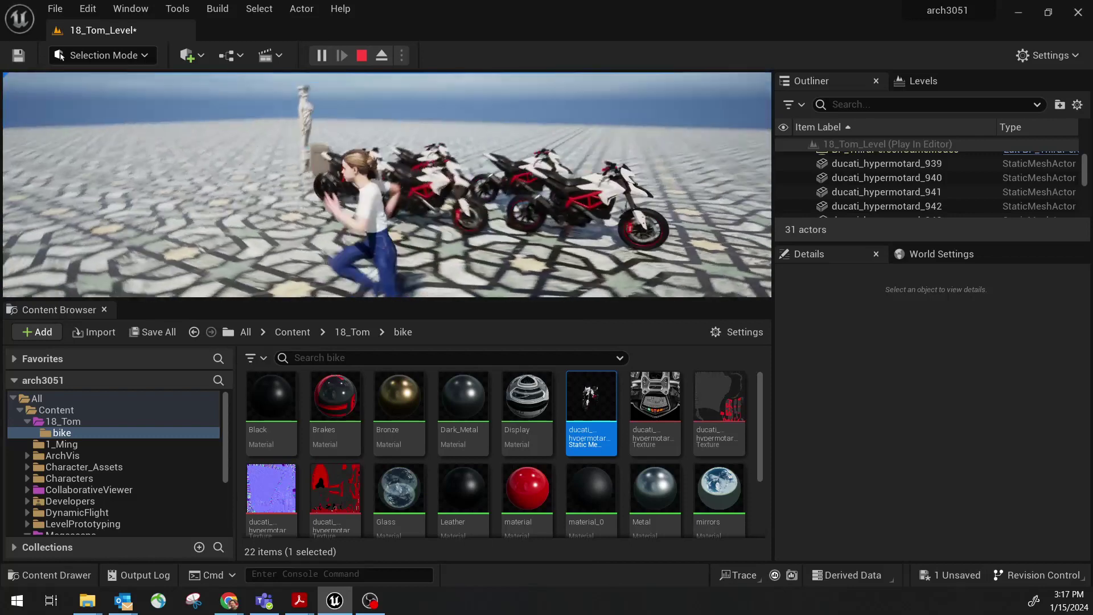
key(w)
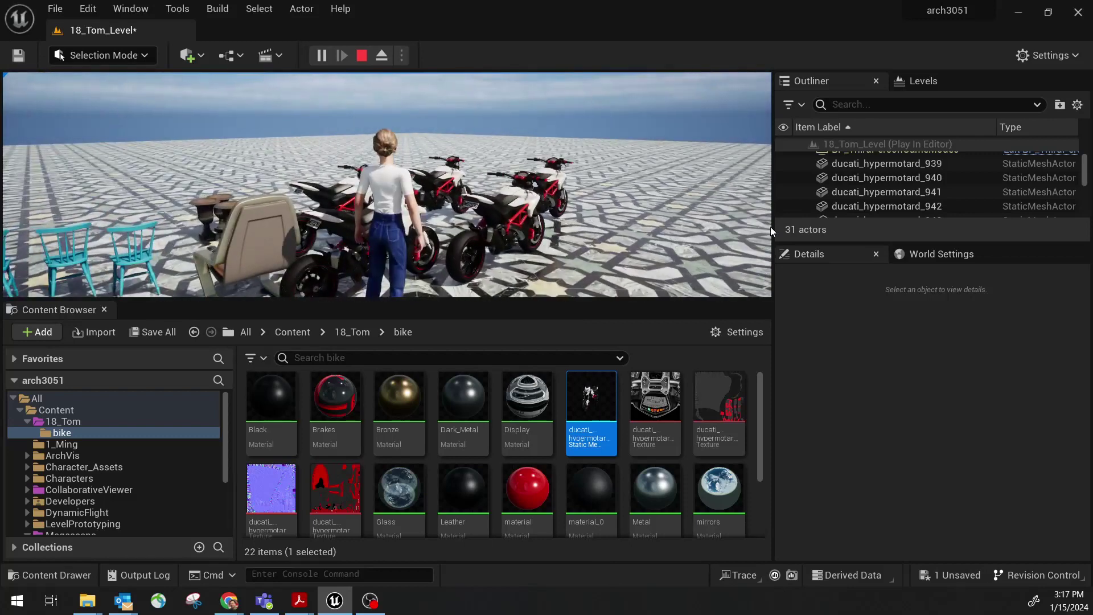
key(Escape)
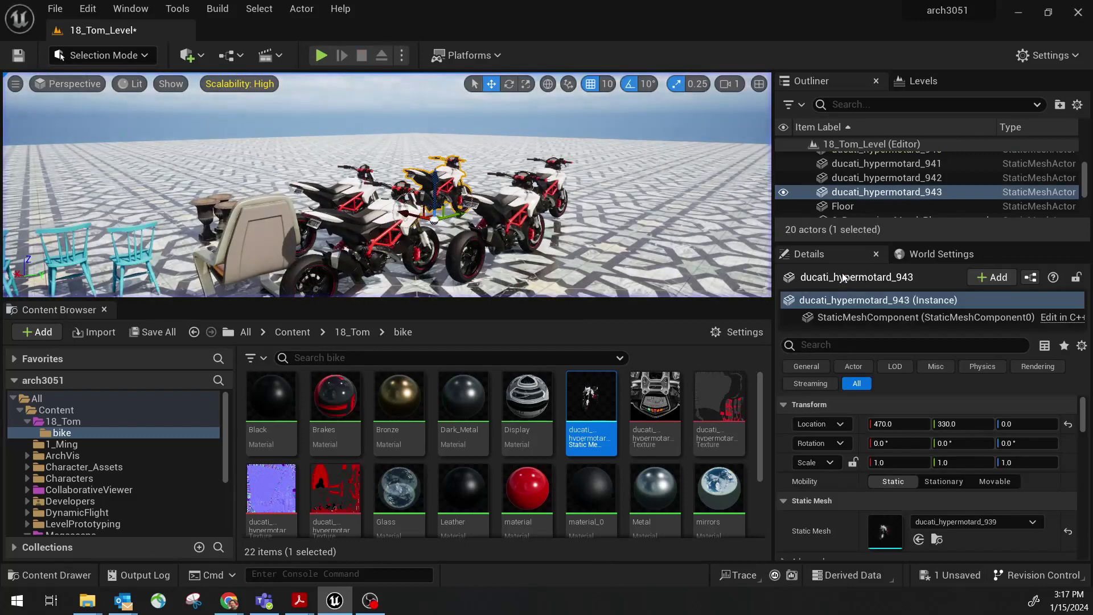
Save the level, then start migrating 18_Tom_Level from the 18_Tom folder.
click(15, 57)
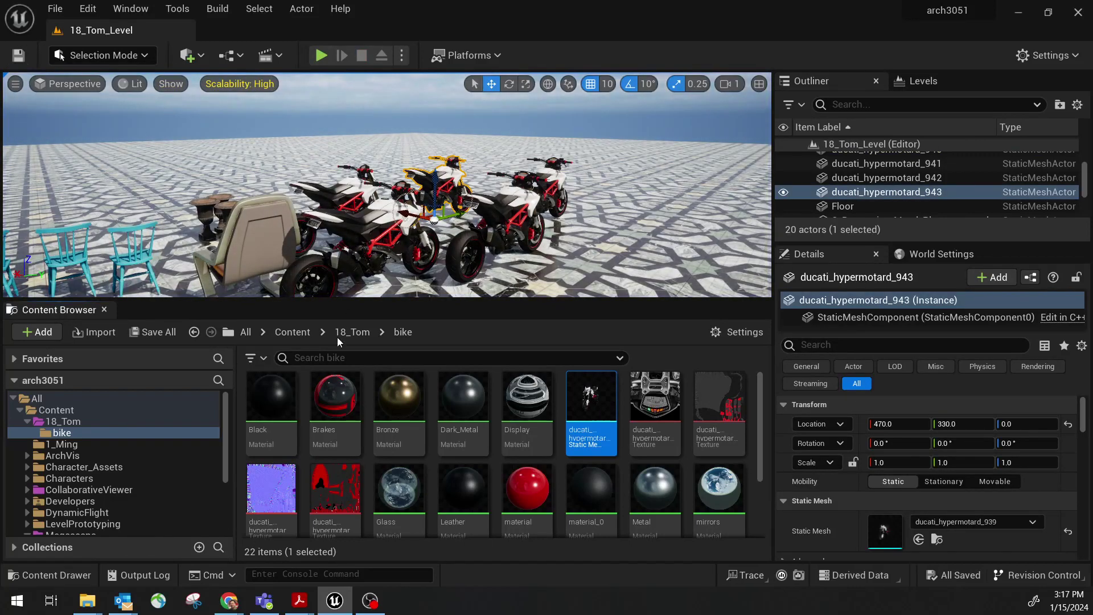
click(97, 422)
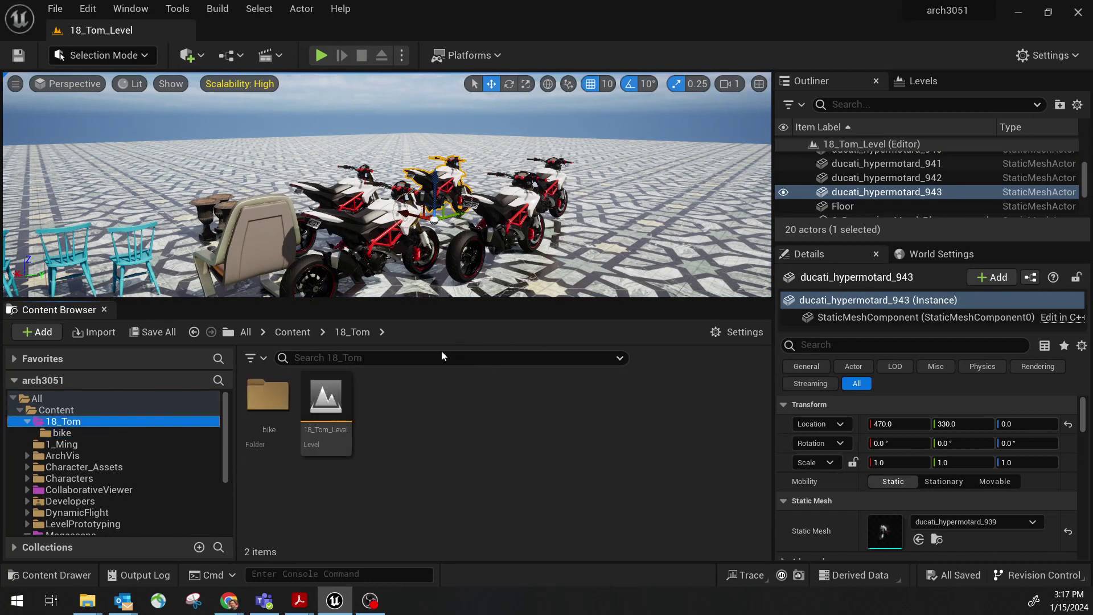
click(334, 401)
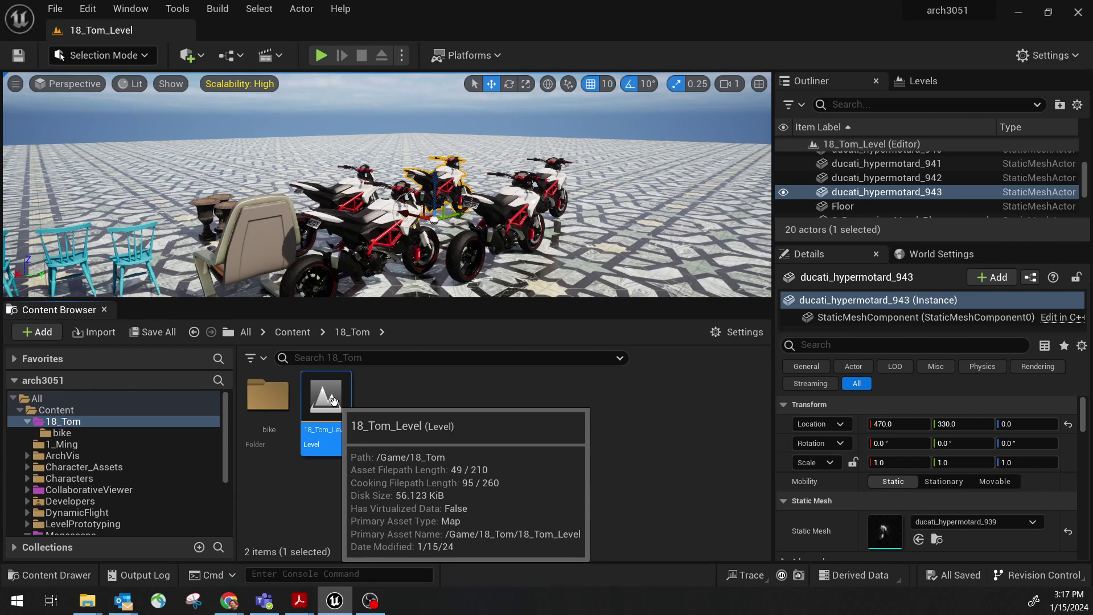
right_click(336, 404)
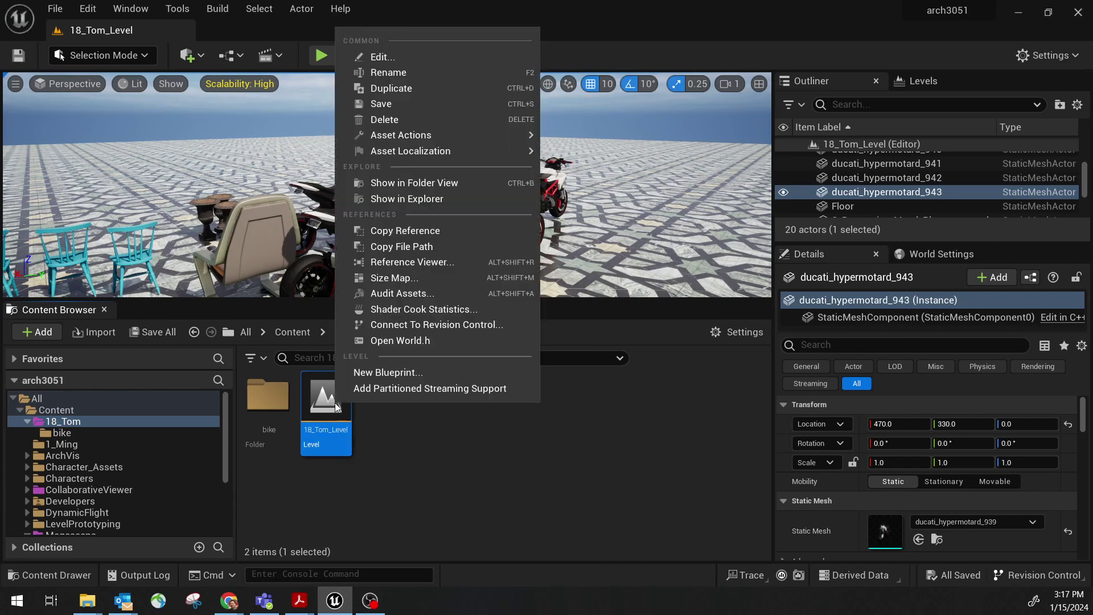
right_click(318, 401)
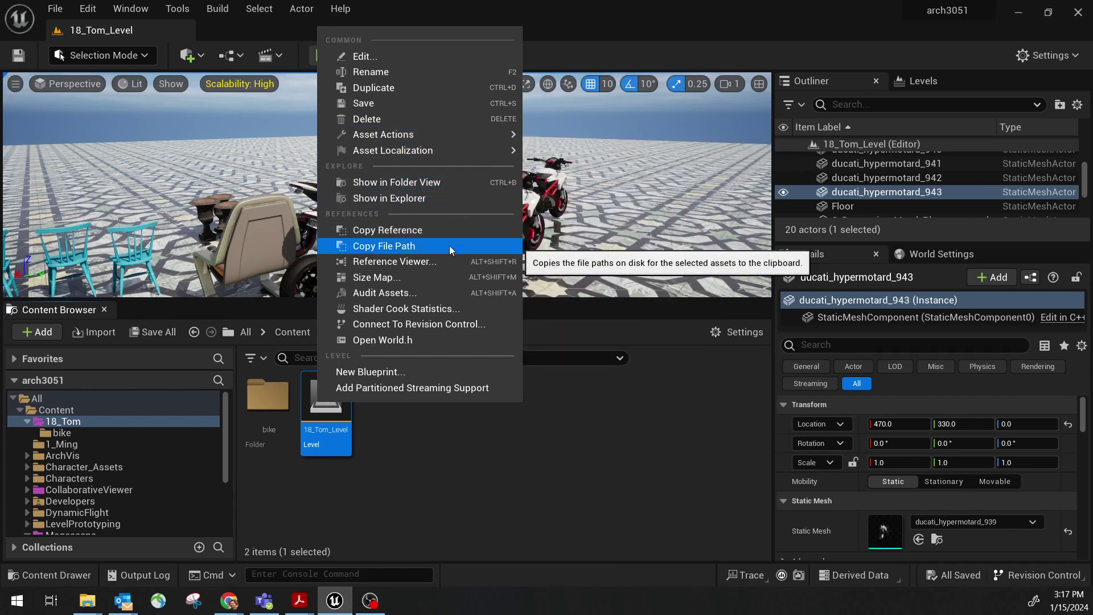
mouse_move(487, 136)
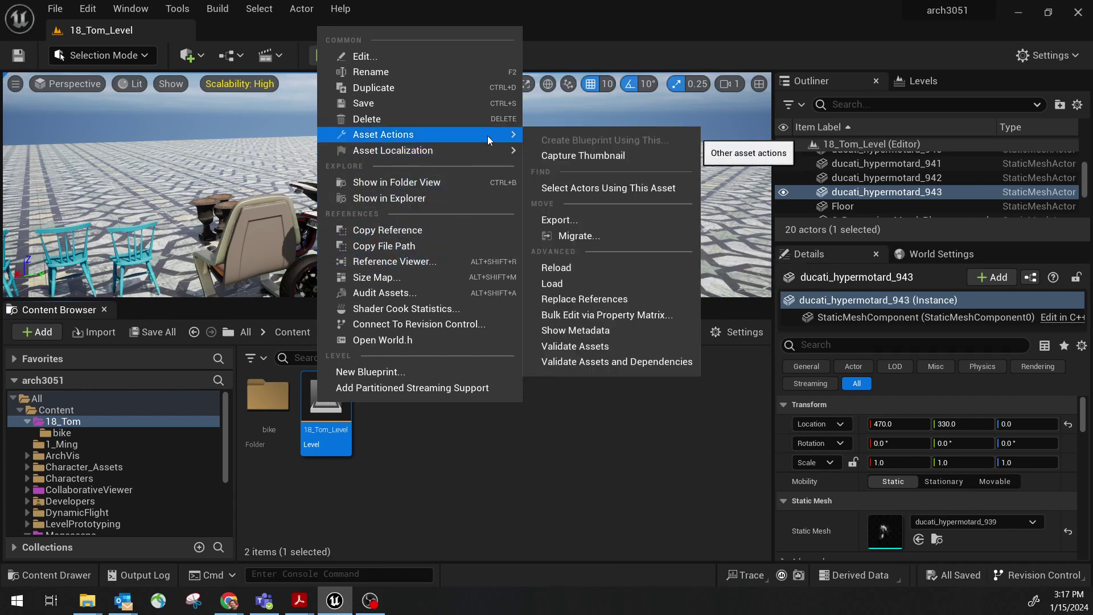
click(593, 236)
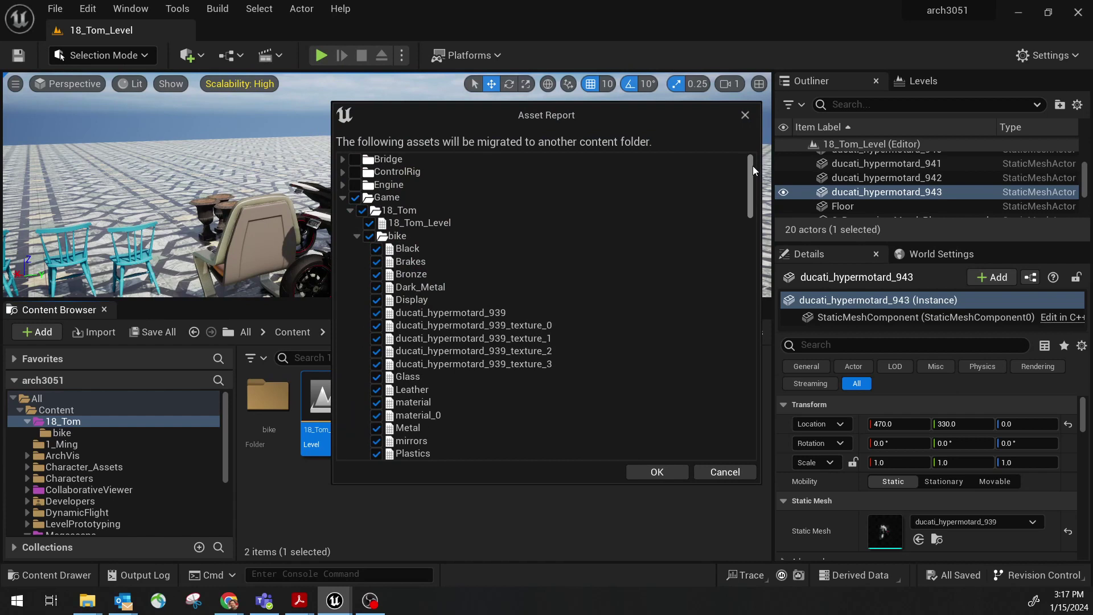
Collapse the 18_Tom, DynamicFlight, Megascans, Mixamo, MSPresets and StarterContent folders in the Asset Report.
mouse_move(753, 166)
mouse_down()
mouse_move(750, 187)
mouse_move(754, 156)
mouse_up()
click(349, 212)
click(350, 224)
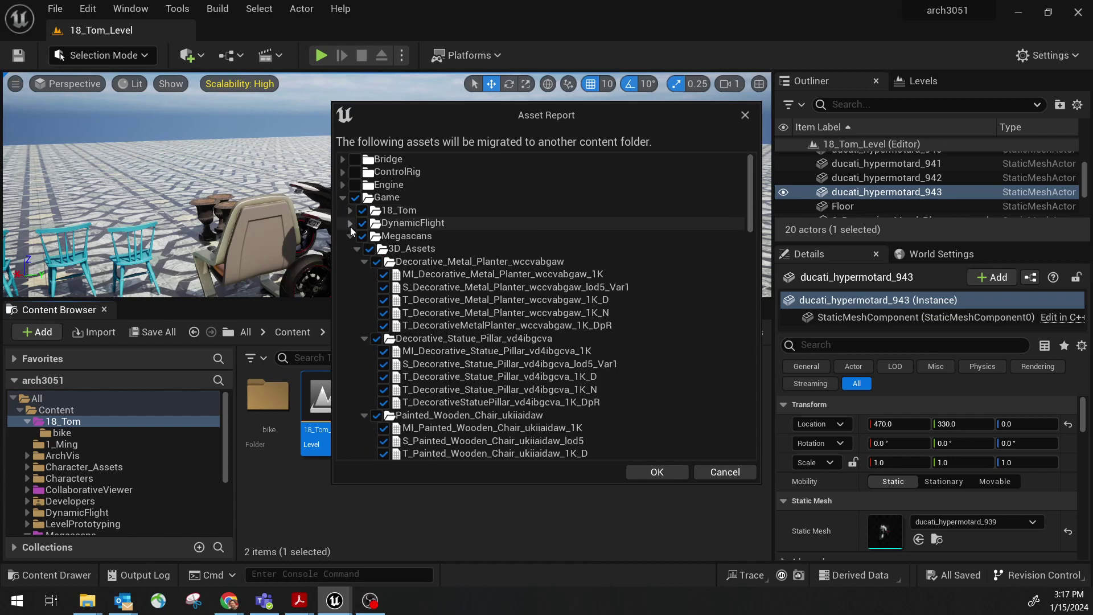
click(348, 237)
click(348, 250)
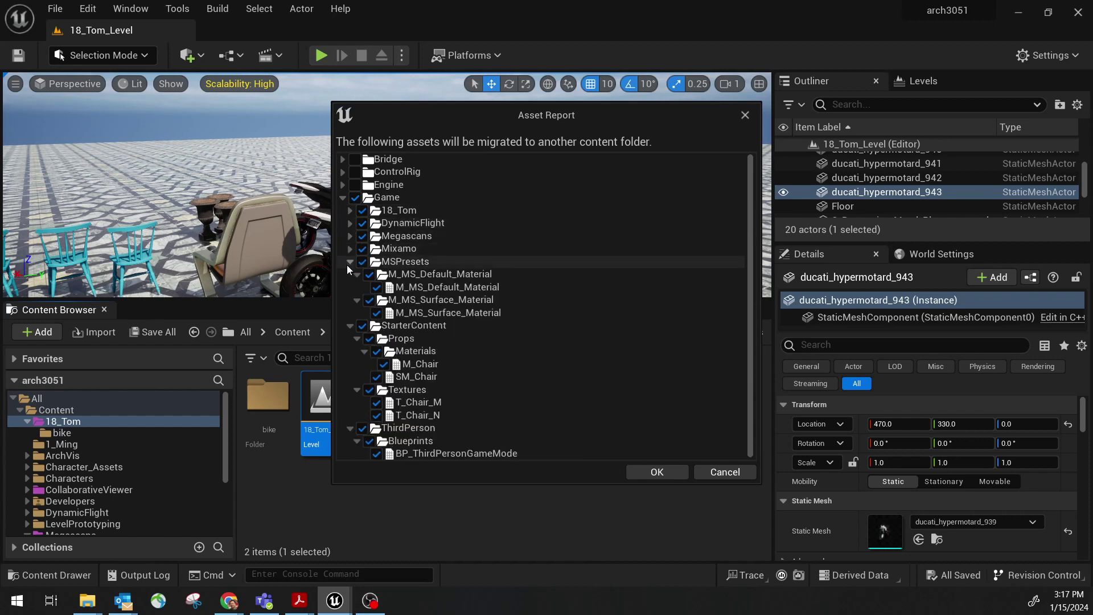
click(349, 262)
click(351, 275)
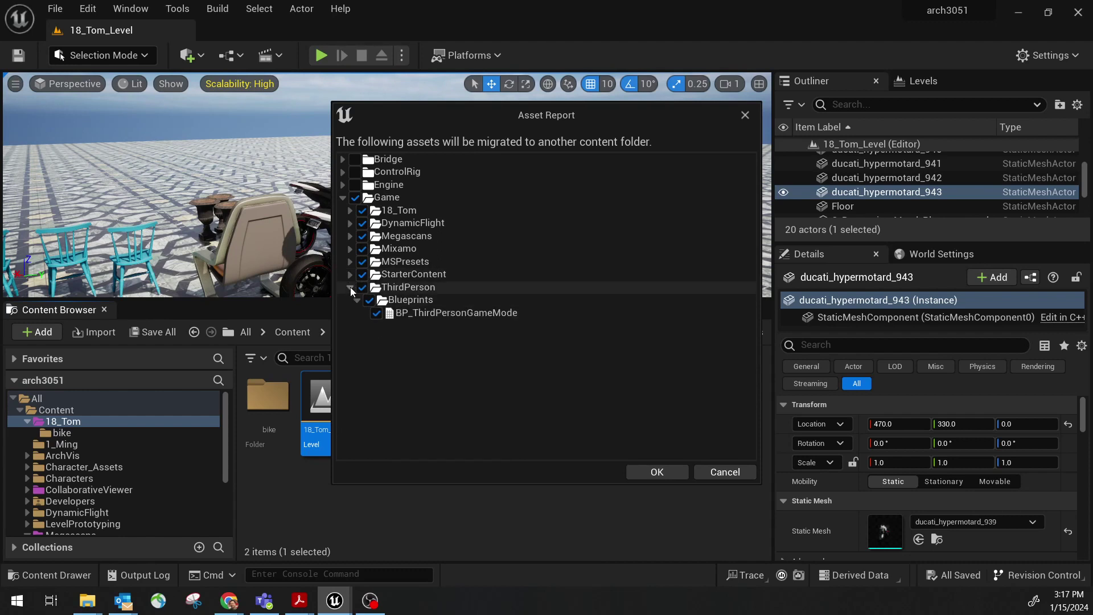
Exclude ThirdPerson, StarterContent, MSPresets, Mixamo, Megascans and DynamicFlight from the migration.
click(363, 288)
click(363, 274)
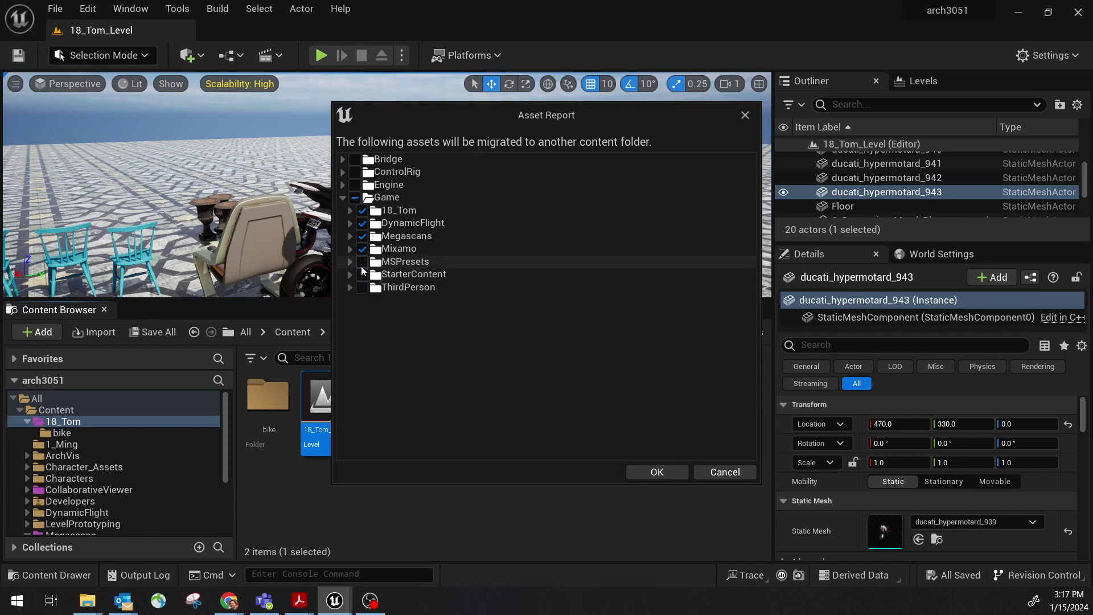
click(362, 263)
click(362, 249)
click(364, 237)
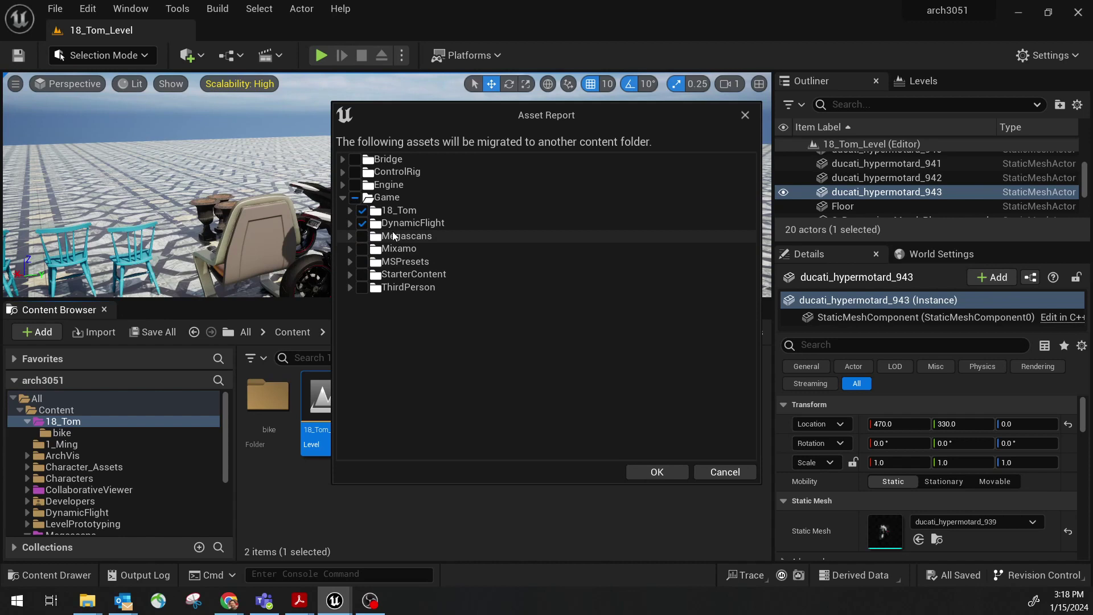
click(361, 223)
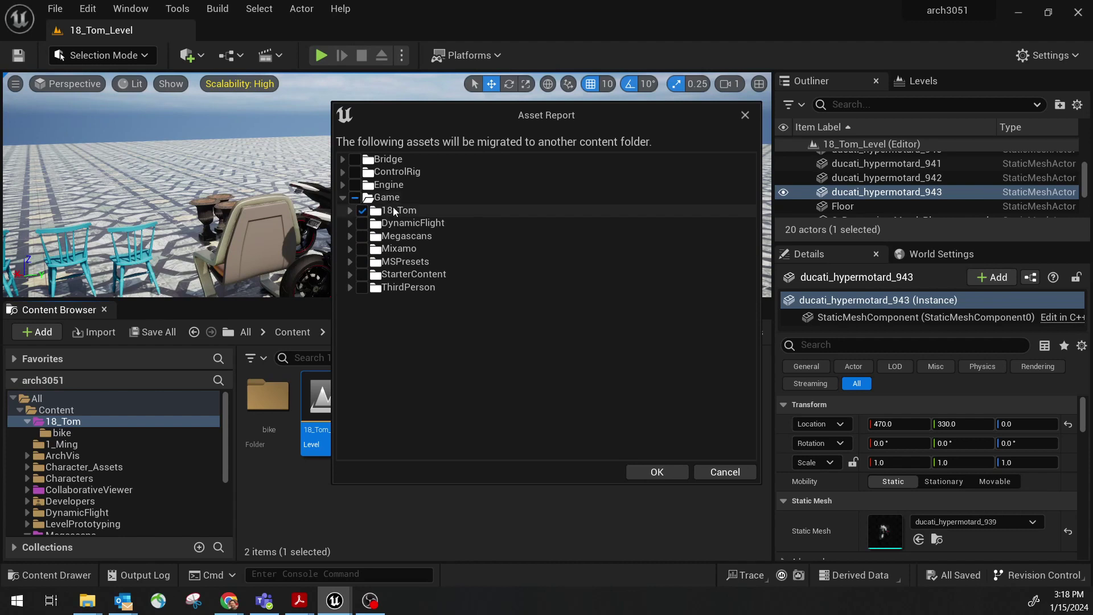
Check the 18_Tom and bike folder contents, then confirm the assets to migrate.
click(348, 211)
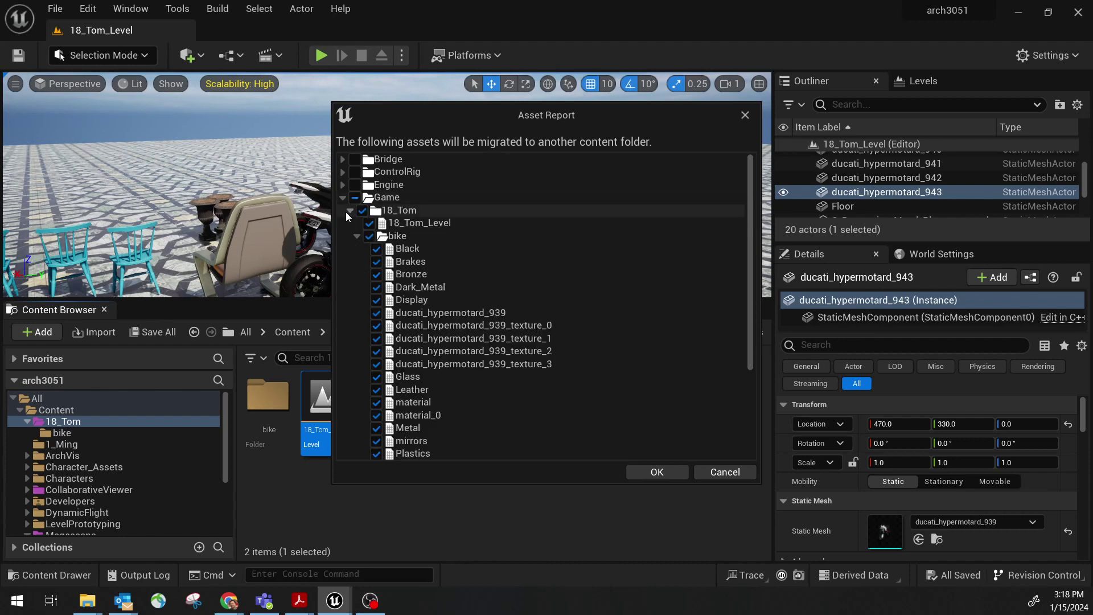
click(357, 236)
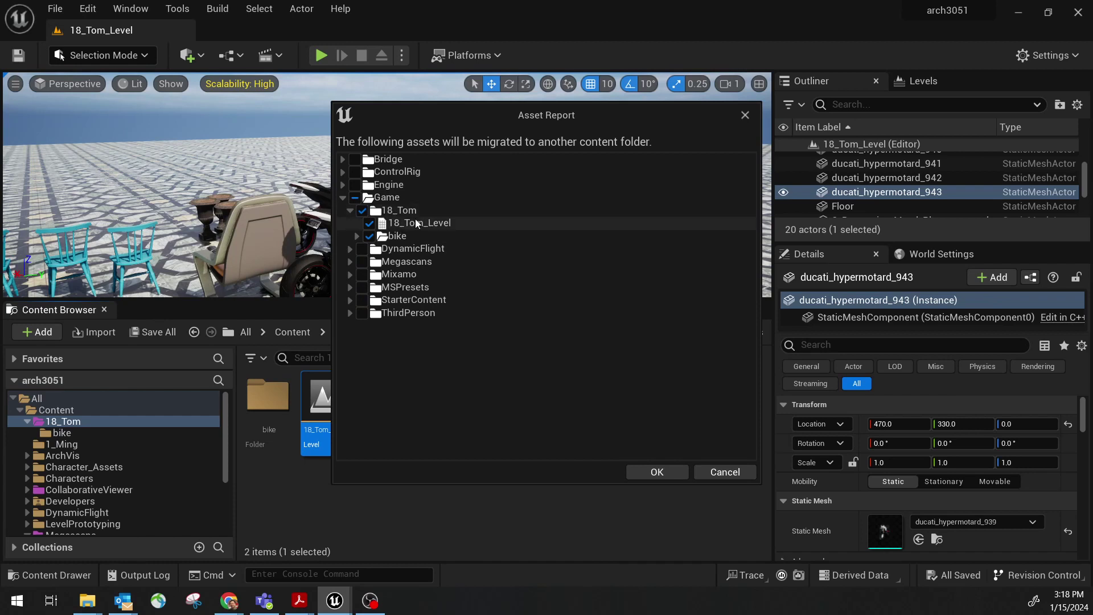
click(350, 212)
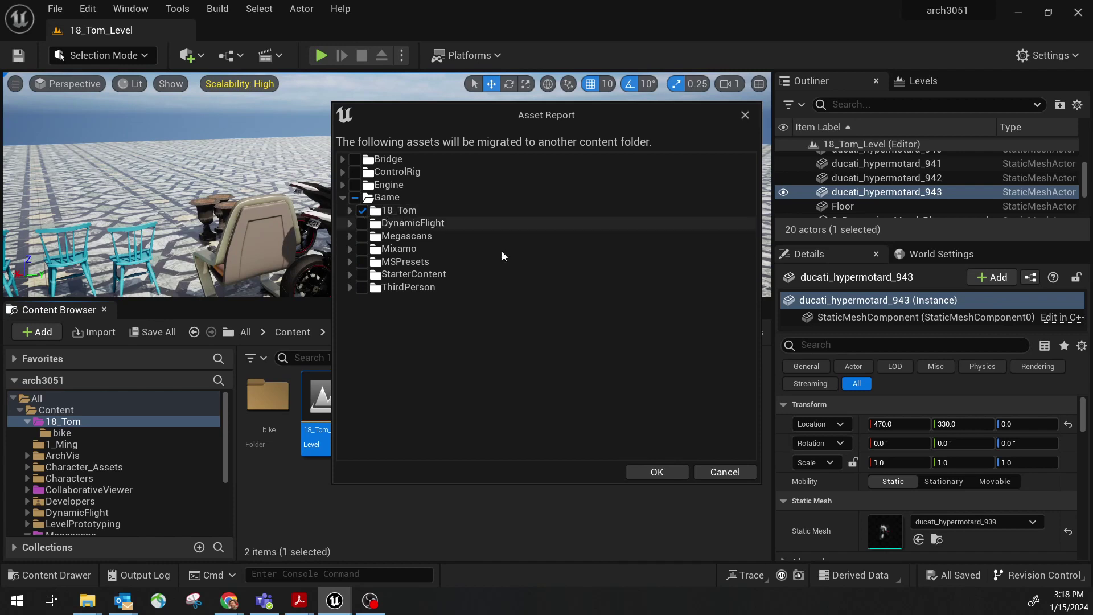
click(661, 473)
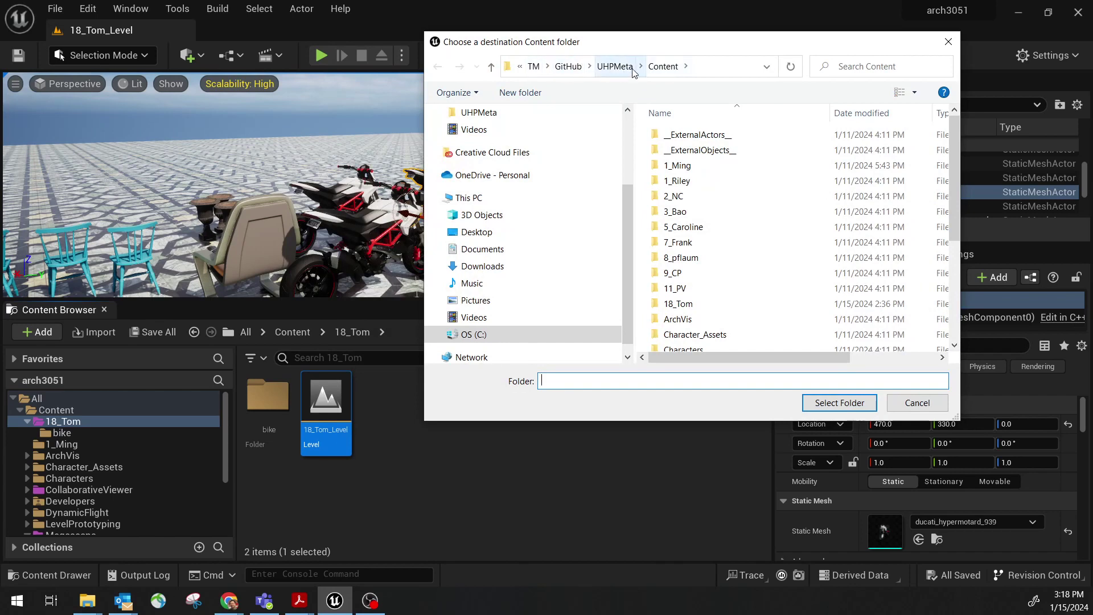
Migrate 18_Tom_Level into UHPMeta's Content folder, overwriting the existing level, then close Unreal.
click(839, 403)
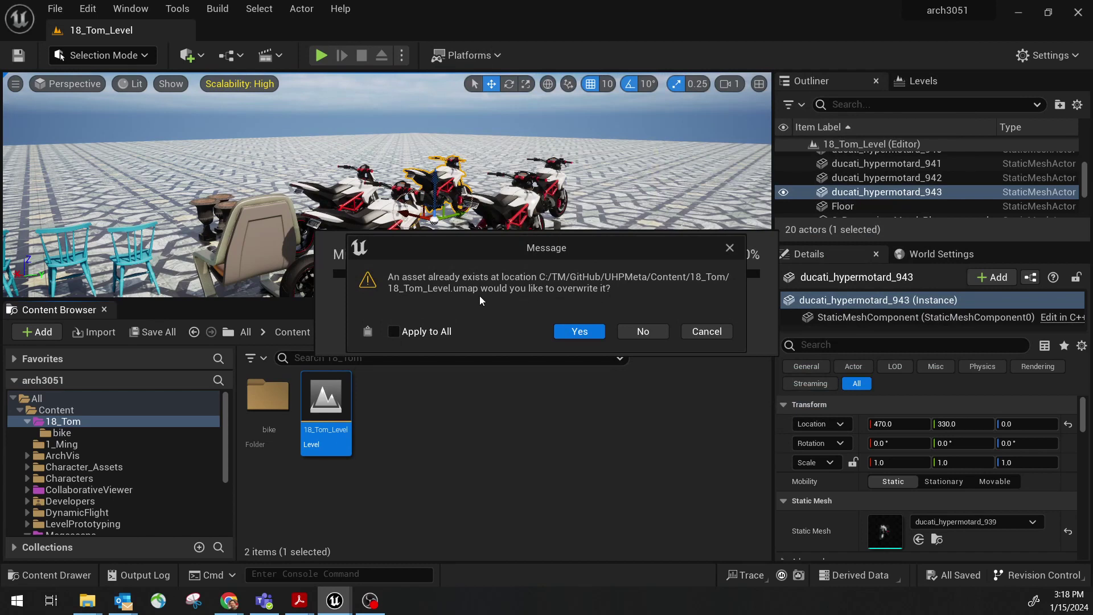
click(577, 331)
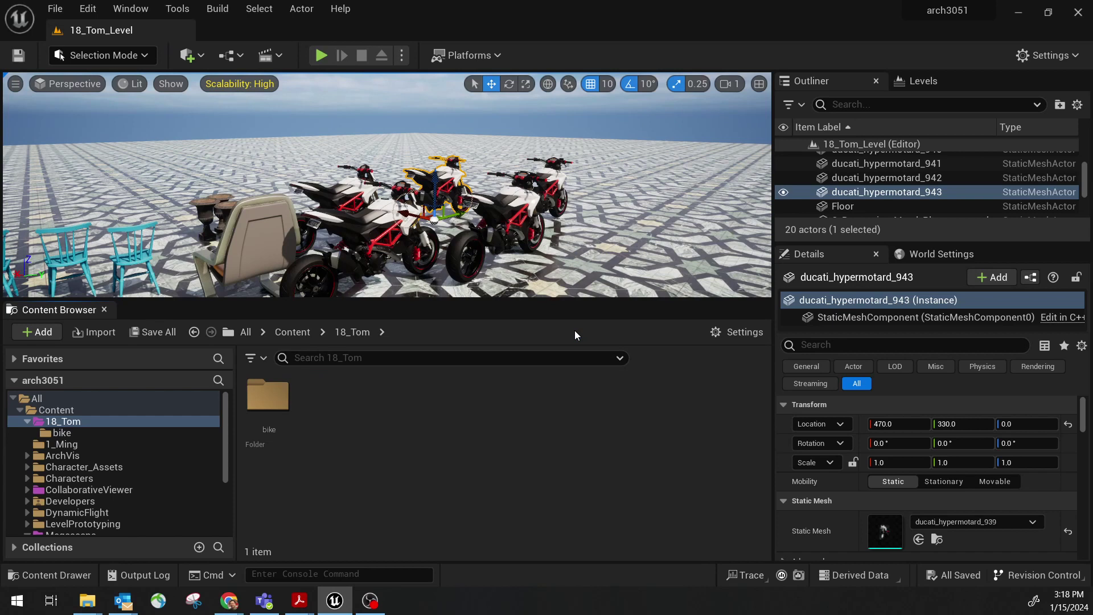
click(1078, 11)
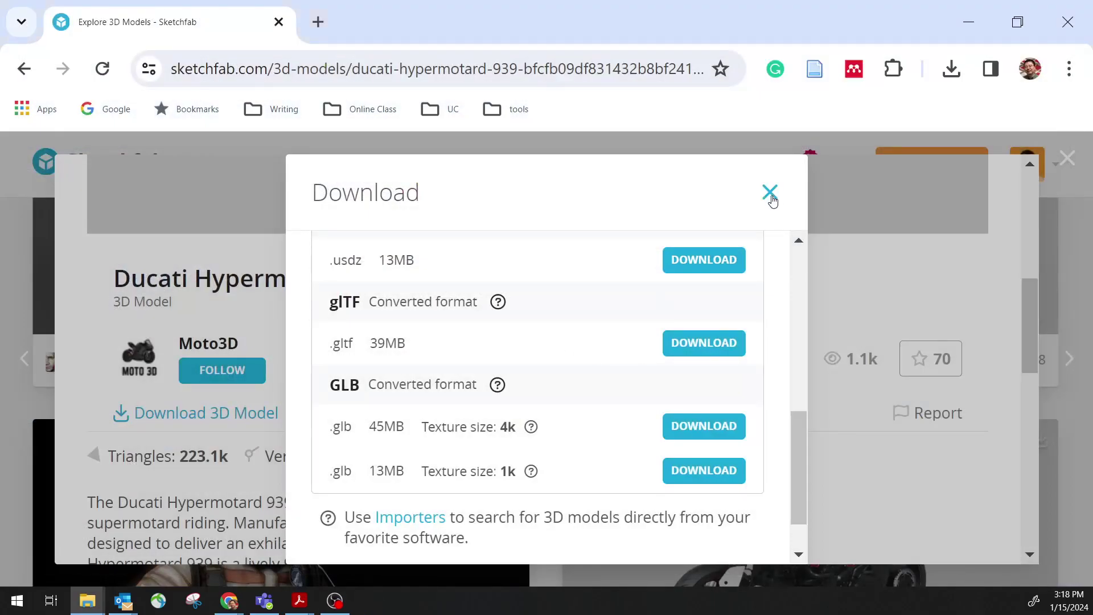
Dismiss the Sketchfab download dialog and bring up File Explorer.
click(770, 192)
click(90, 608)
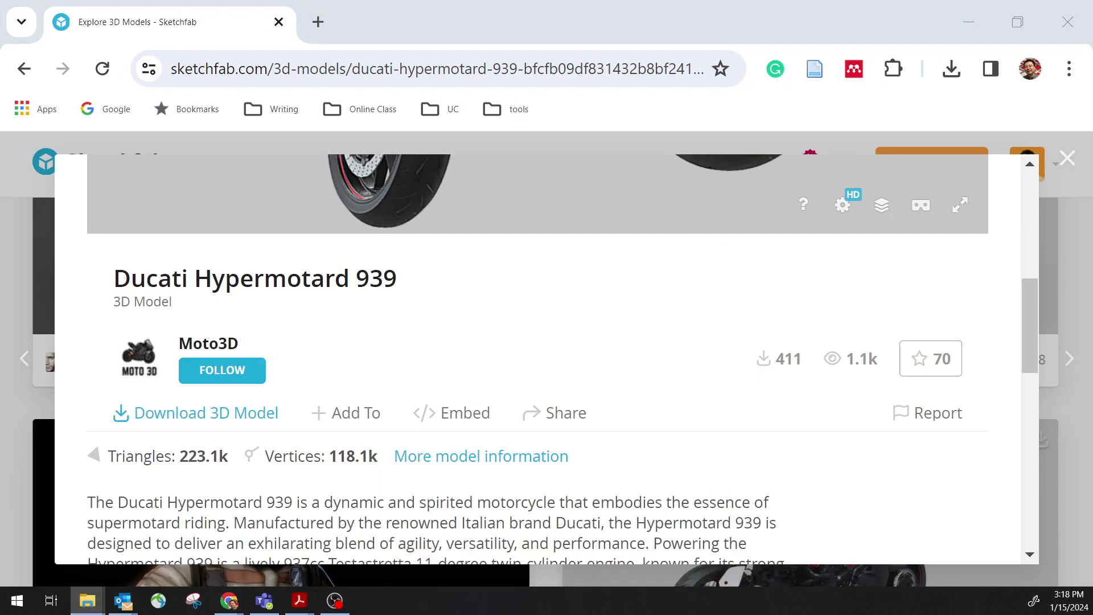
drag(329, 154, 286, 149)
Browse to C:\TM\GitHub\UHPMeta and open the UHPMeta project file in Unreal.
double_click(286, 149)
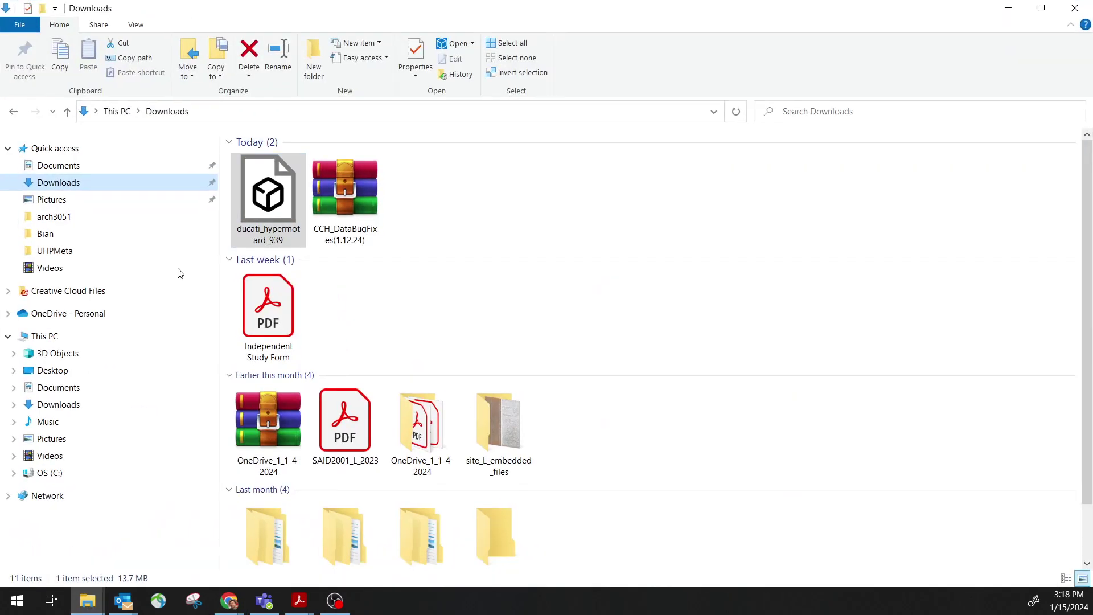
click(94, 475)
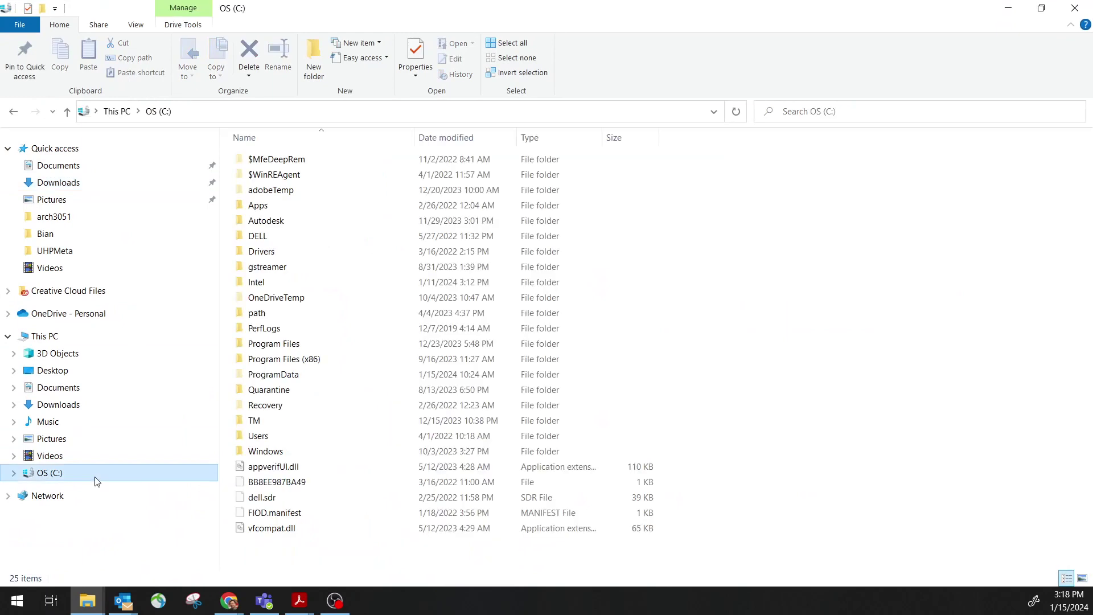
double_click(265, 420)
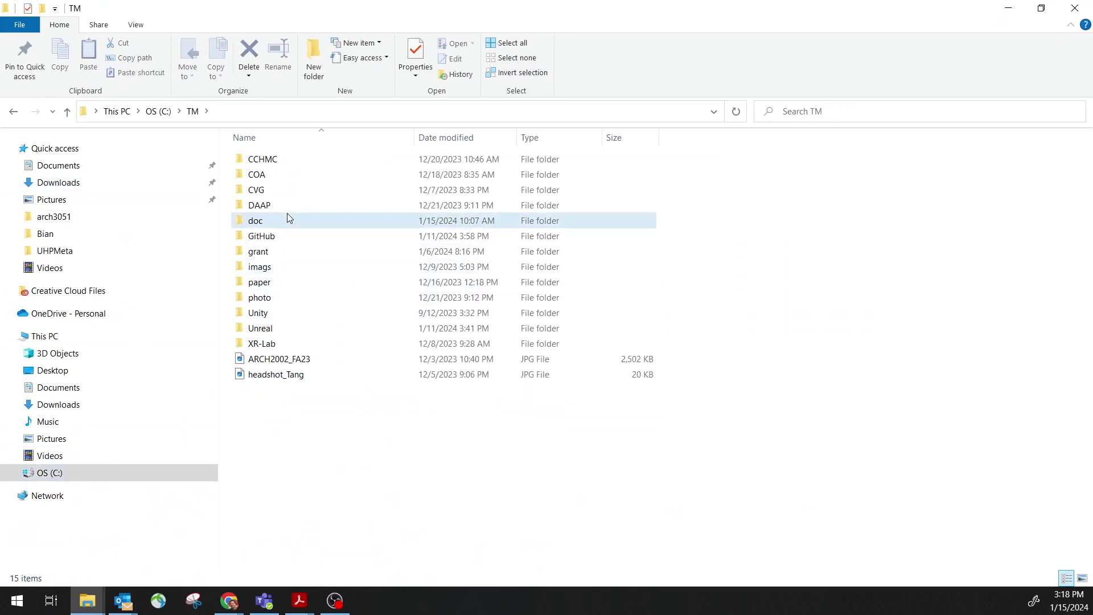
click(292, 220)
click(277, 238)
double_click(277, 239)
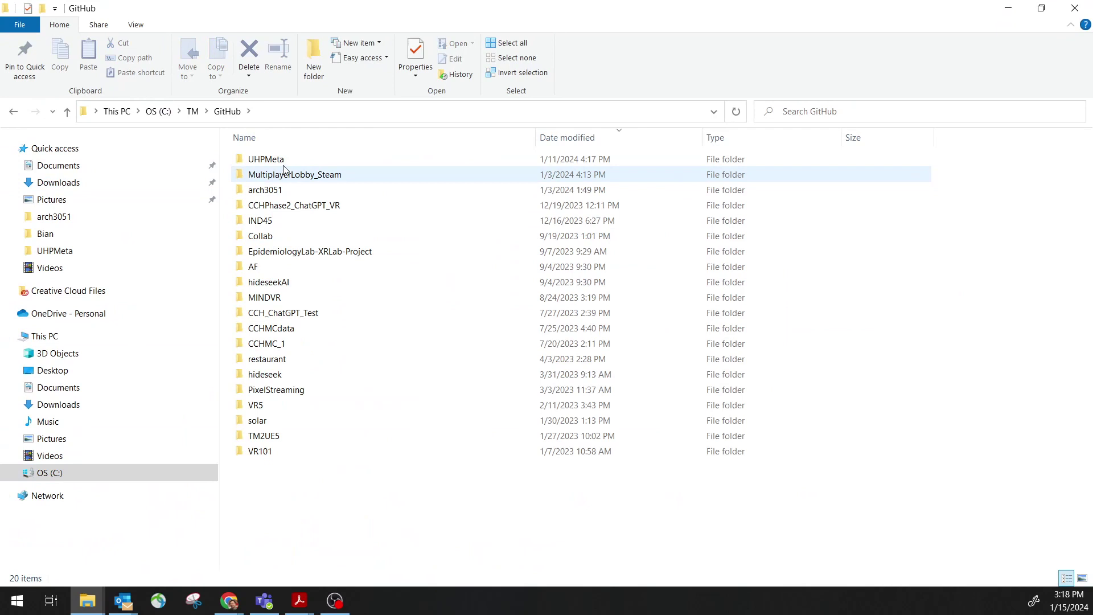
double_click(279, 159)
click(265, 315)
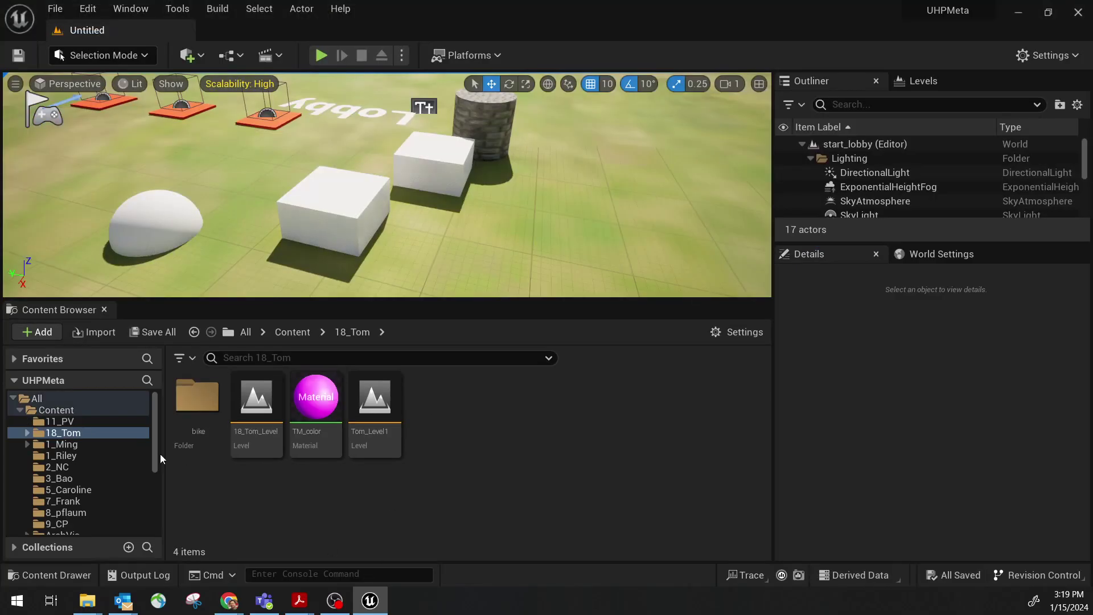
Open the 18_Tom_Level map, then launch GitHub Desktop by searching 'git'.
click(257, 401)
double_click(254, 405)
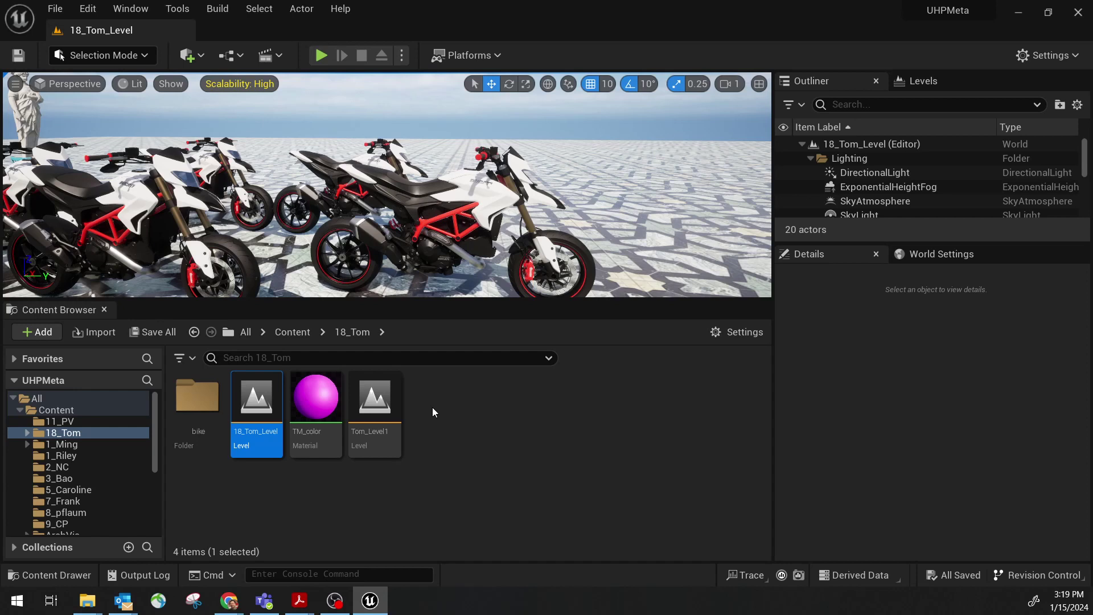
key(super)
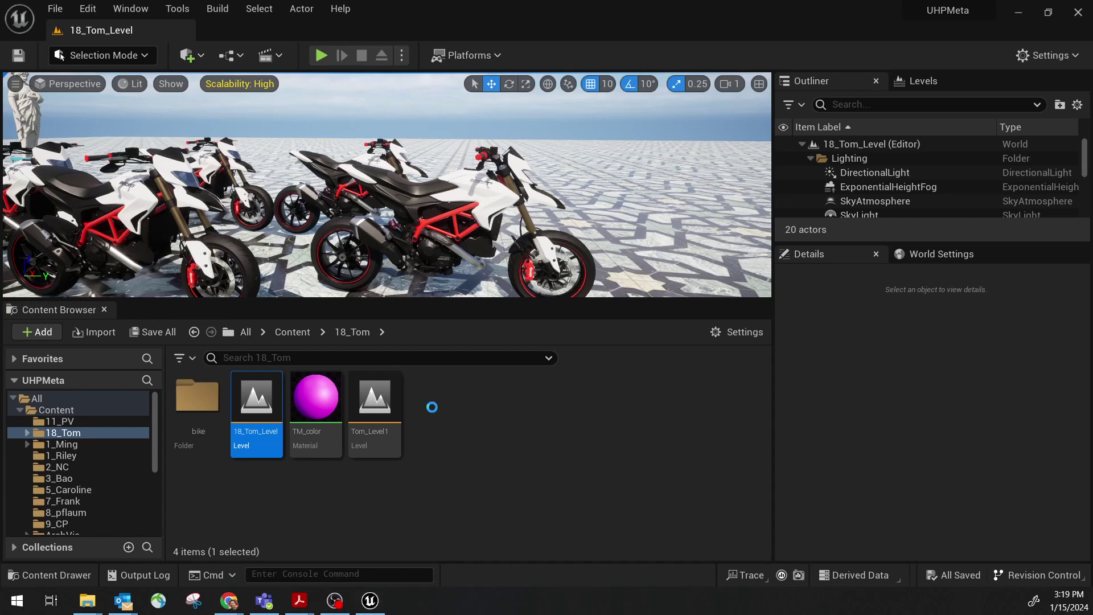
text(git)
key(Return)
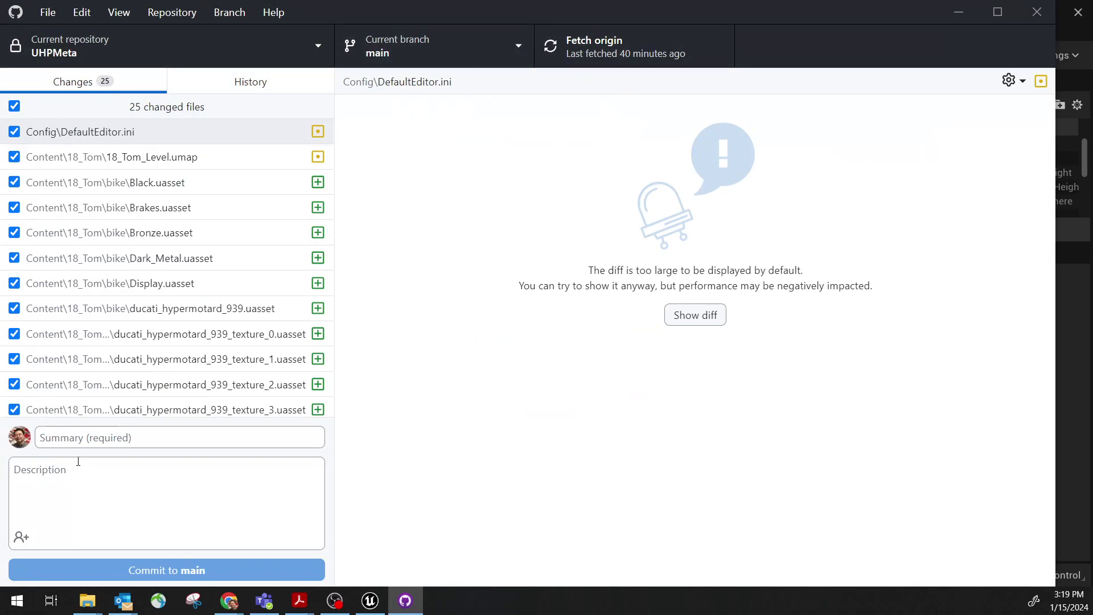
Enter the commit summary 'added a bike' and exclude Config\DefaultEditor.ini, keeping 18_Tom_Level.umap included.
click(126, 429)
text(added a bike)
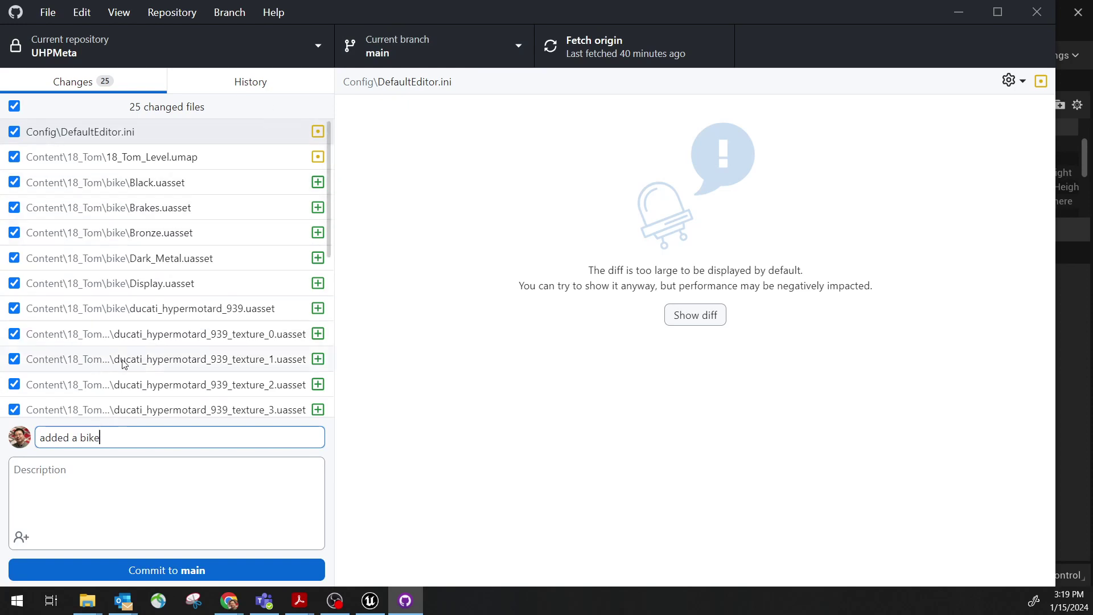
drag(326, 201, 327, 210)
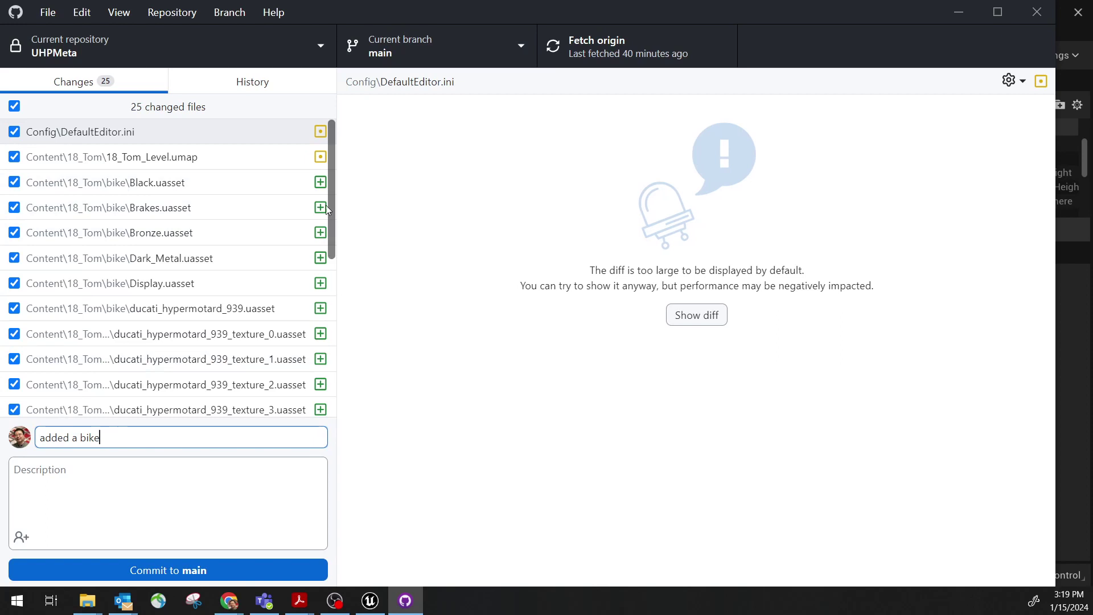
click(14, 132)
click(14, 156)
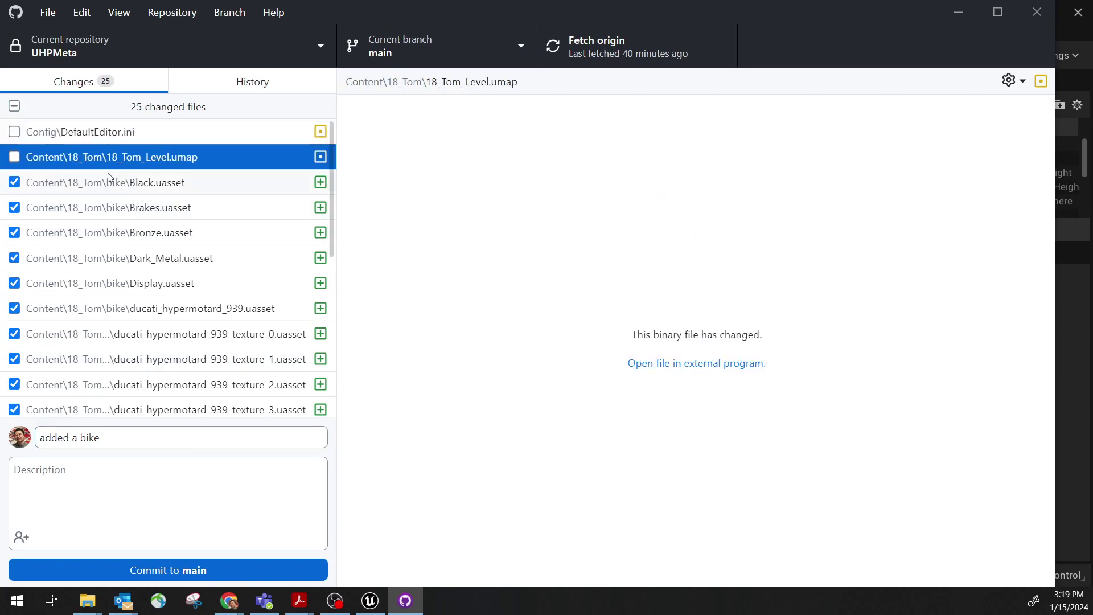
click(17, 160)
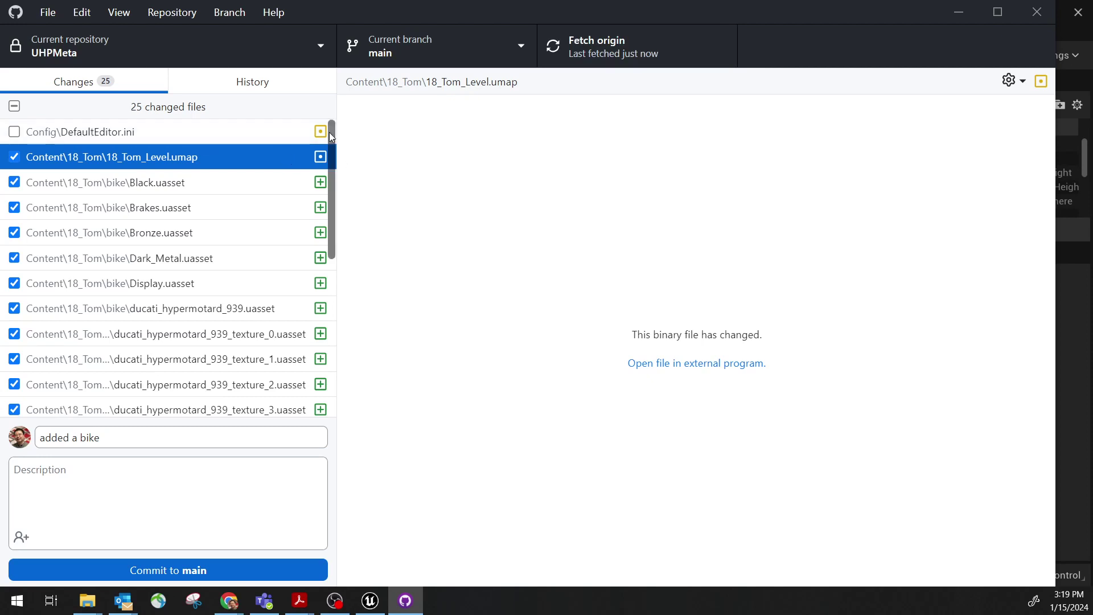
Exclude Content\start_lobby.umap and commit the 23 checked files to main.
drag(329, 134, 333, 339)
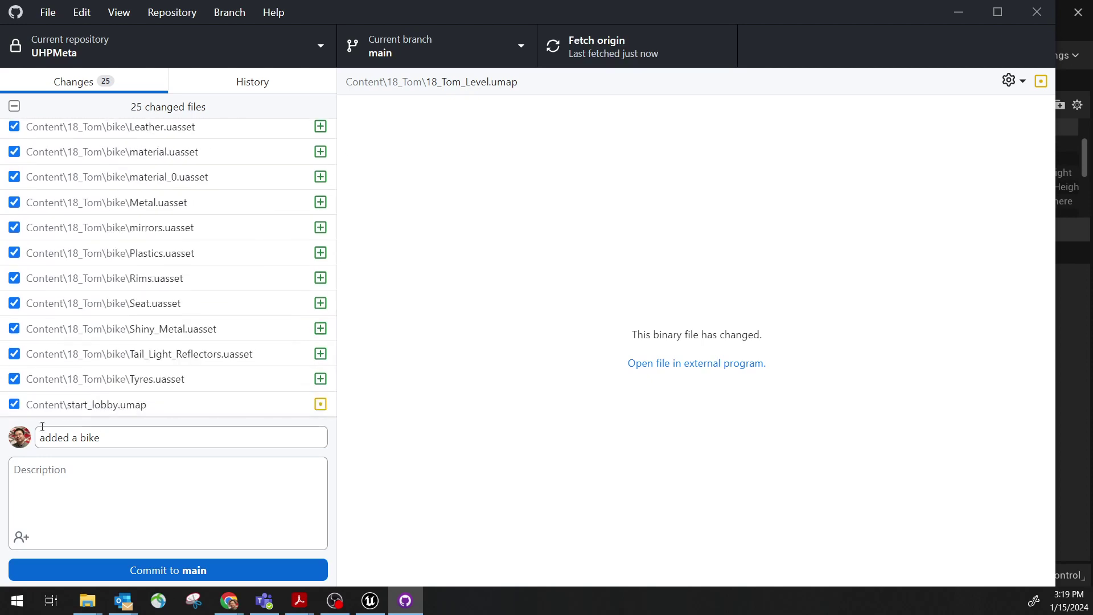
click(14, 405)
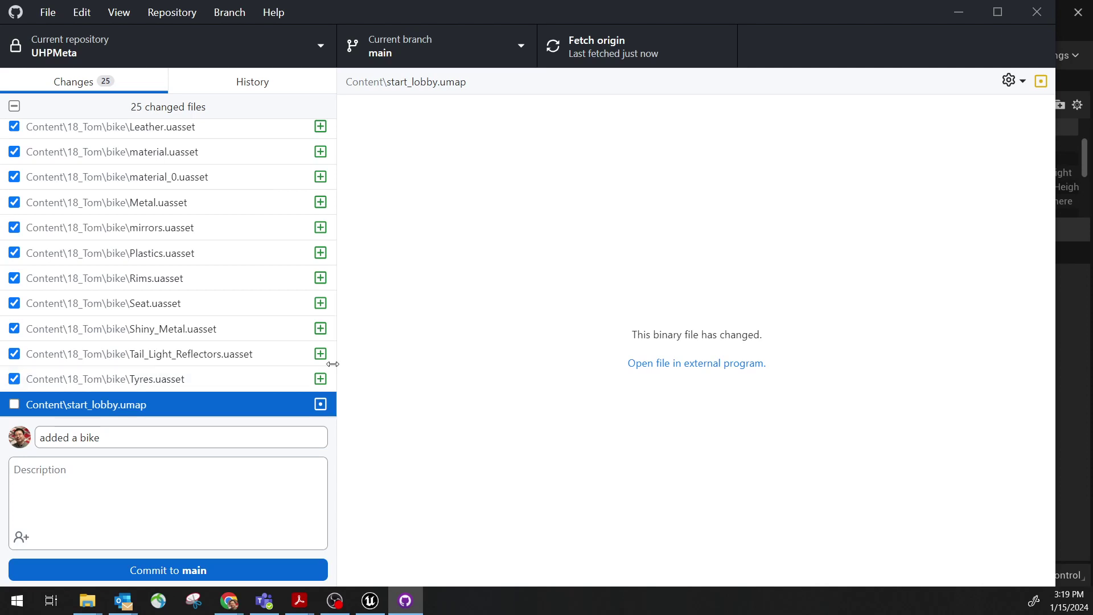
drag(331, 362, 346, 388)
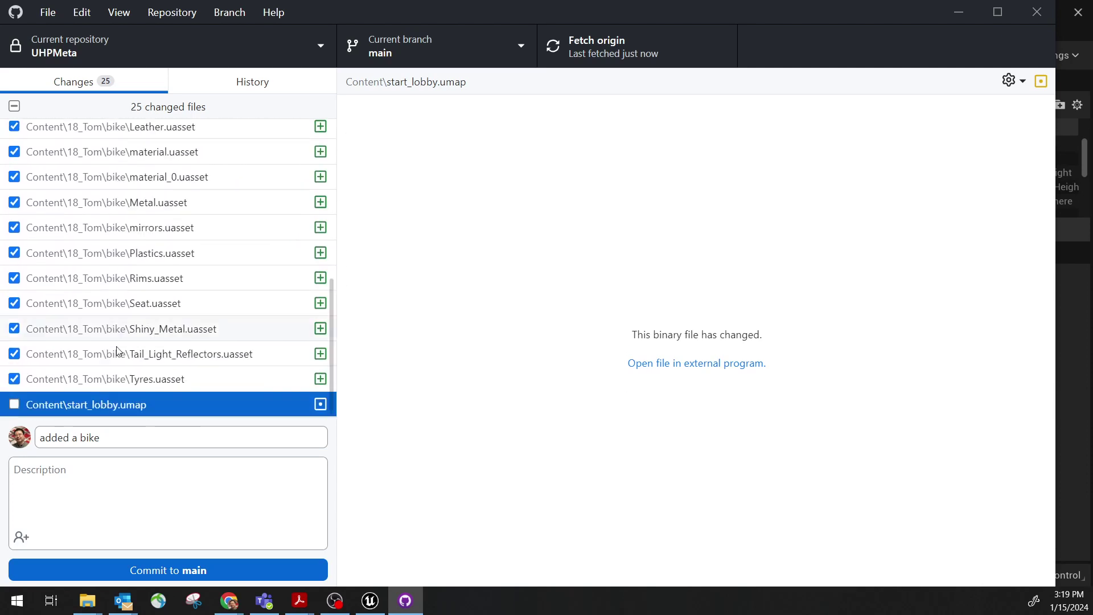
drag(331, 298, 349, 359)
drag(331, 351, 344, 154)
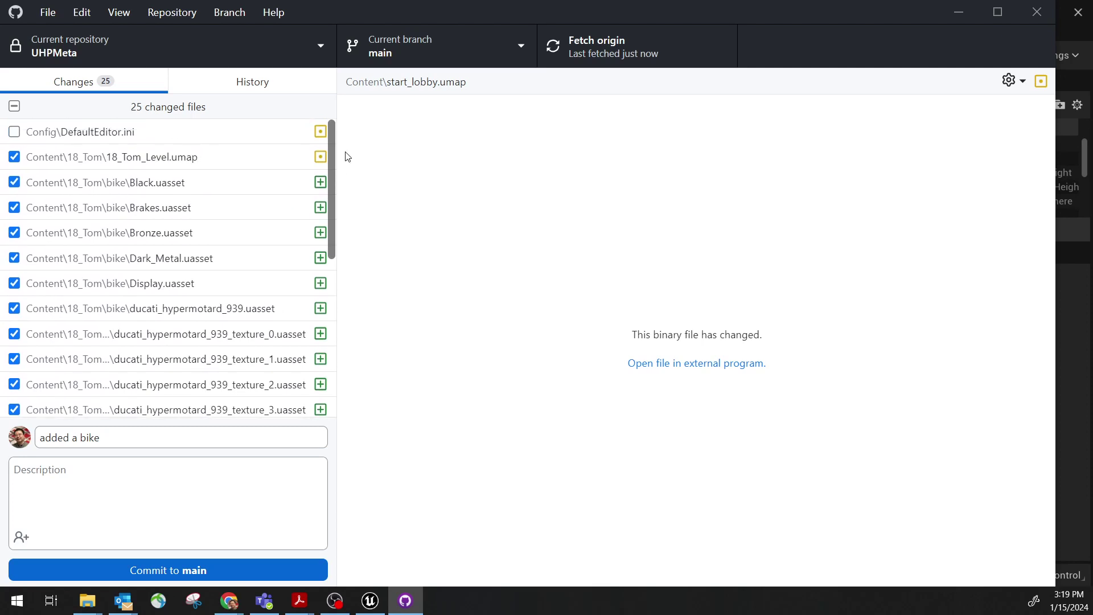
click(169, 570)
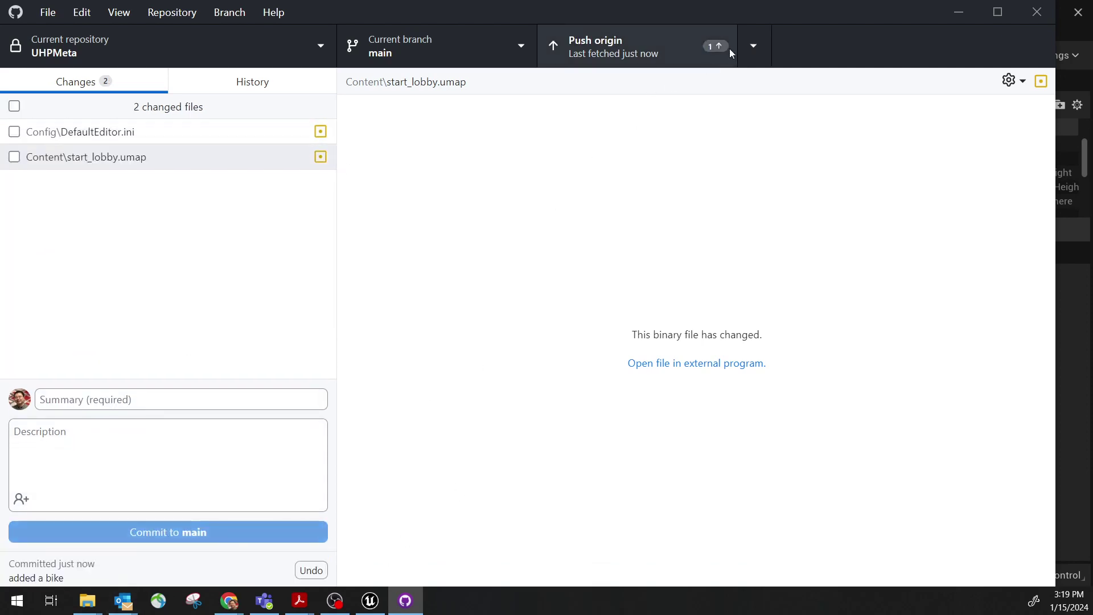
Push to origin and browse the History commits, ending on 'added a bike' with its 23 files.
click(729, 49)
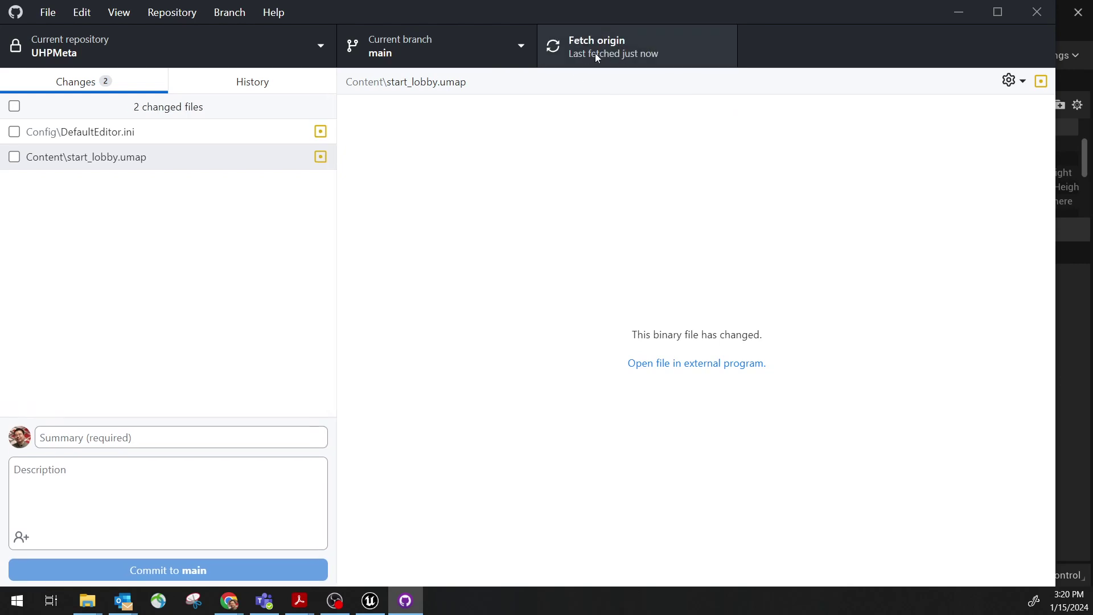
click(253, 84)
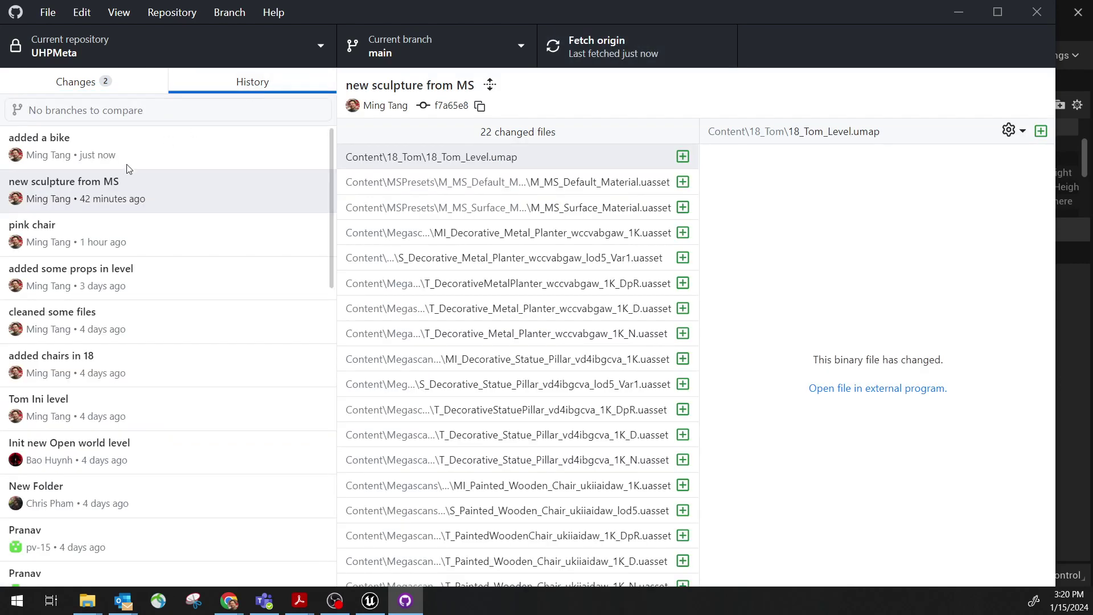
click(134, 231)
click(151, 188)
click(155, 162)
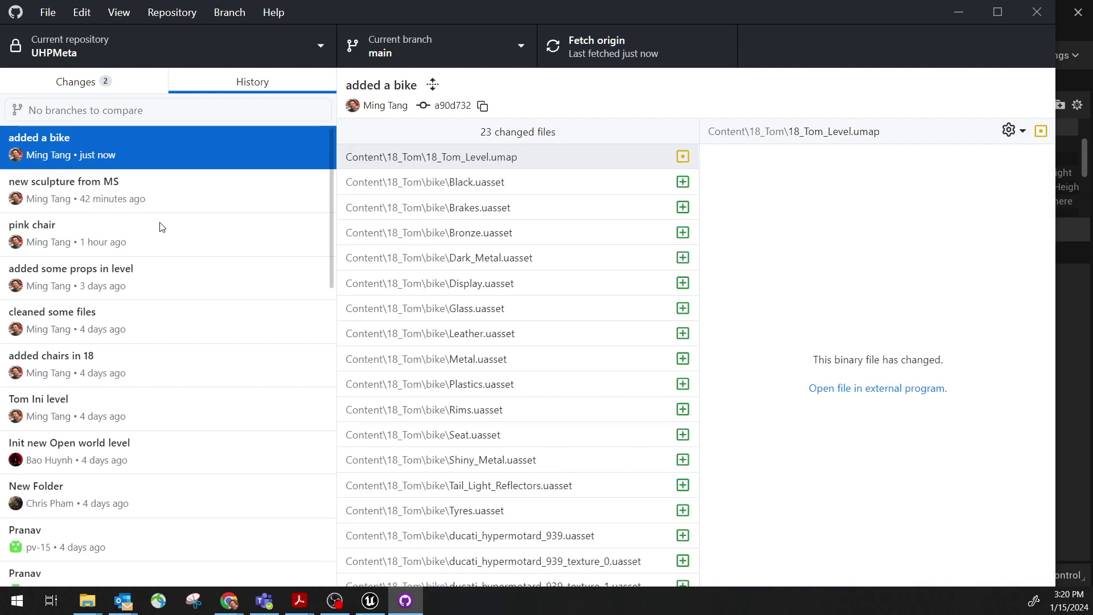
click(155, 250)
click(162, 191)
click(104, 220)
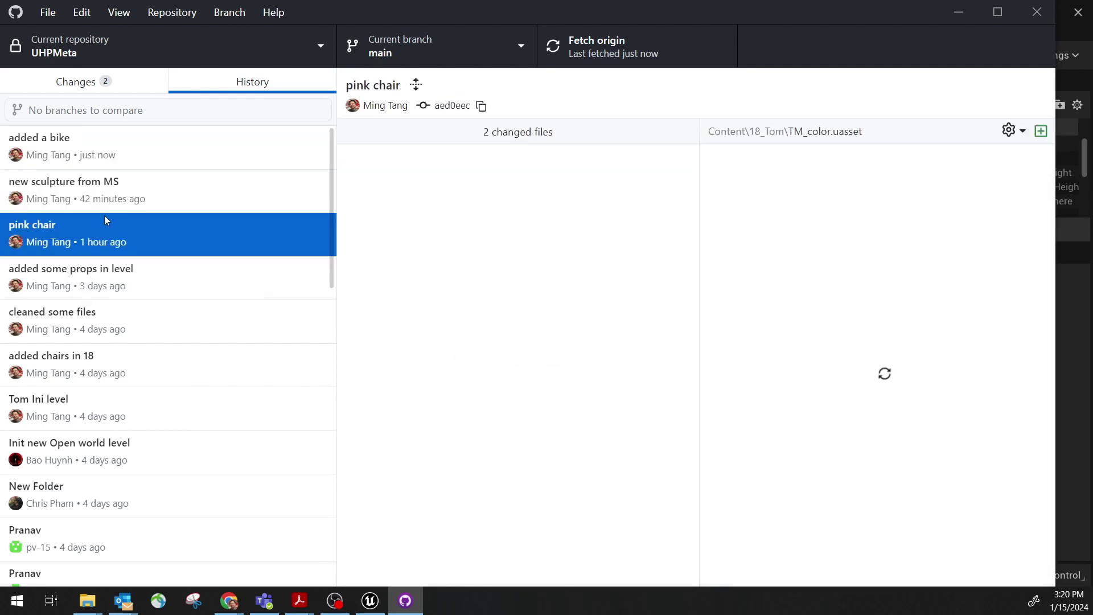
click(114, 190)
click(130, 154)
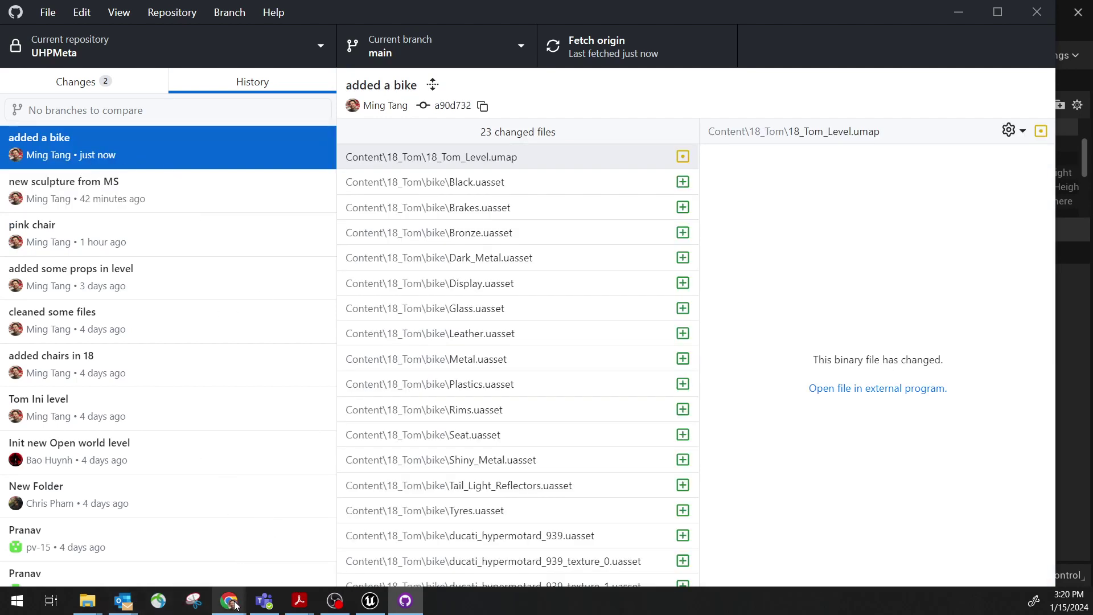
mouse_move(235, 605)
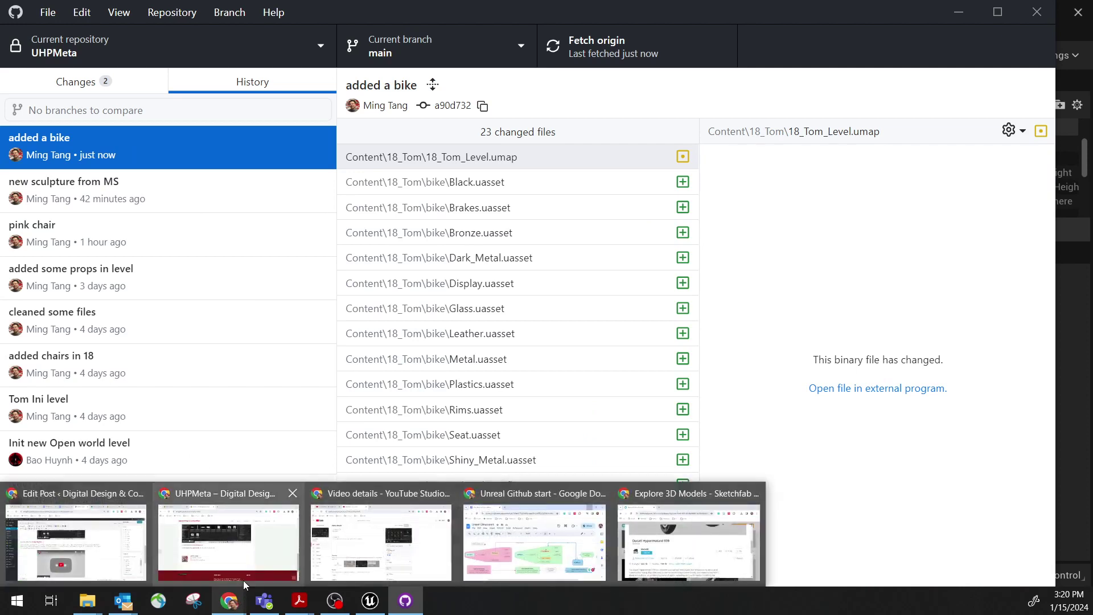
Scroll the Ducati Hypermotard 939 page, close it, and scroll the downloadable models listing back up.
click(407, 555)
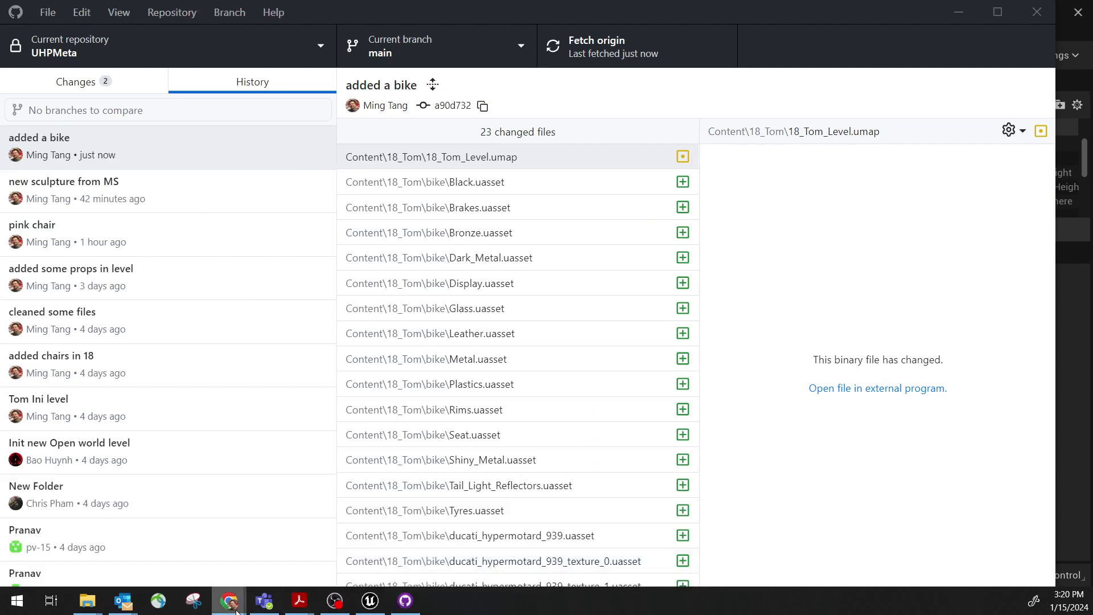
mouse_move(229, 601)
click(648, 551)
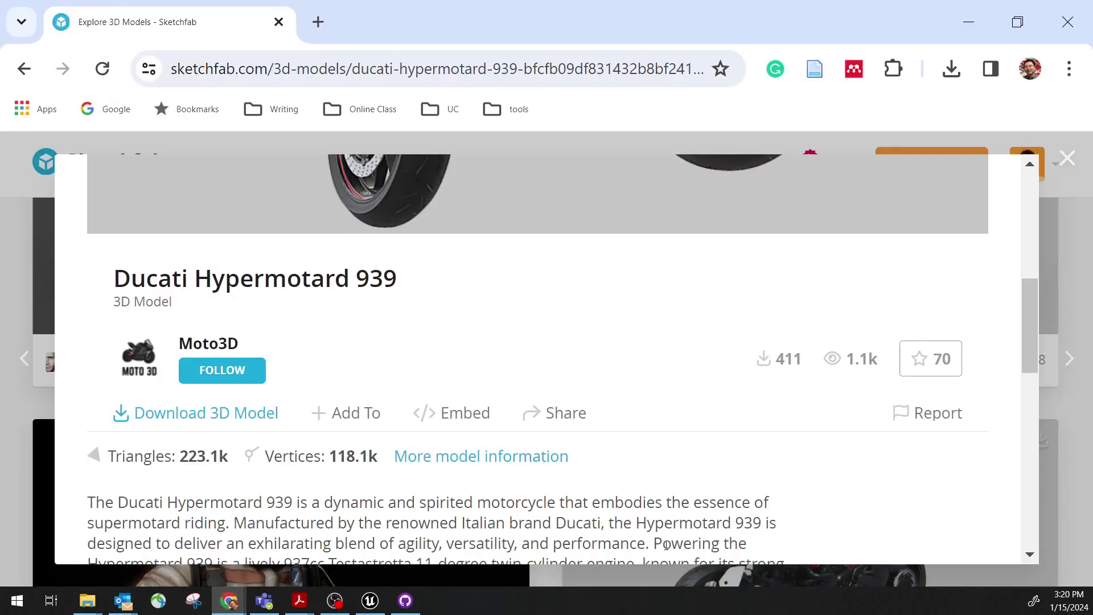
scroll(912, 297, up, 4)
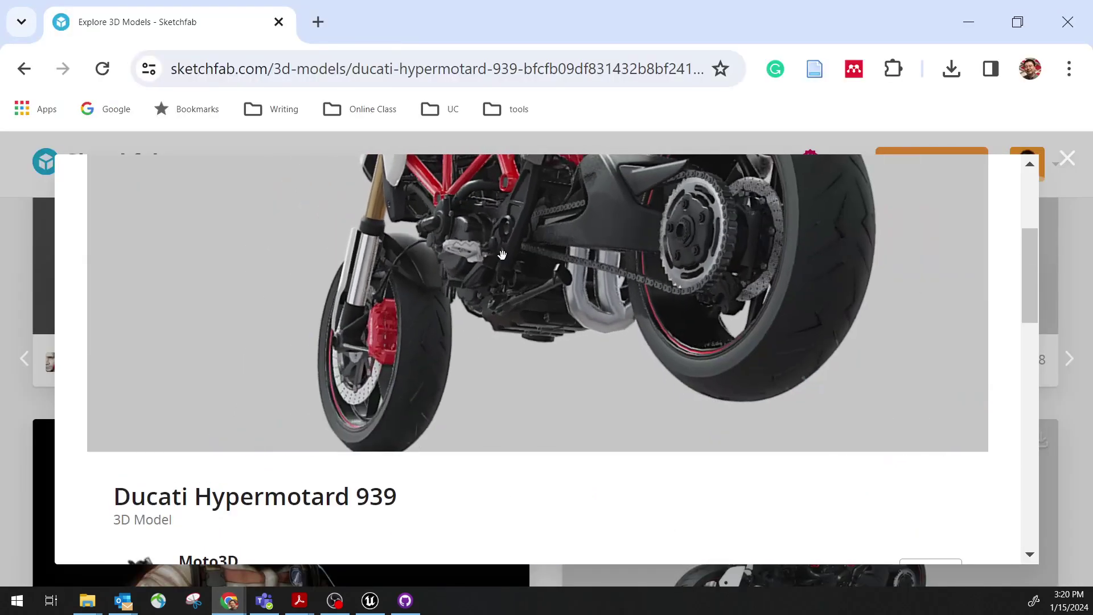
scroll(994, 213, up, 3)
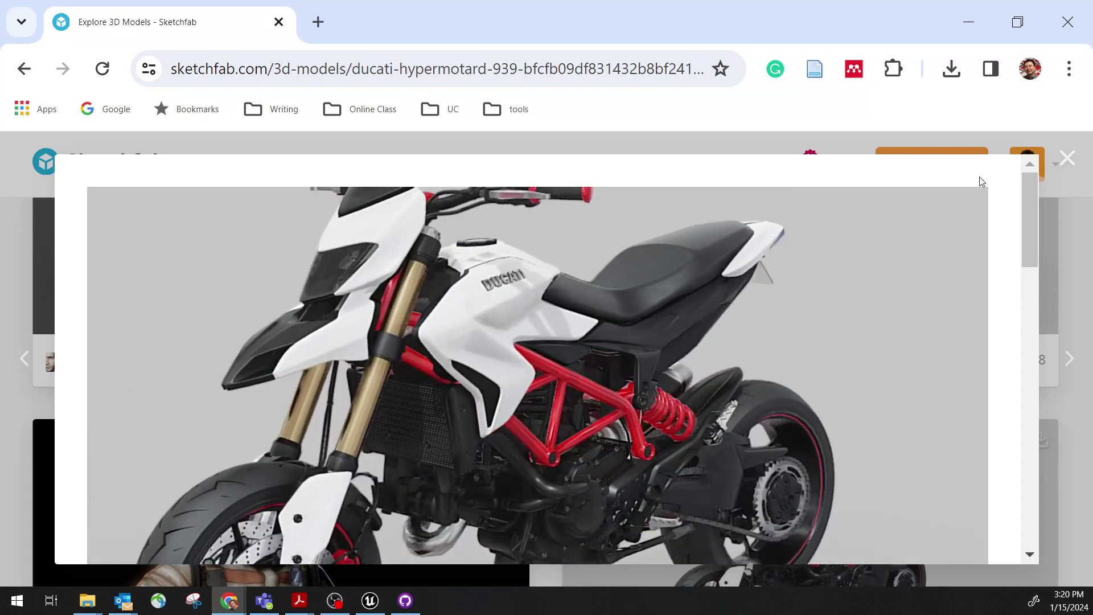
click(1067, 159)
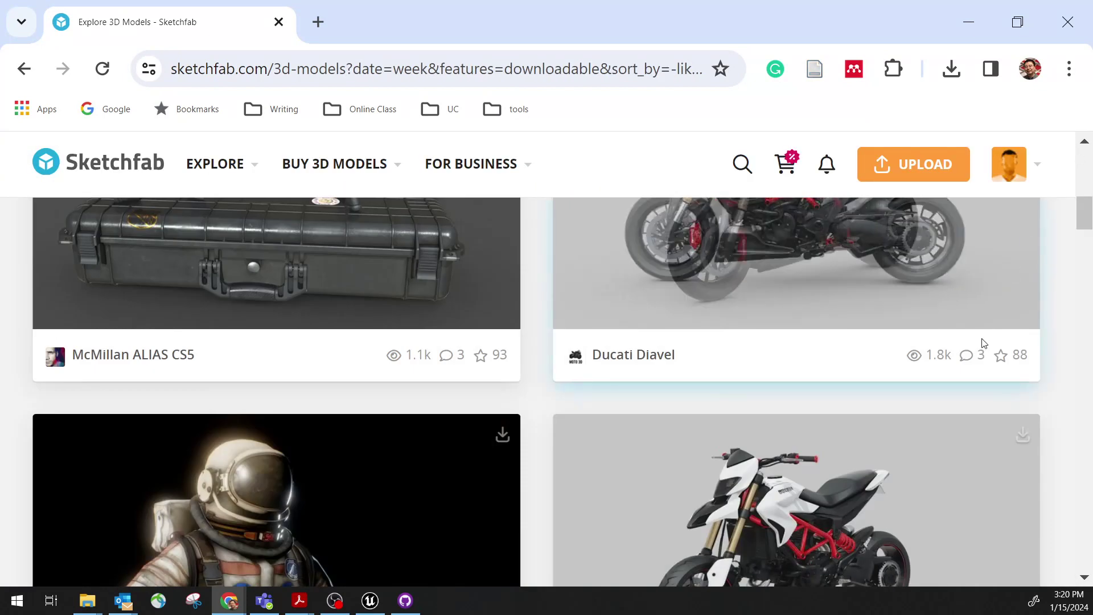
drag(1077, 226, 1063, 578)
scroll(1067, 378, up, 20)
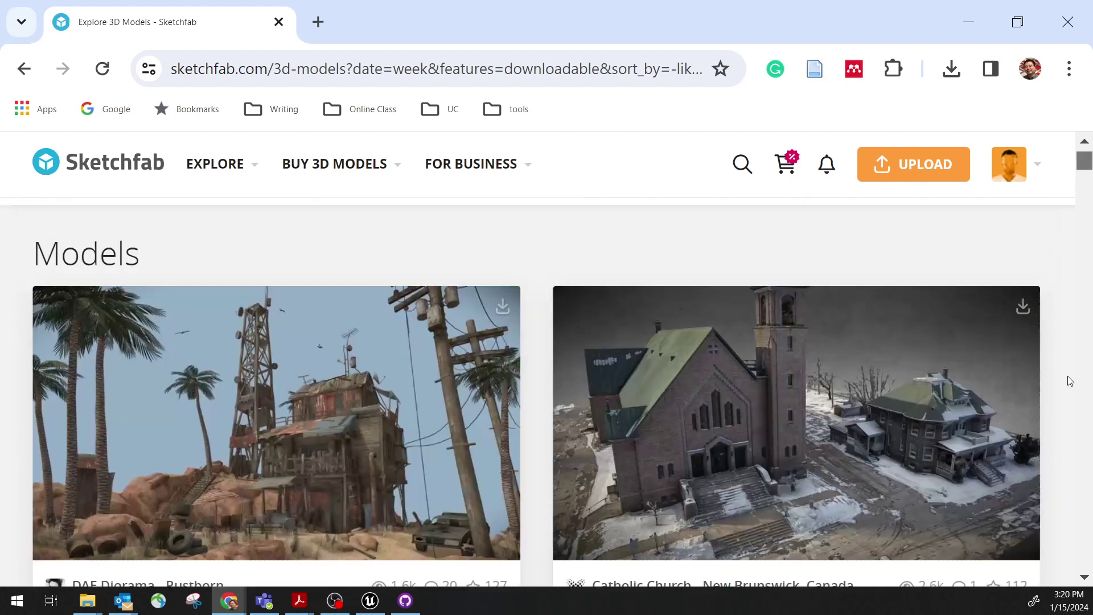